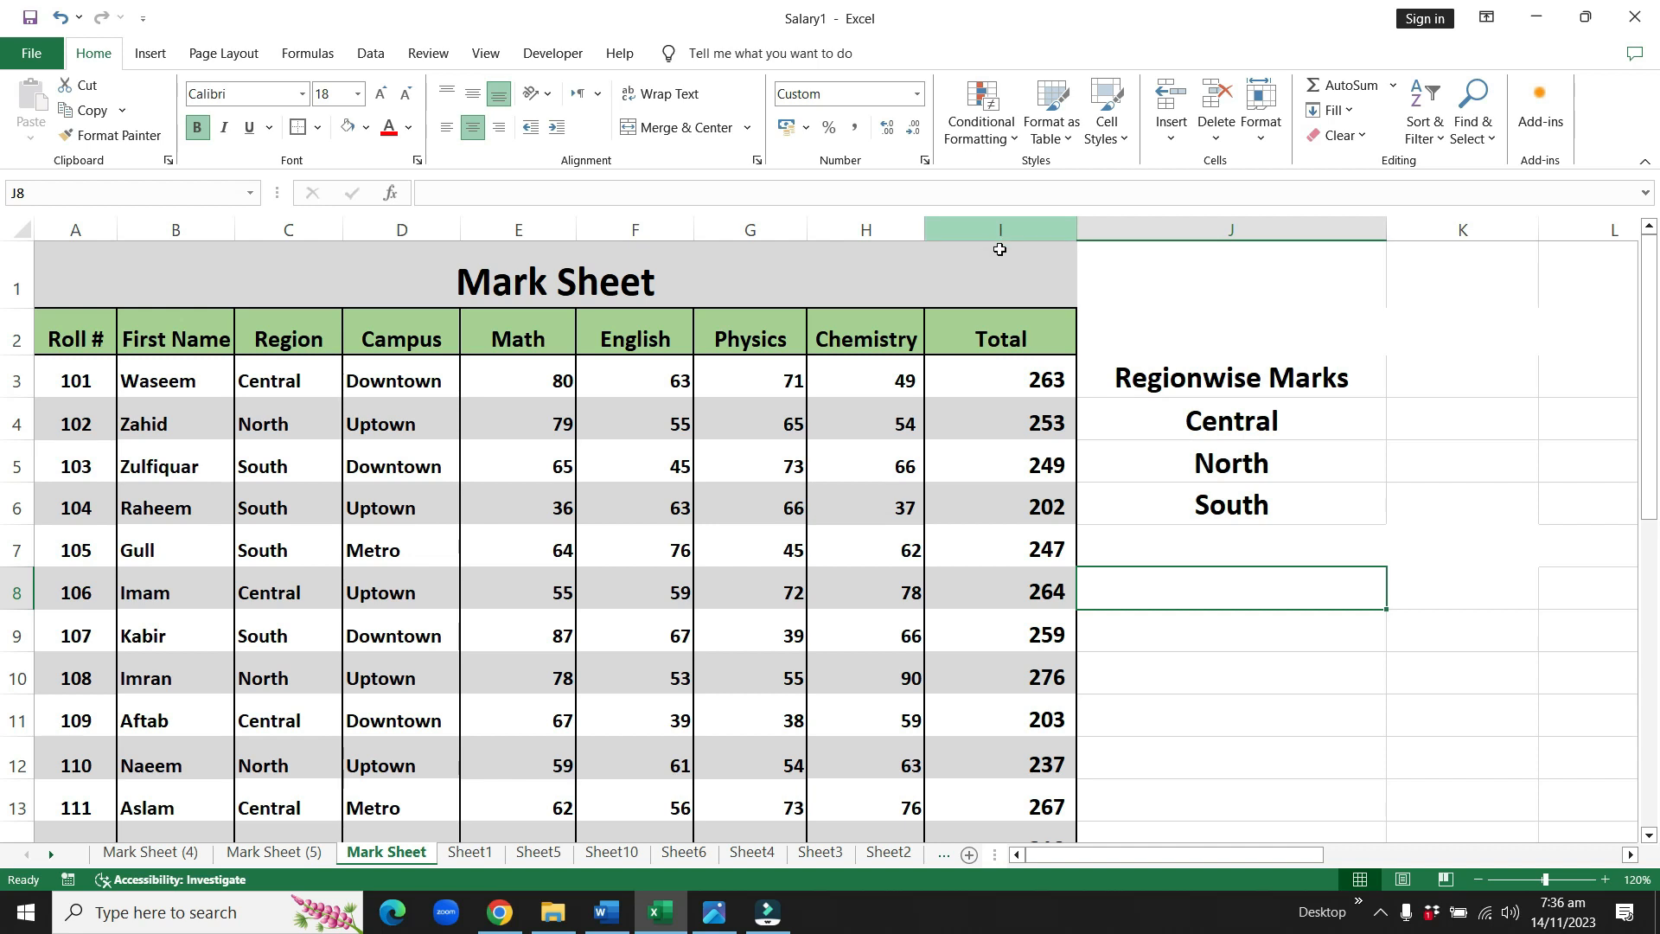
Examine the mark sheet's Total, Region and Campus columns and the grand total beneath the student rows
click(1006, 377)
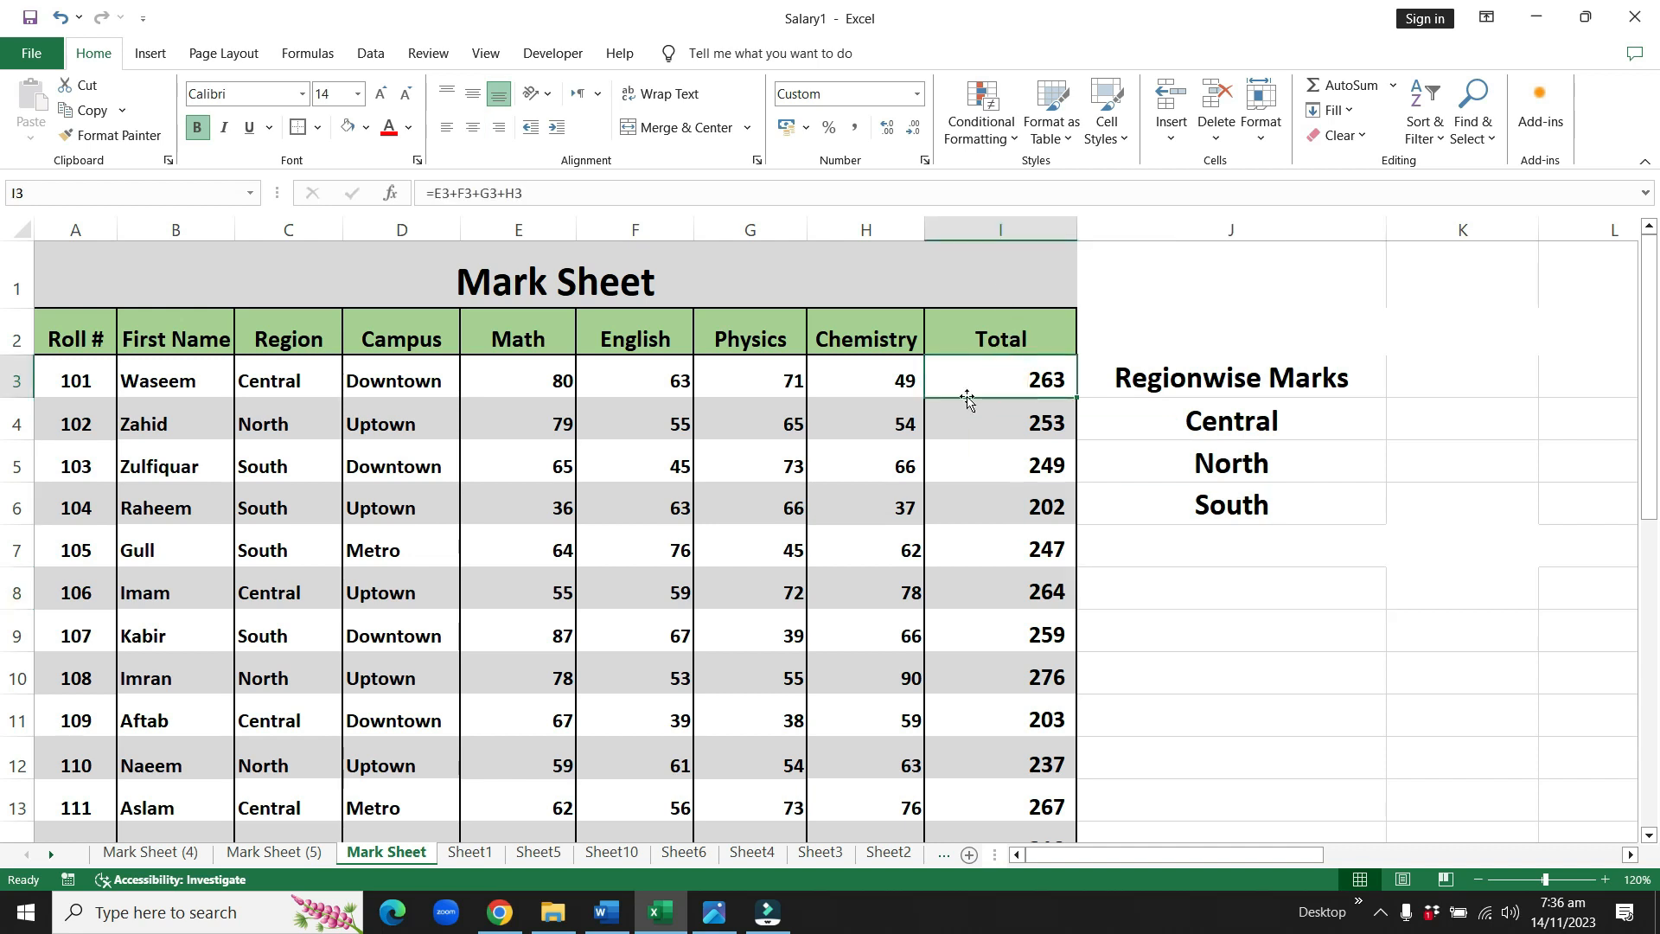
click(298, 382)
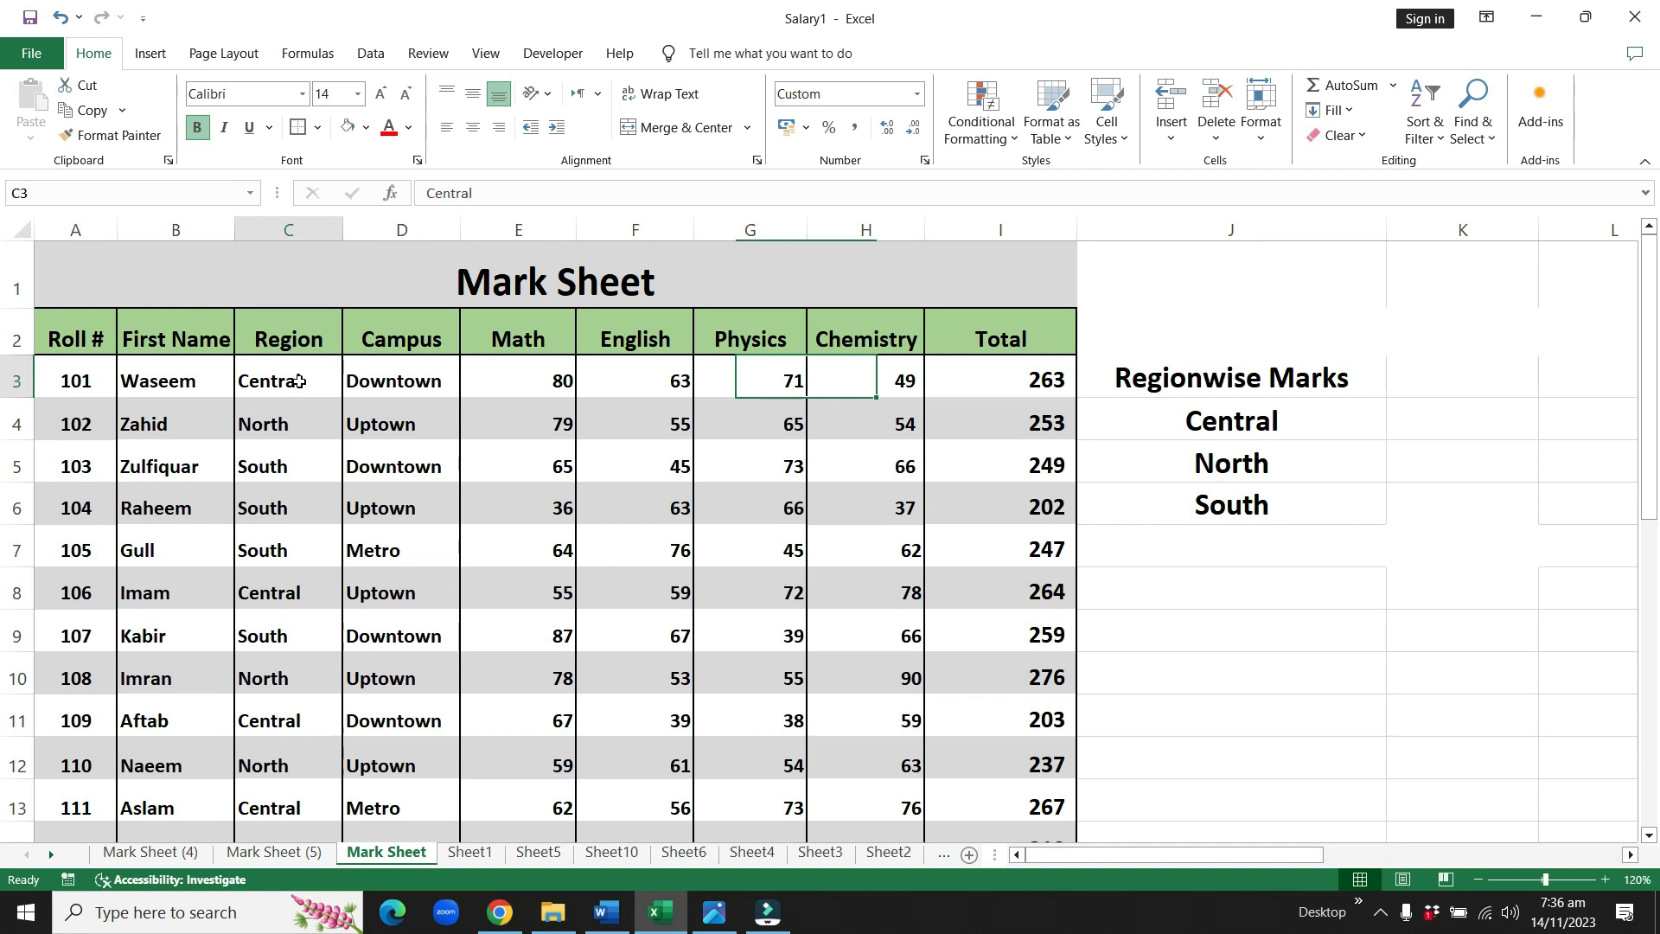
click(285, 417)
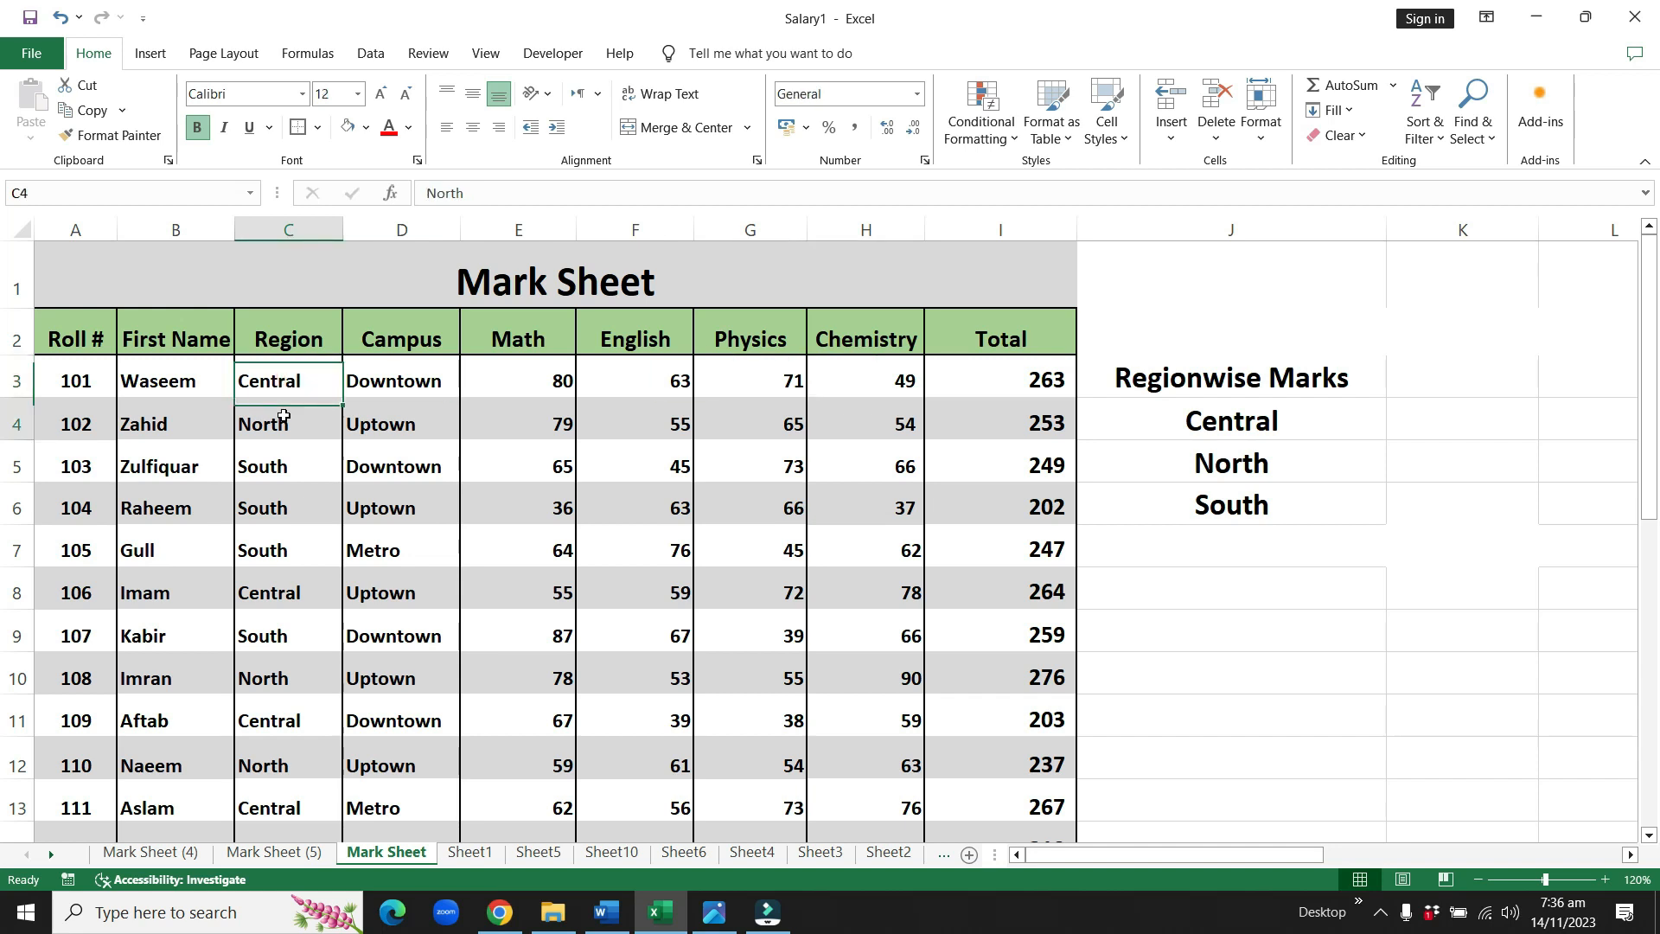
click(276, 462)
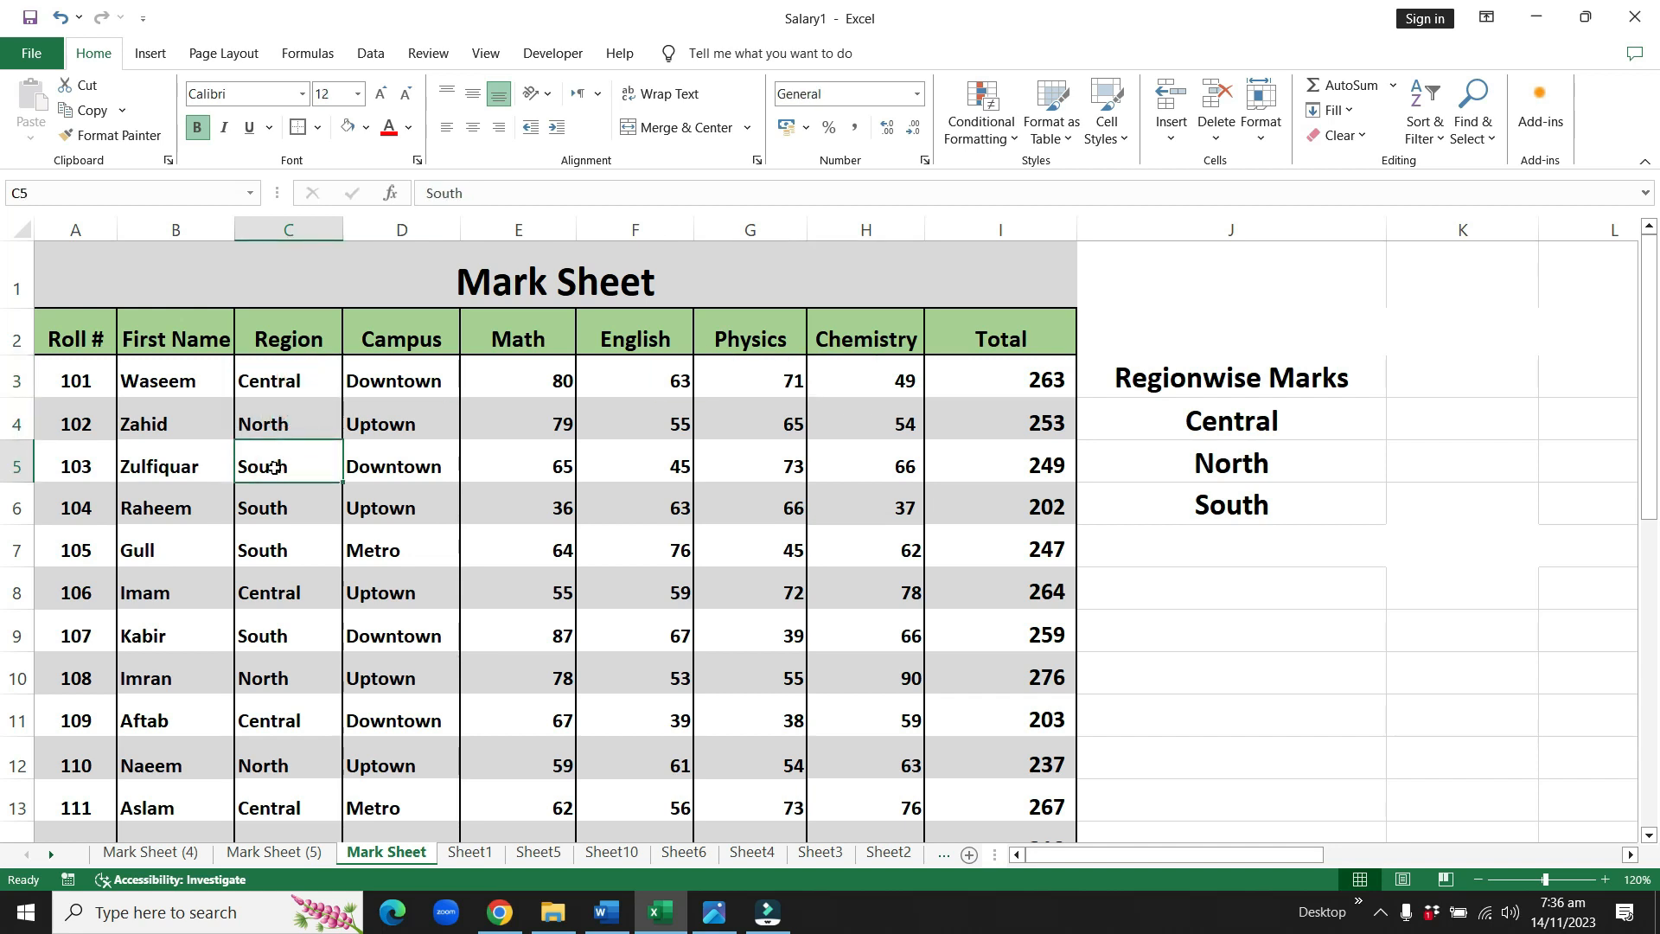
click(420, 377)
click(392, 420)
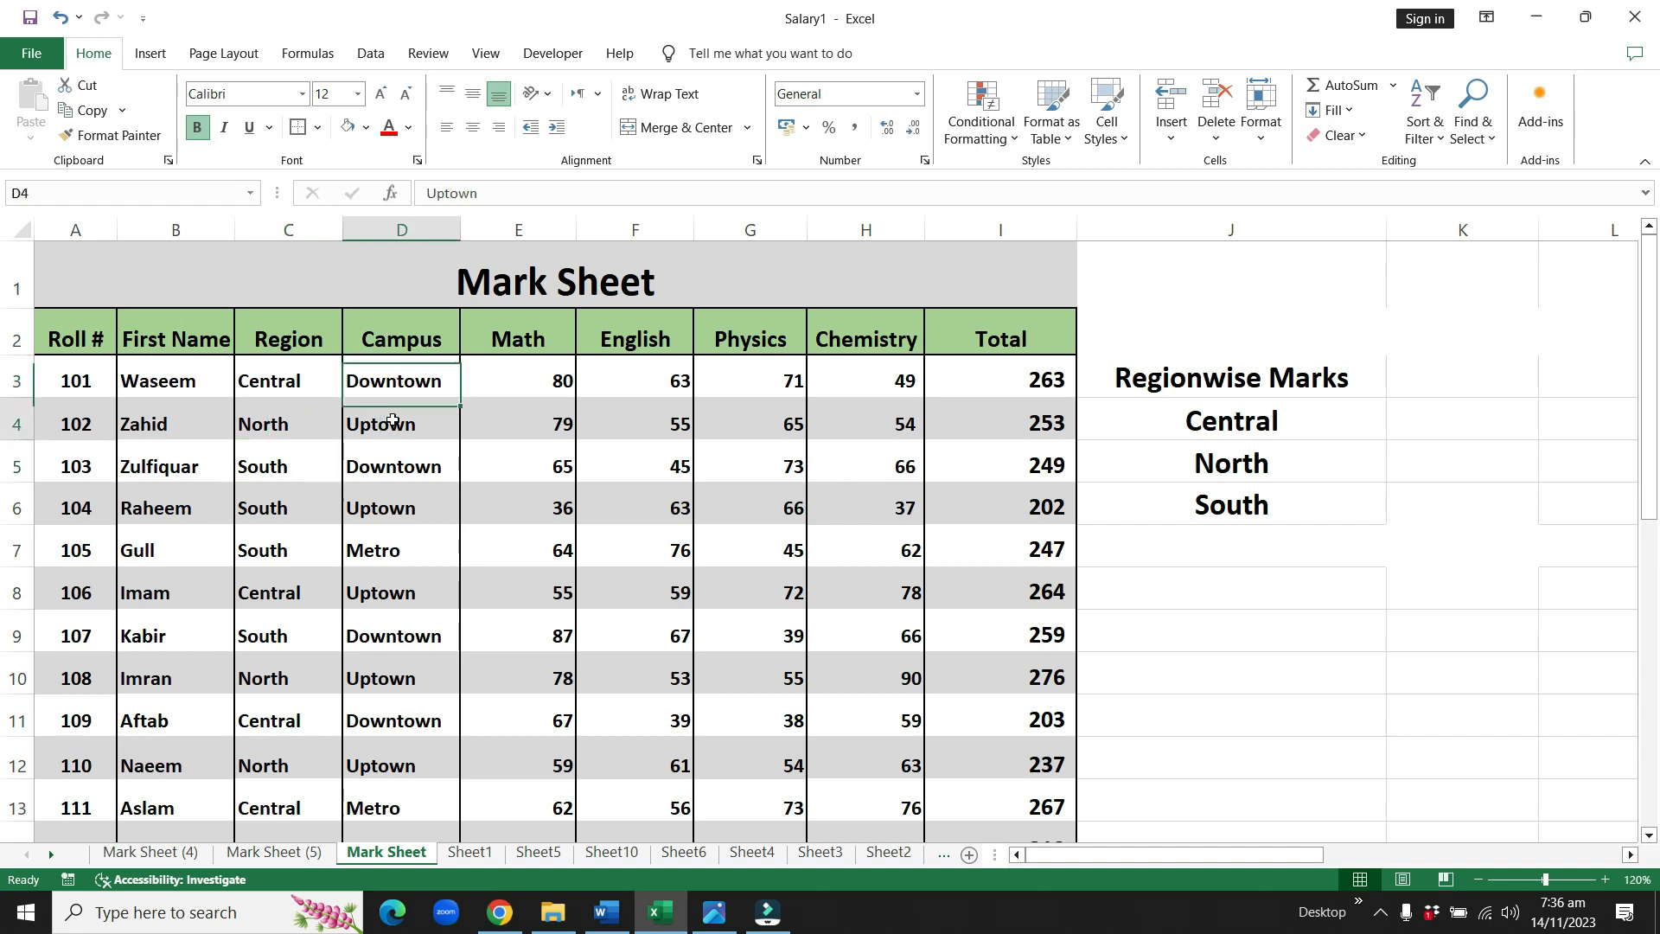
click(389, 550)
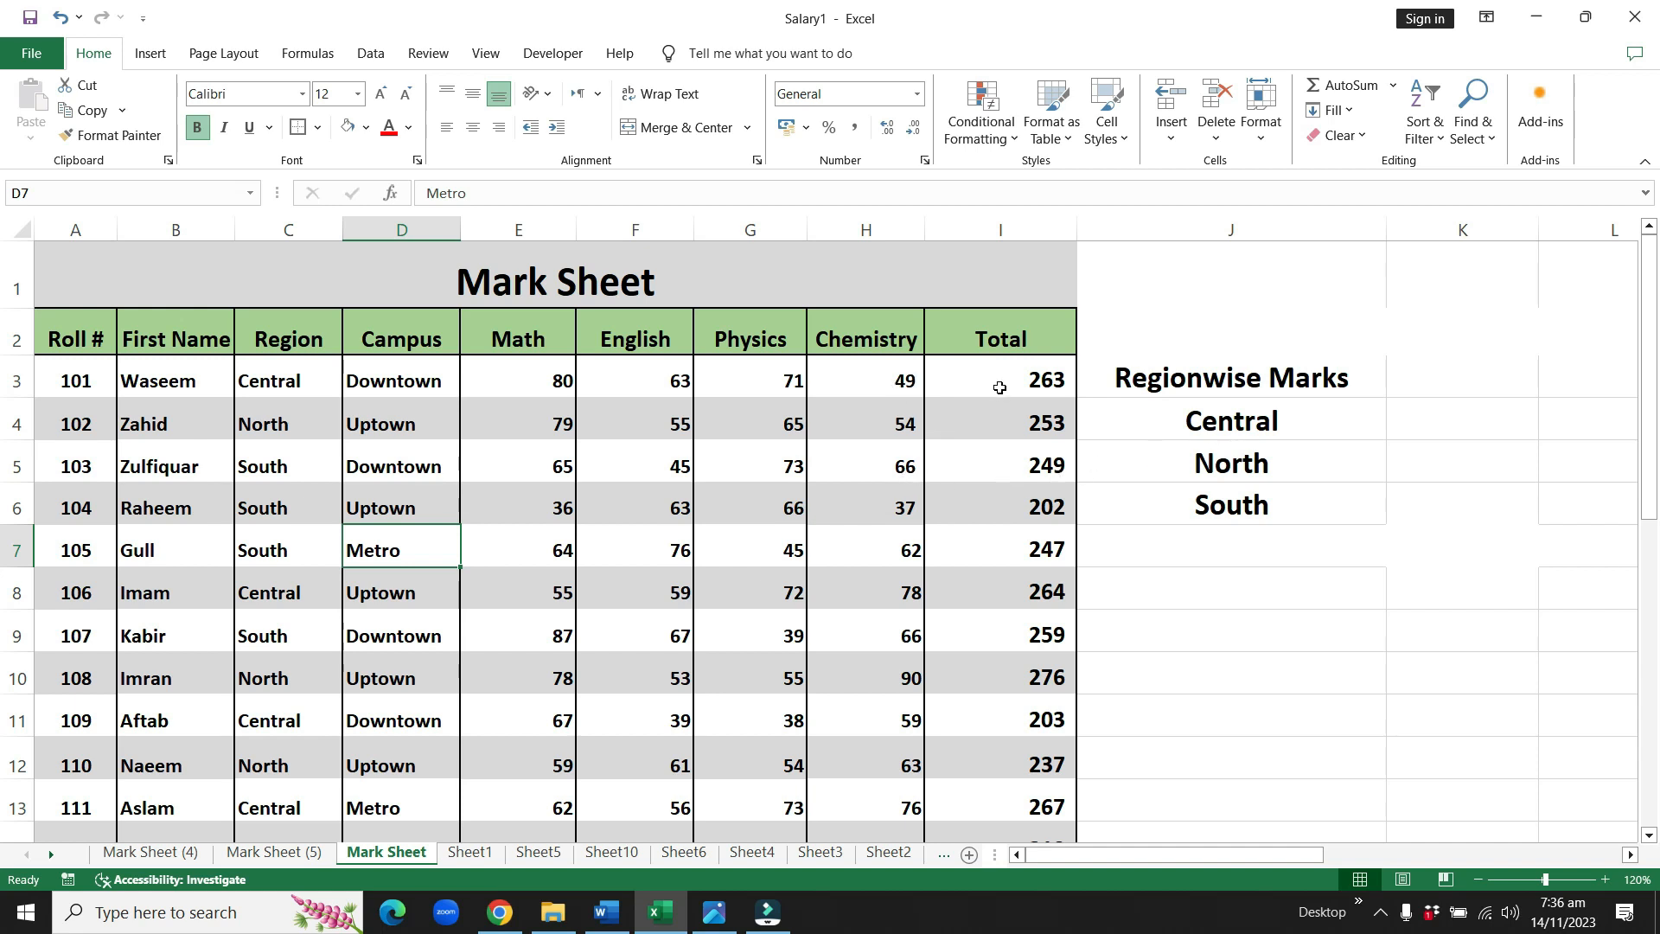
scroll(1001, 424, down, 8)
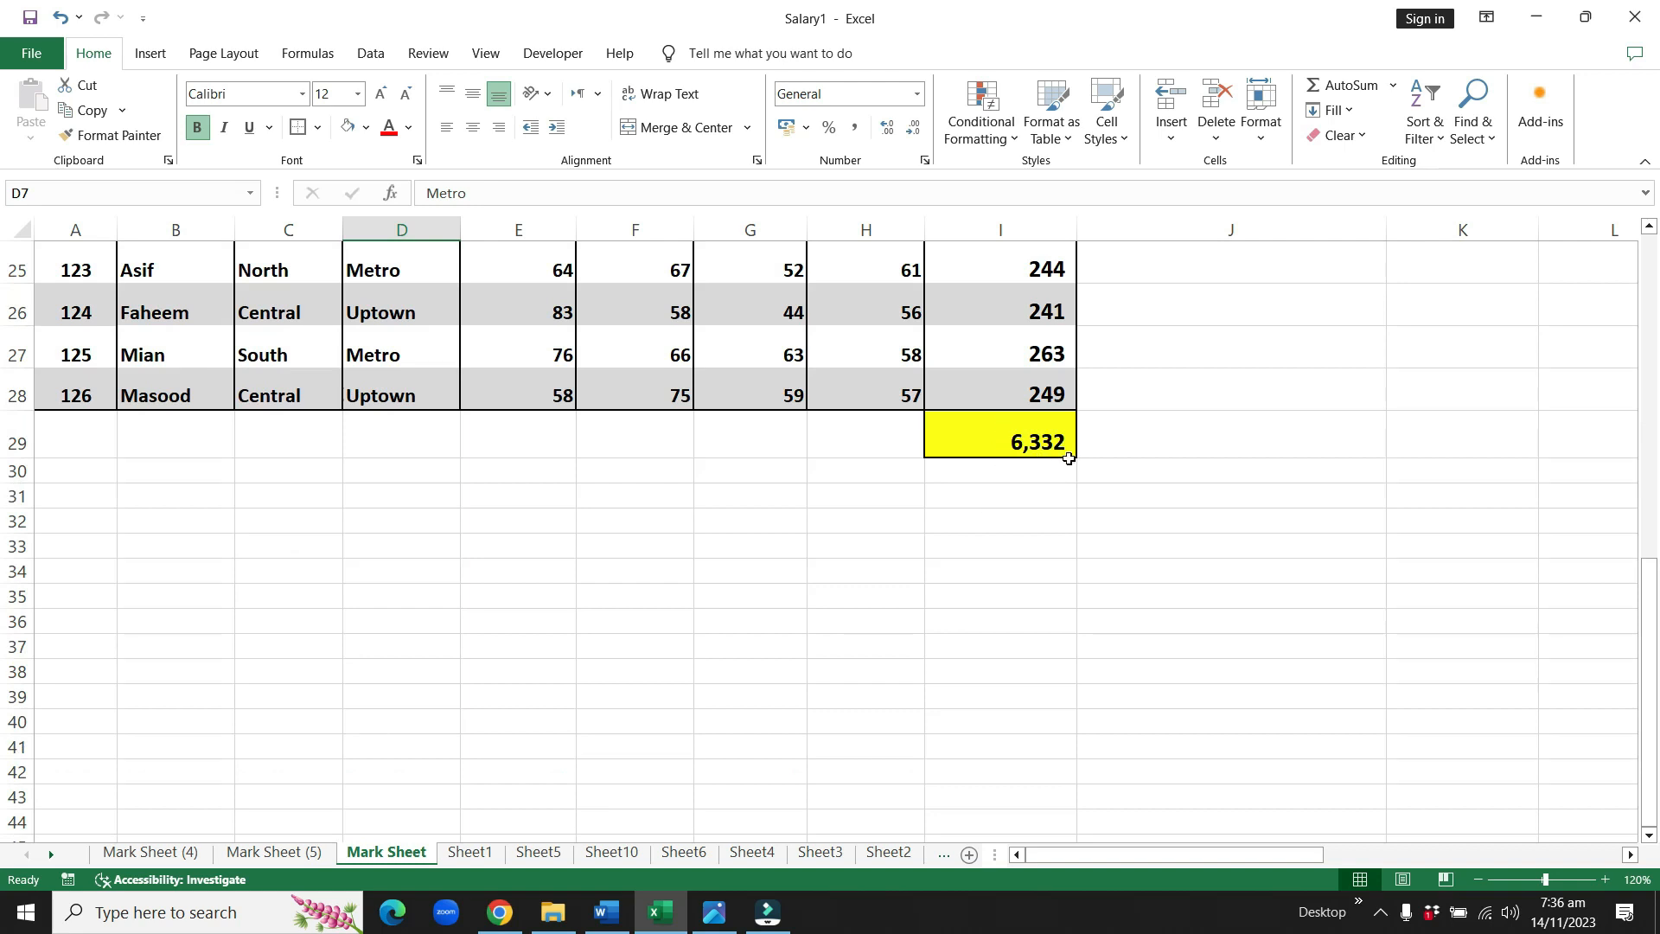
scroll(1213, 471, up, 8)
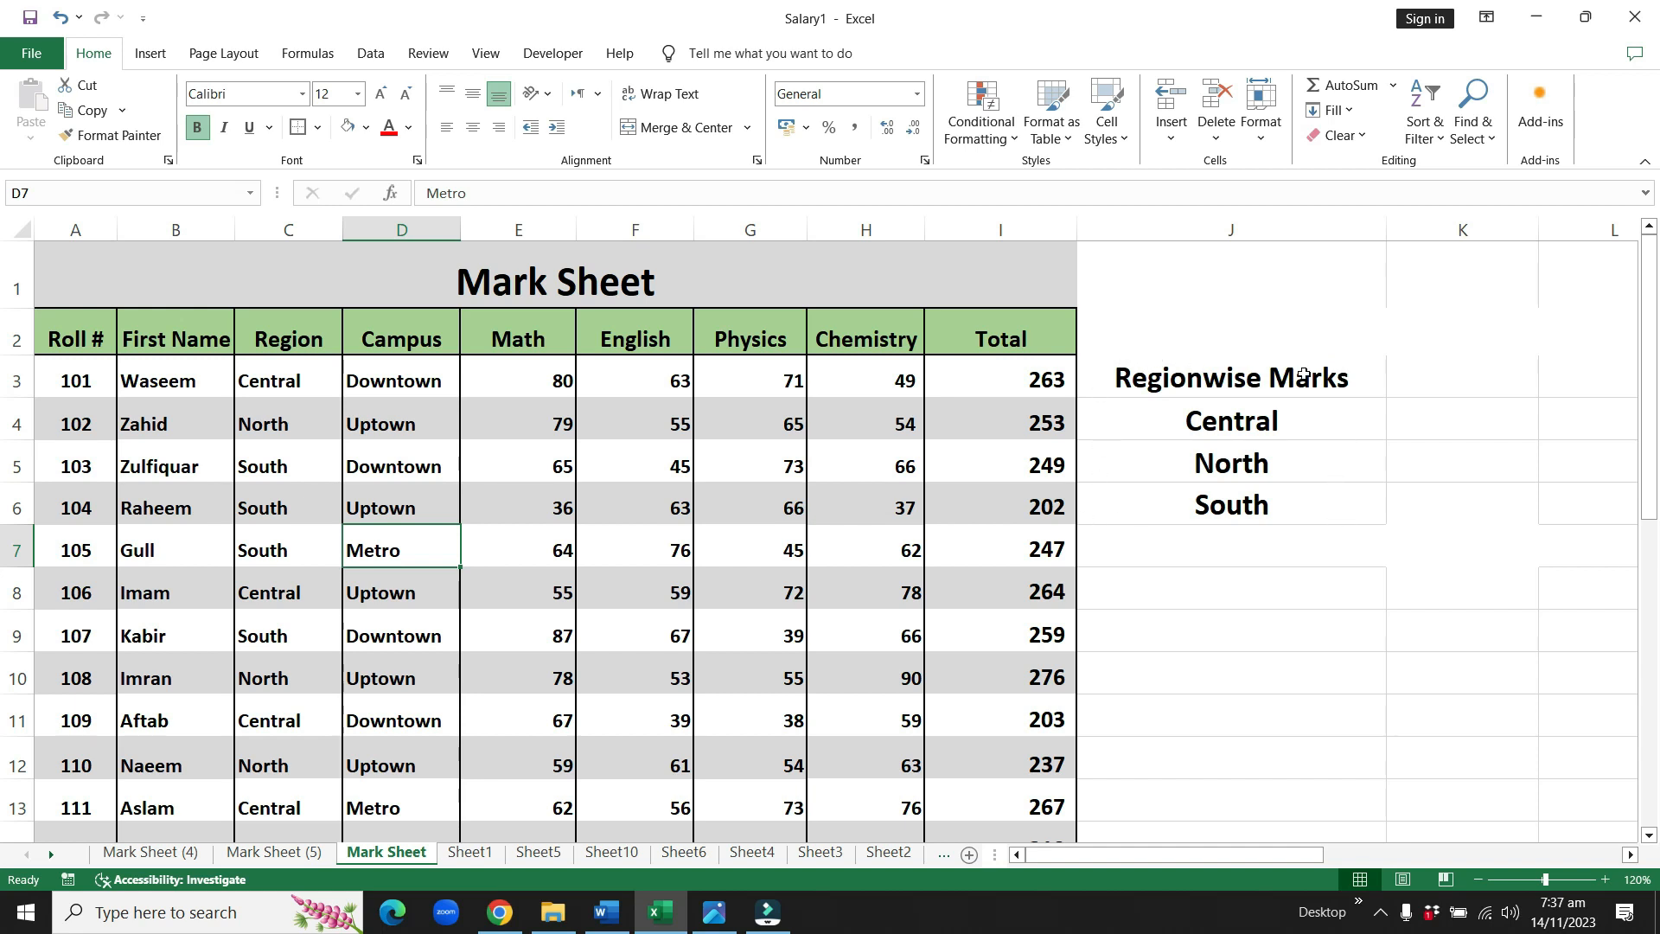
Start a SUMIF formula in cell K4 for the Central region's marks
click(1473, 417)
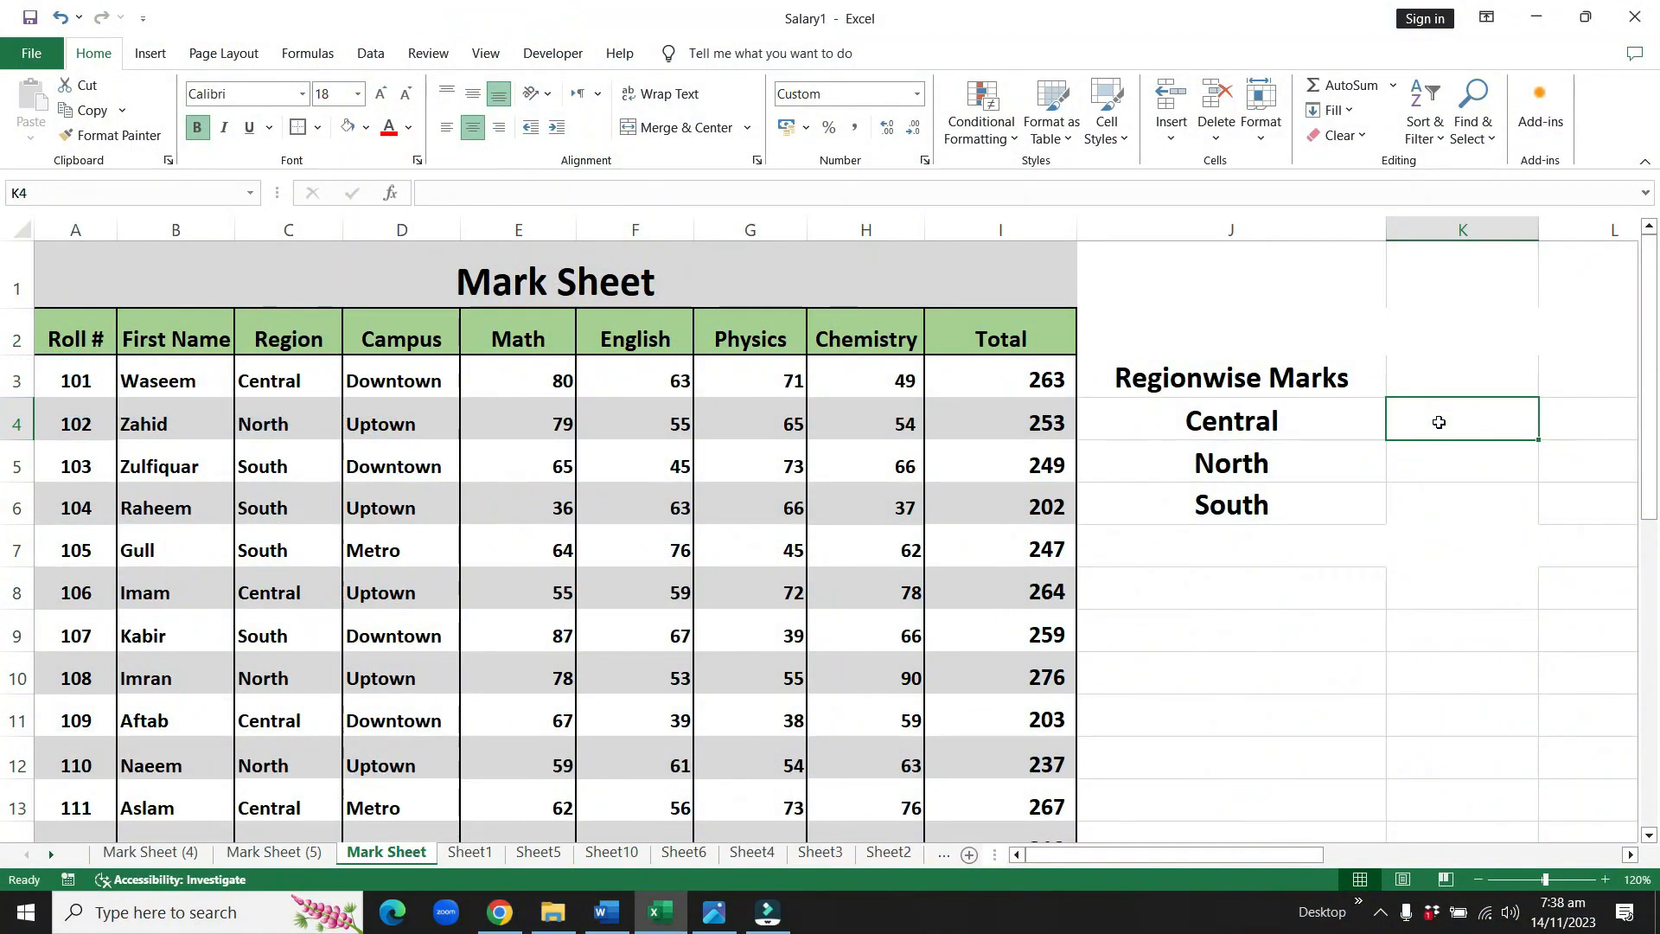
text(=)
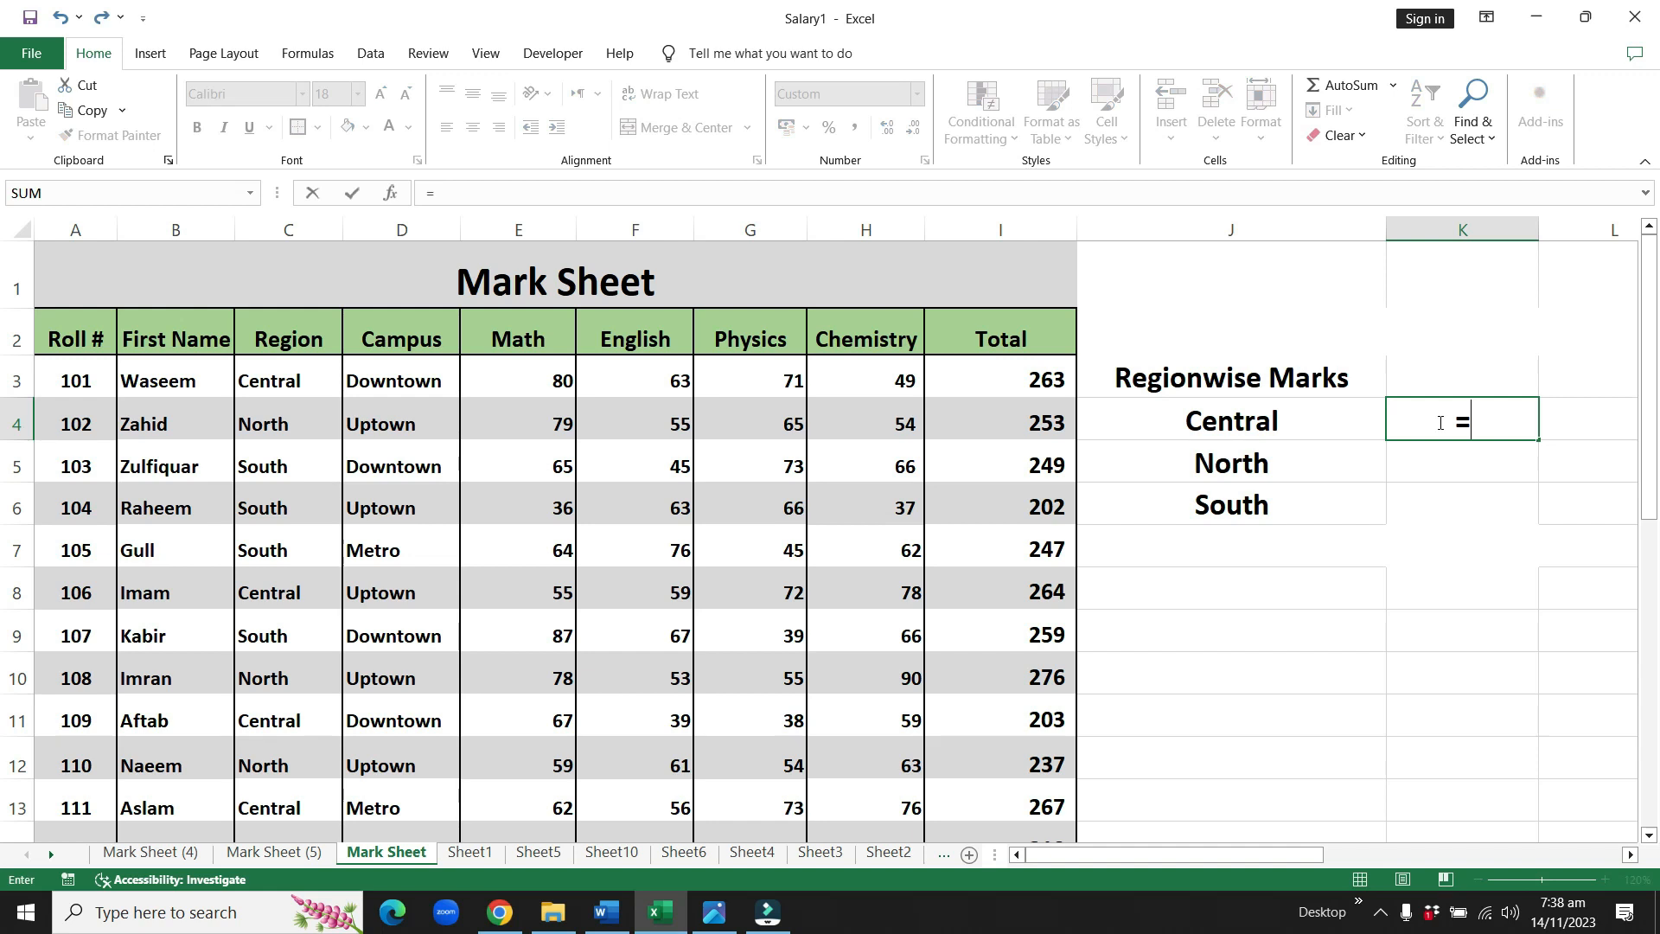
text(su)
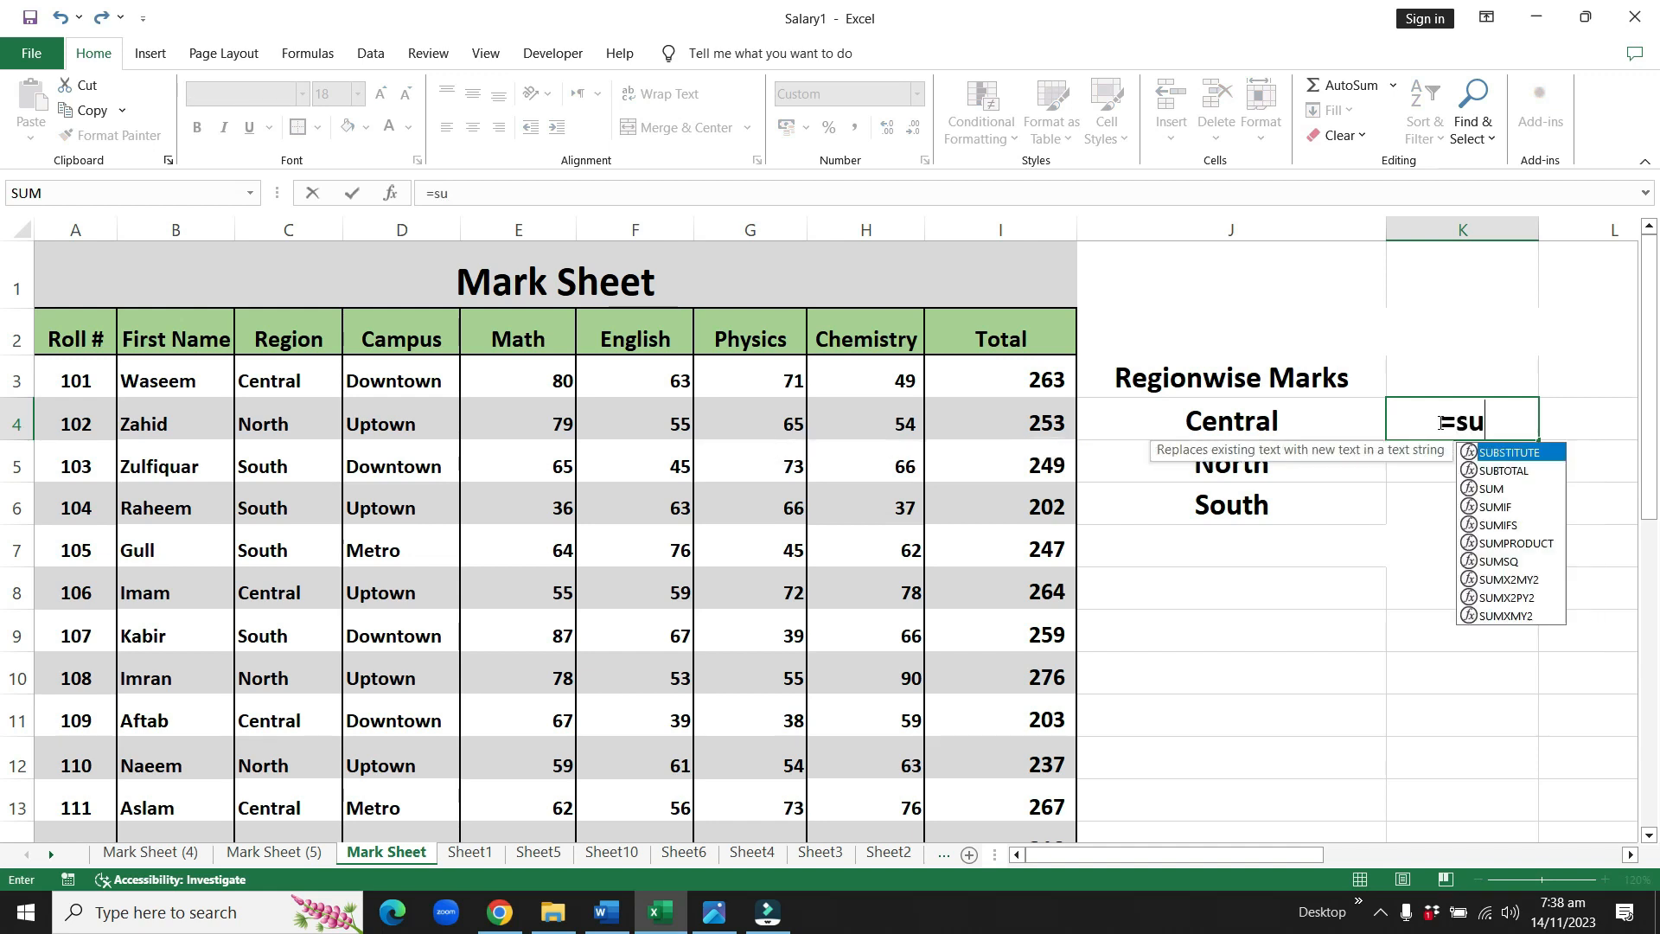
text(mif)
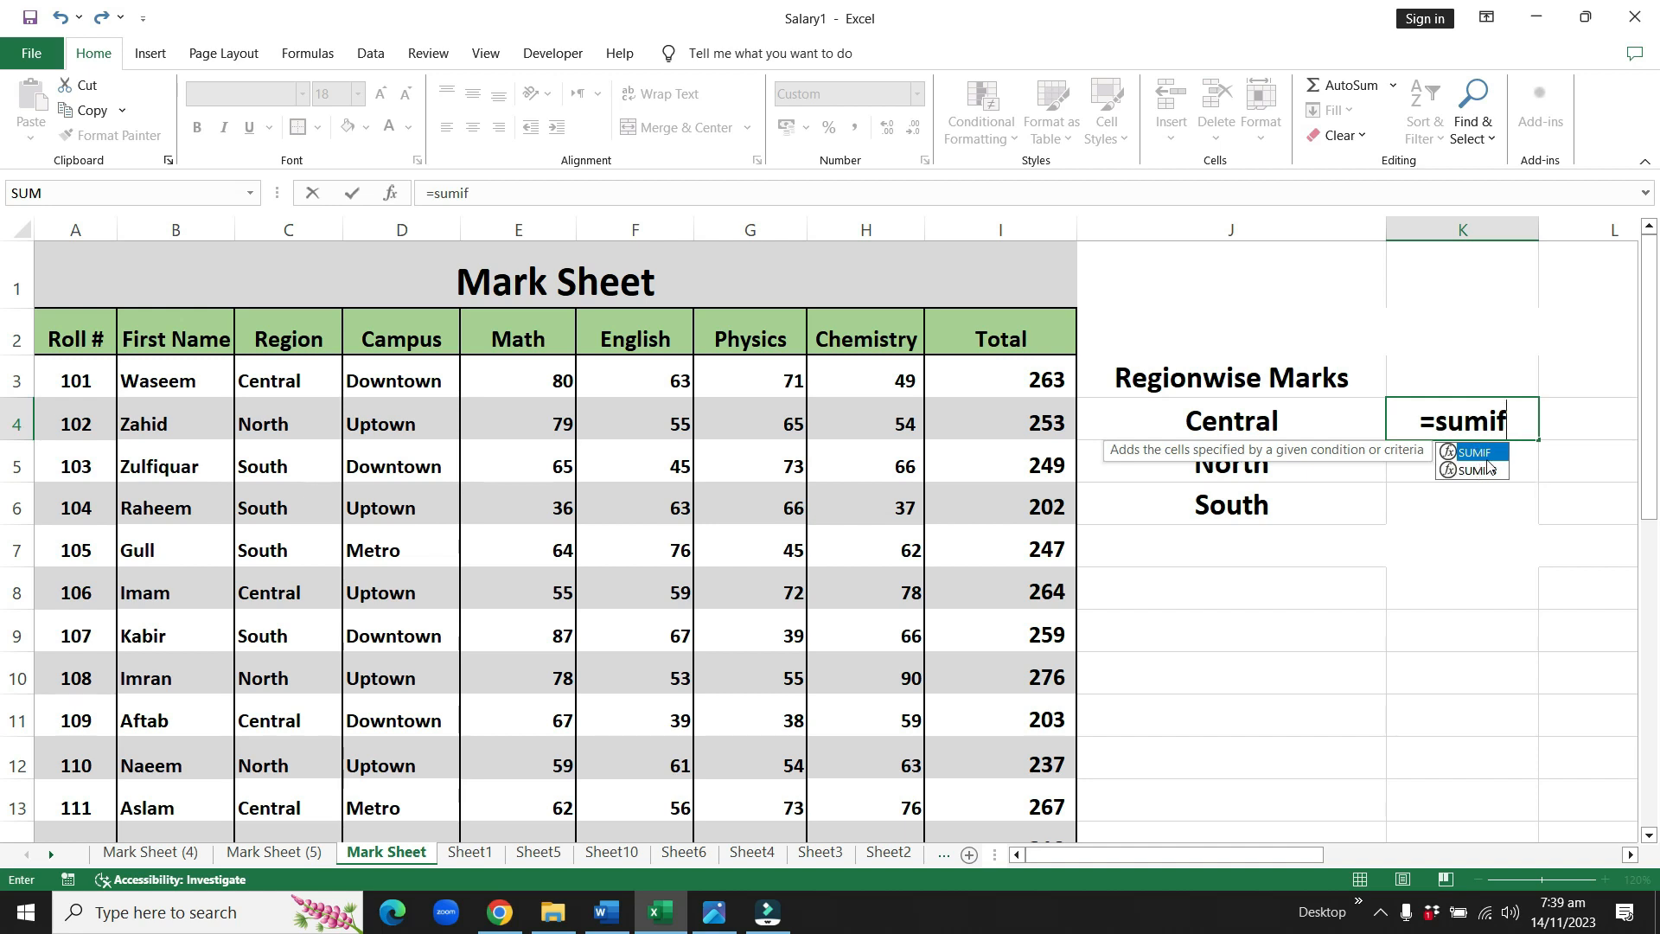
double_click(1449, 453)
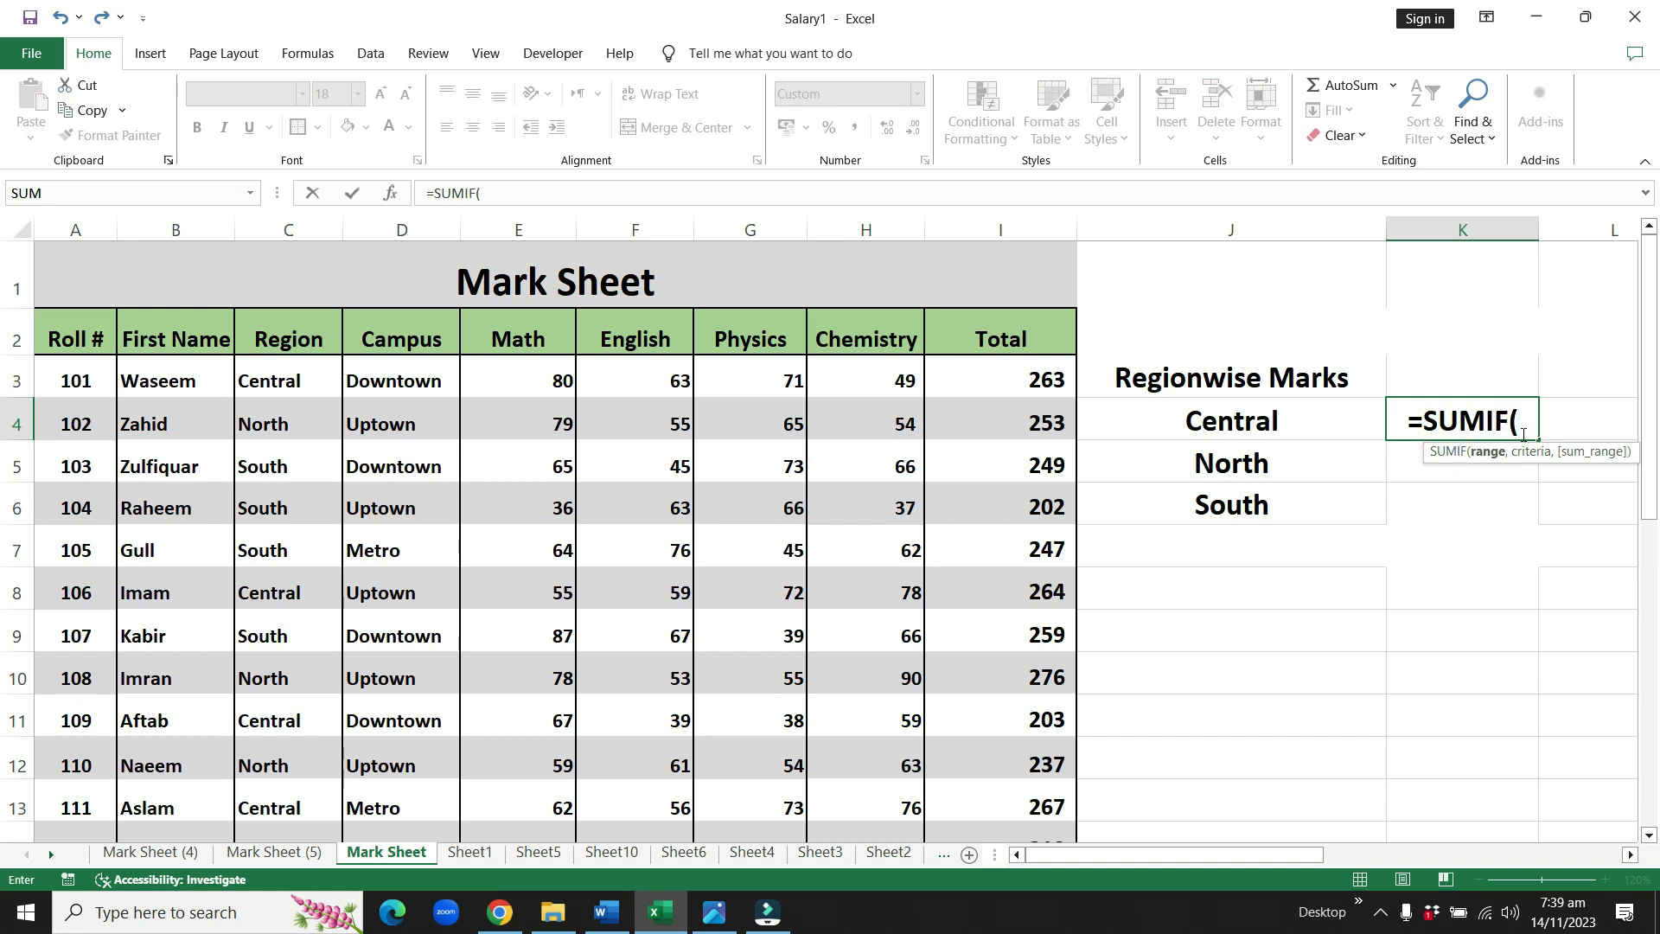
Switch to the Word notes to read the SUMIF syntax and argument descriptions, and return to the Excel workbook
click(611, 920)
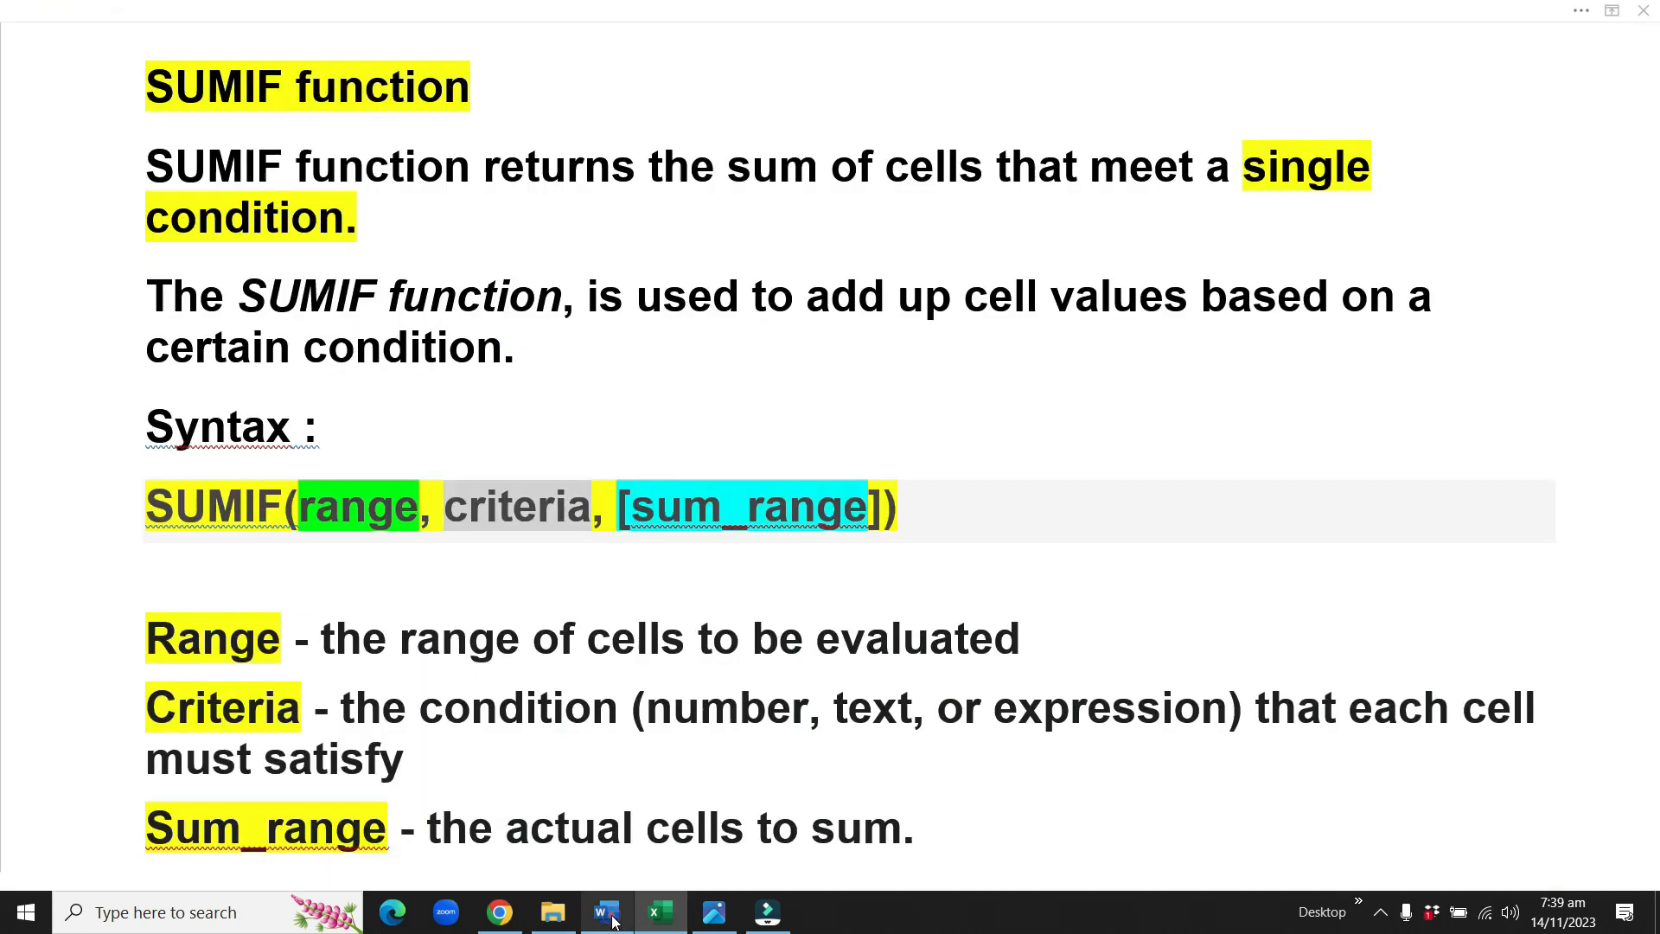
scroll(443, 631, down, 2)
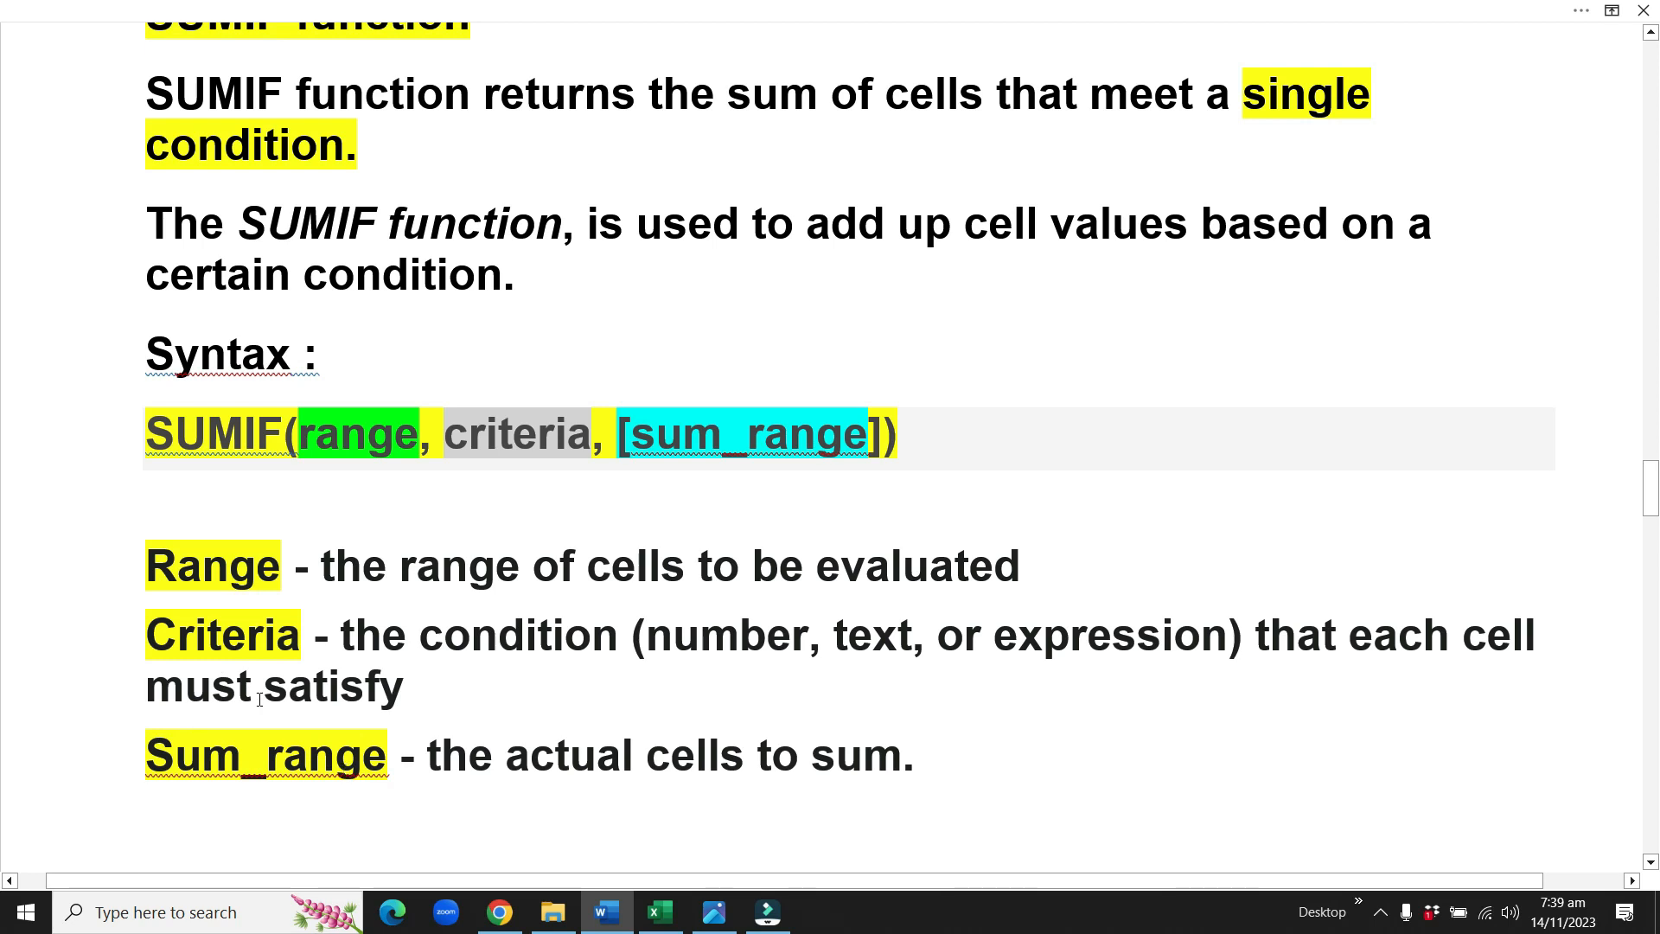
click(664, 916)
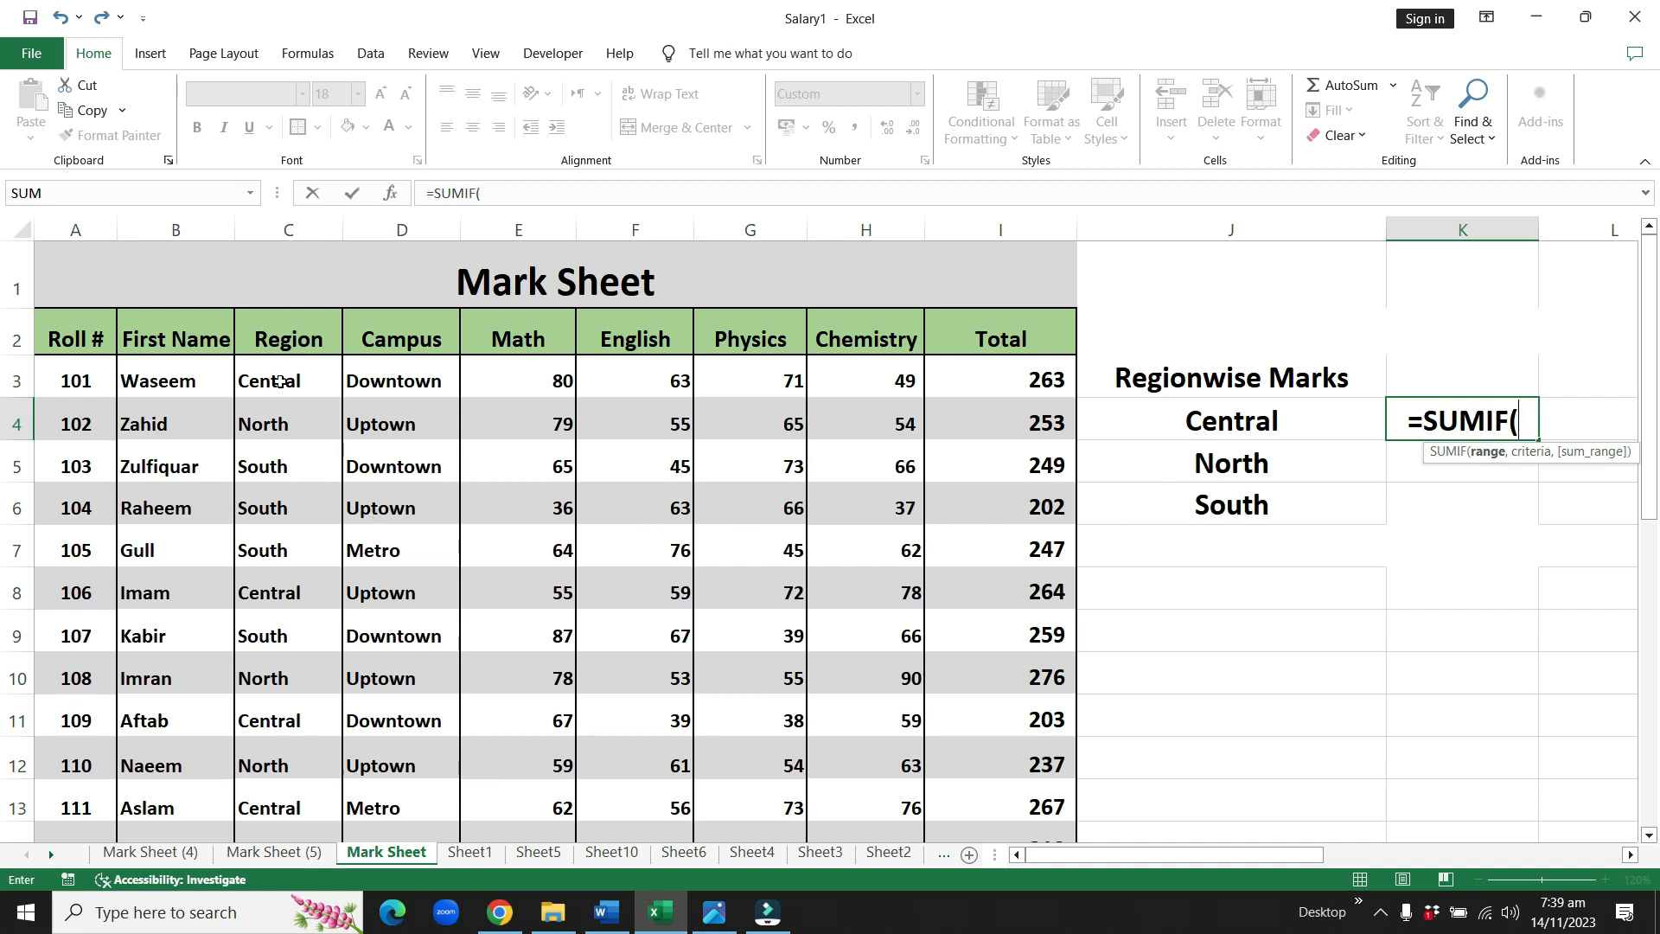
Set the SUMIF formula's range argument to the Region cells C3:C28
drag(280, 381, 304, 734)
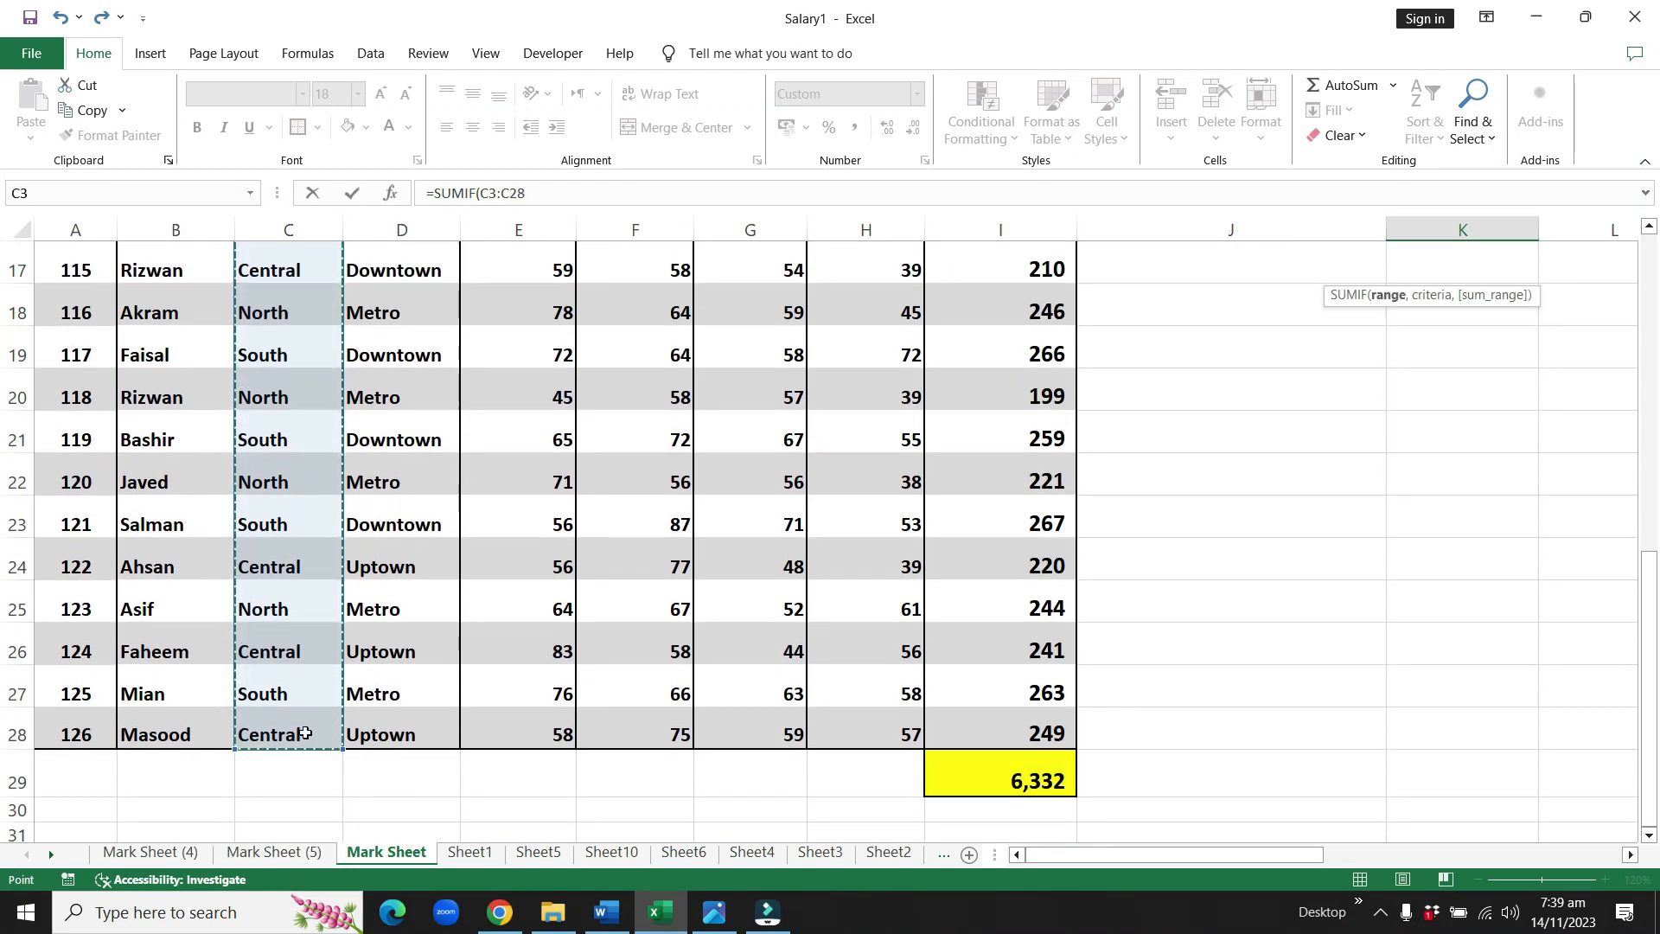
text(,)
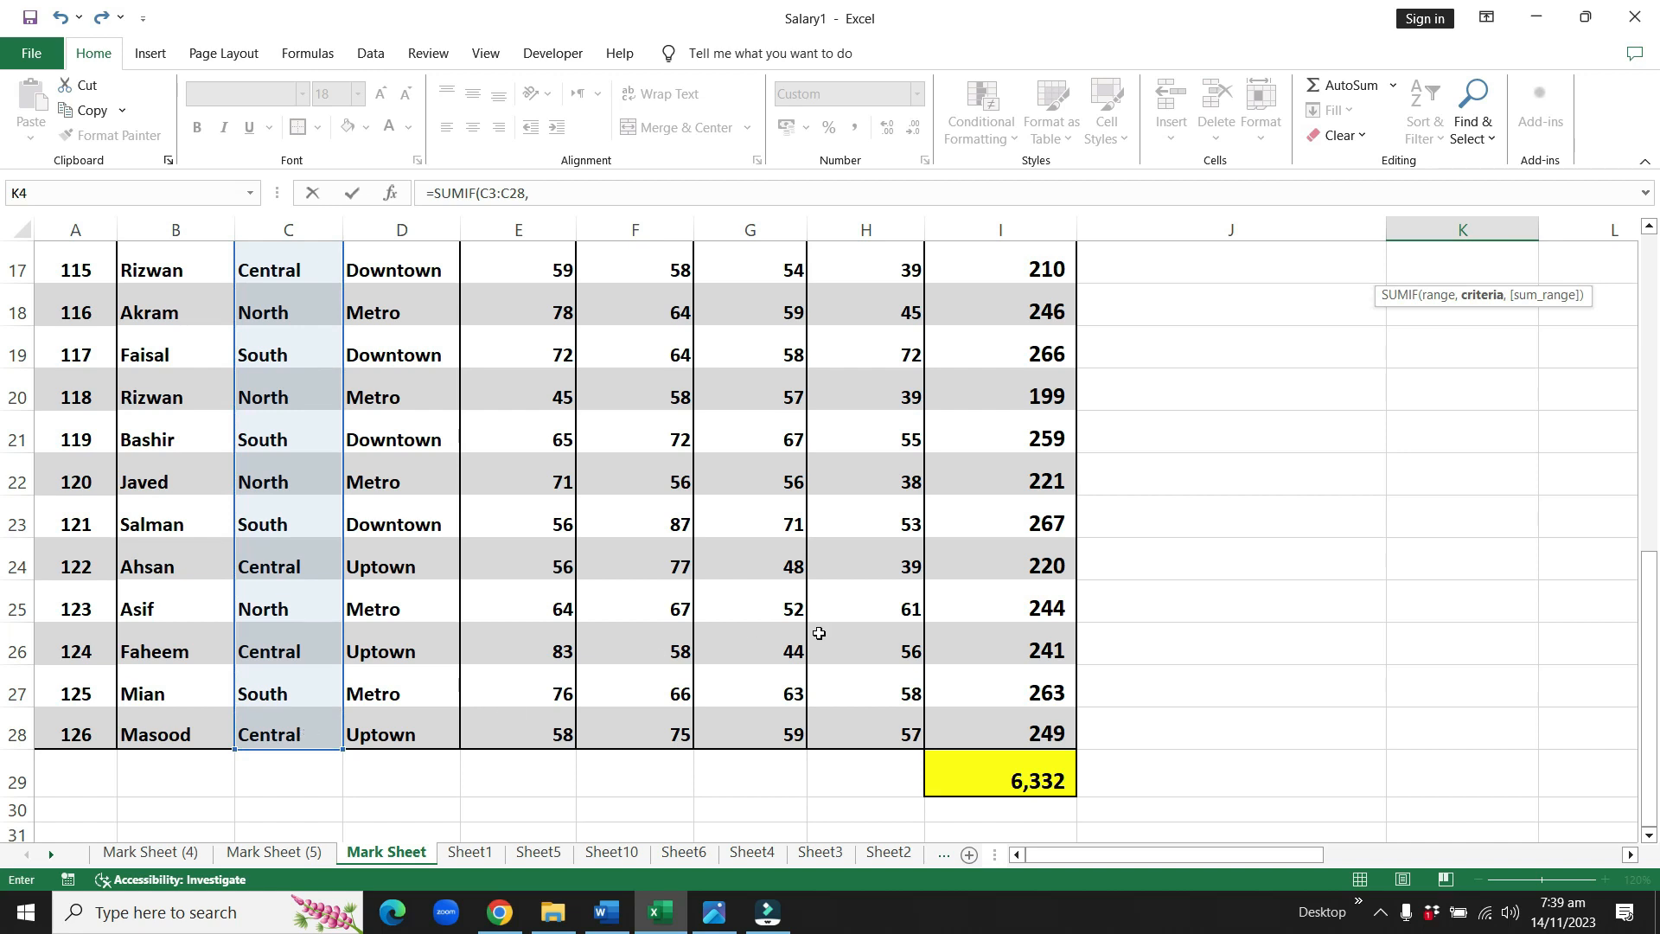
scroll(1249, 546, up, 5)
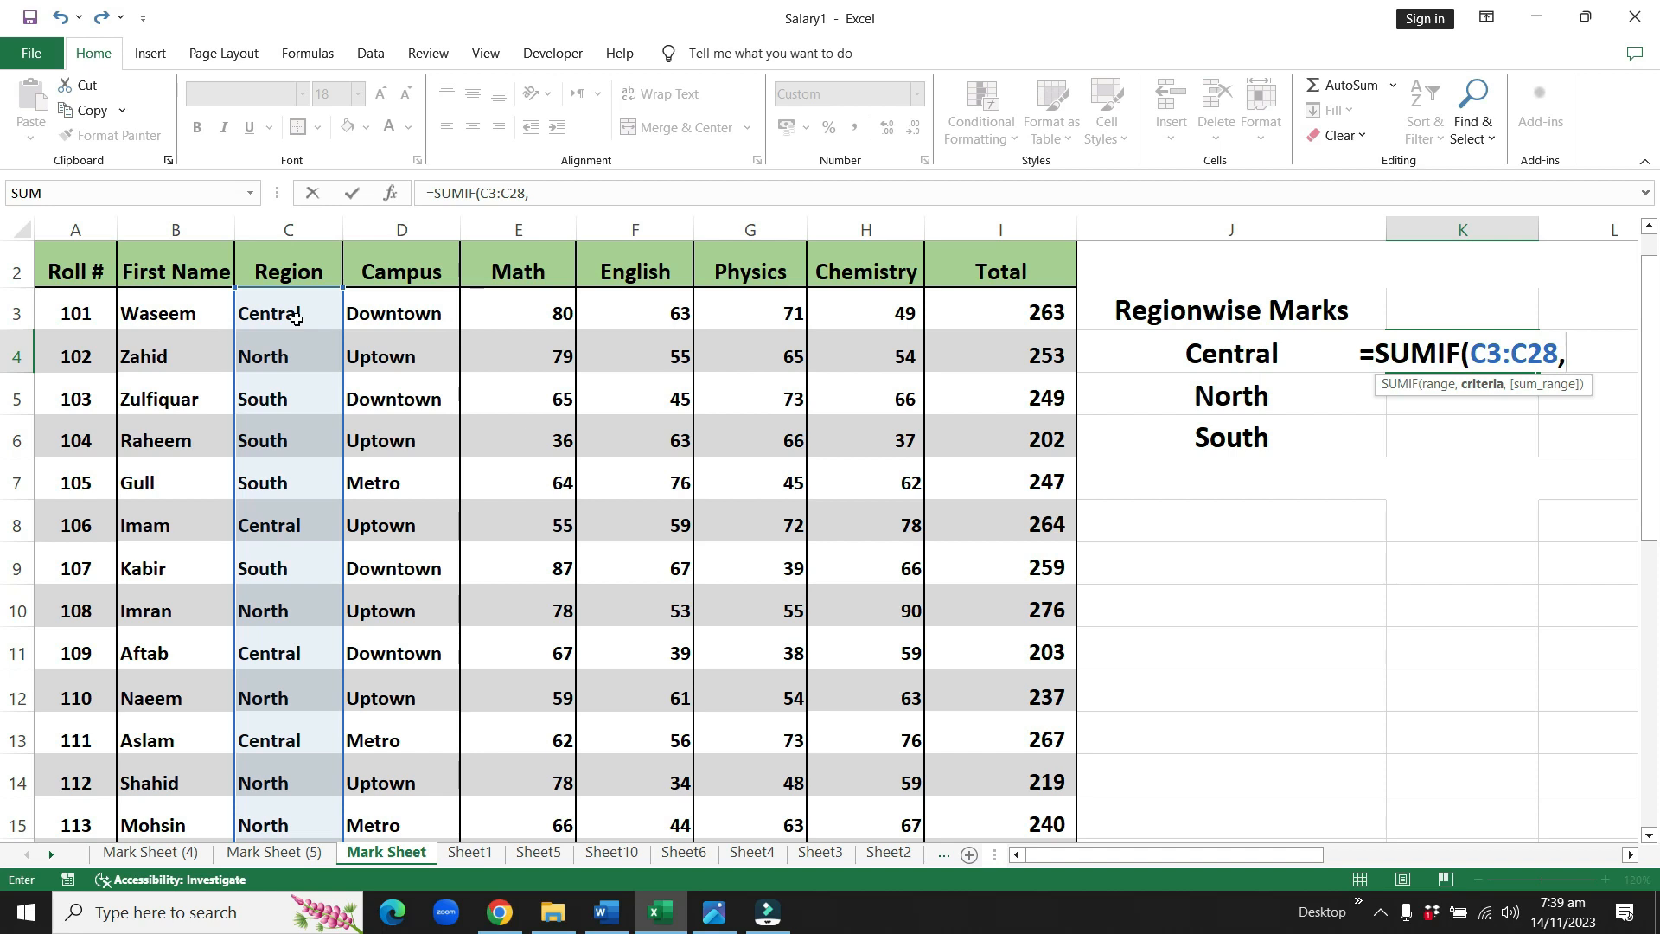
scroll(297, 319, down, 5)
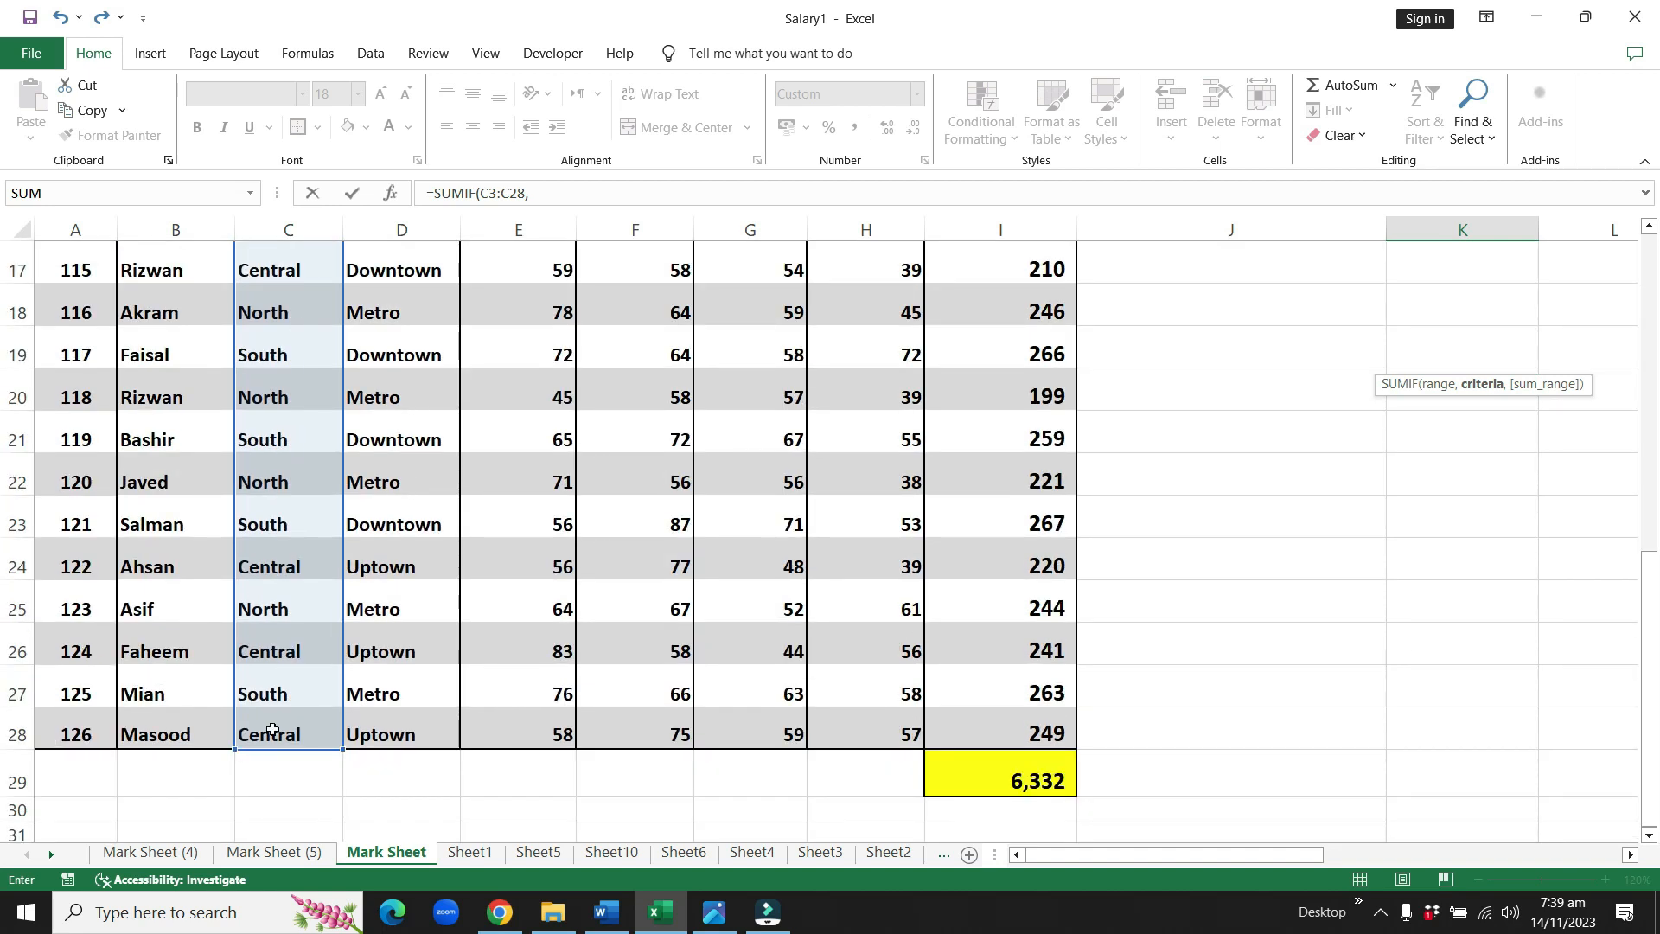
scroll(1378, 662, up, 5)
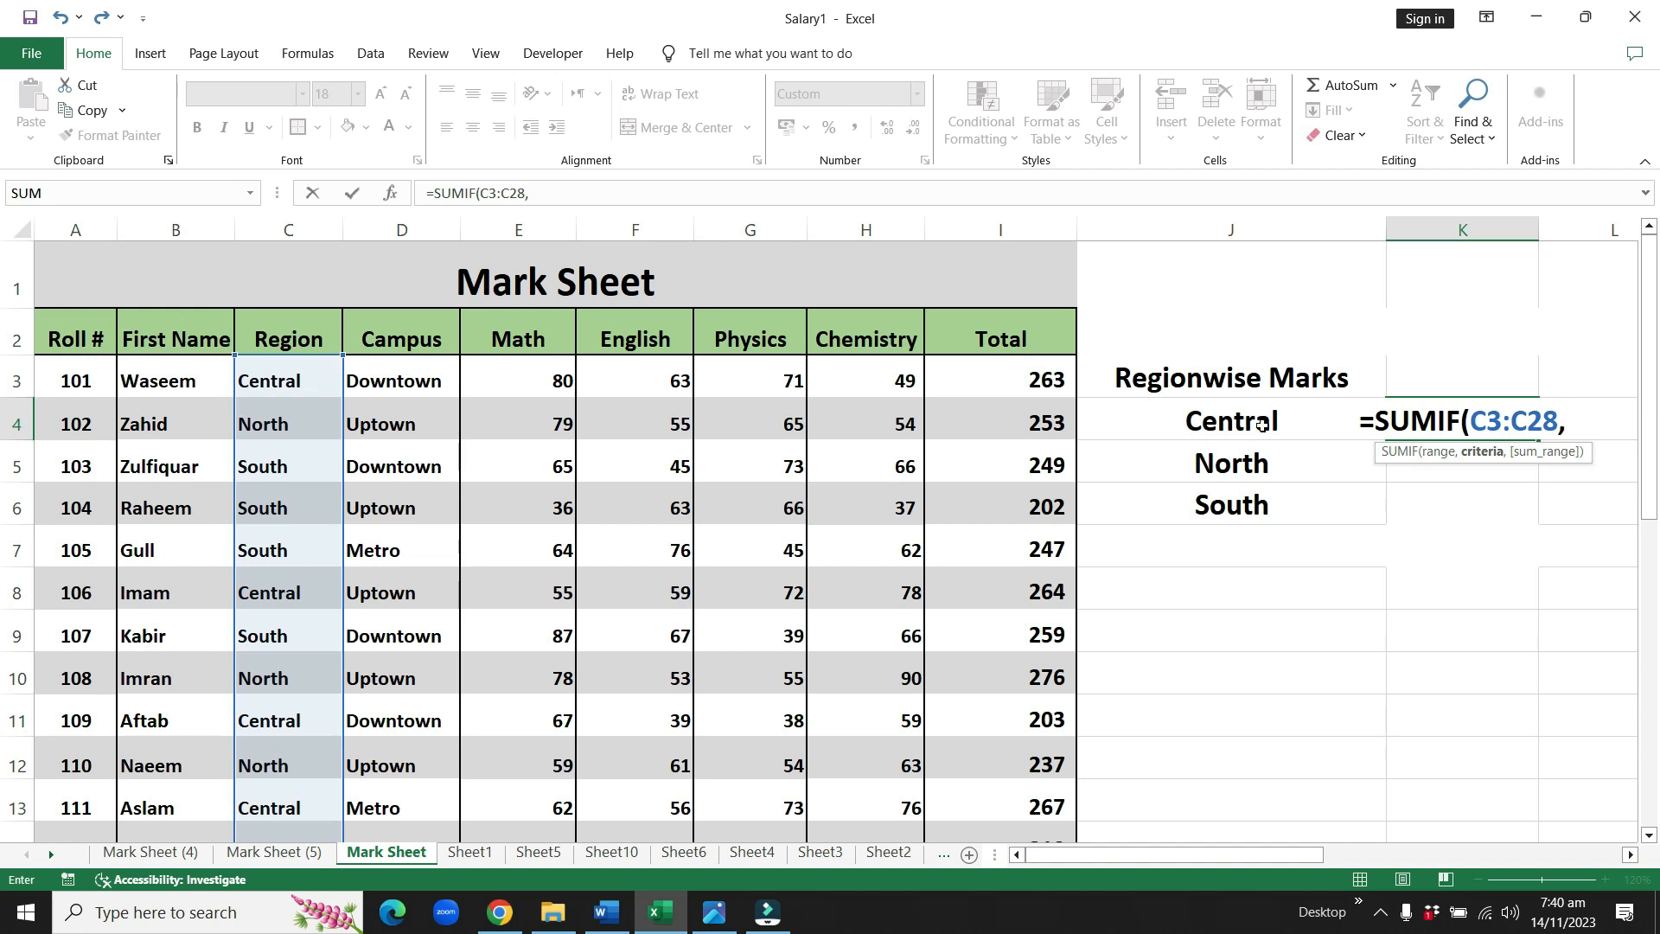
Give the SUMIF formula the criteria "Central" and the sum range I3:I28, and complete it
text(")
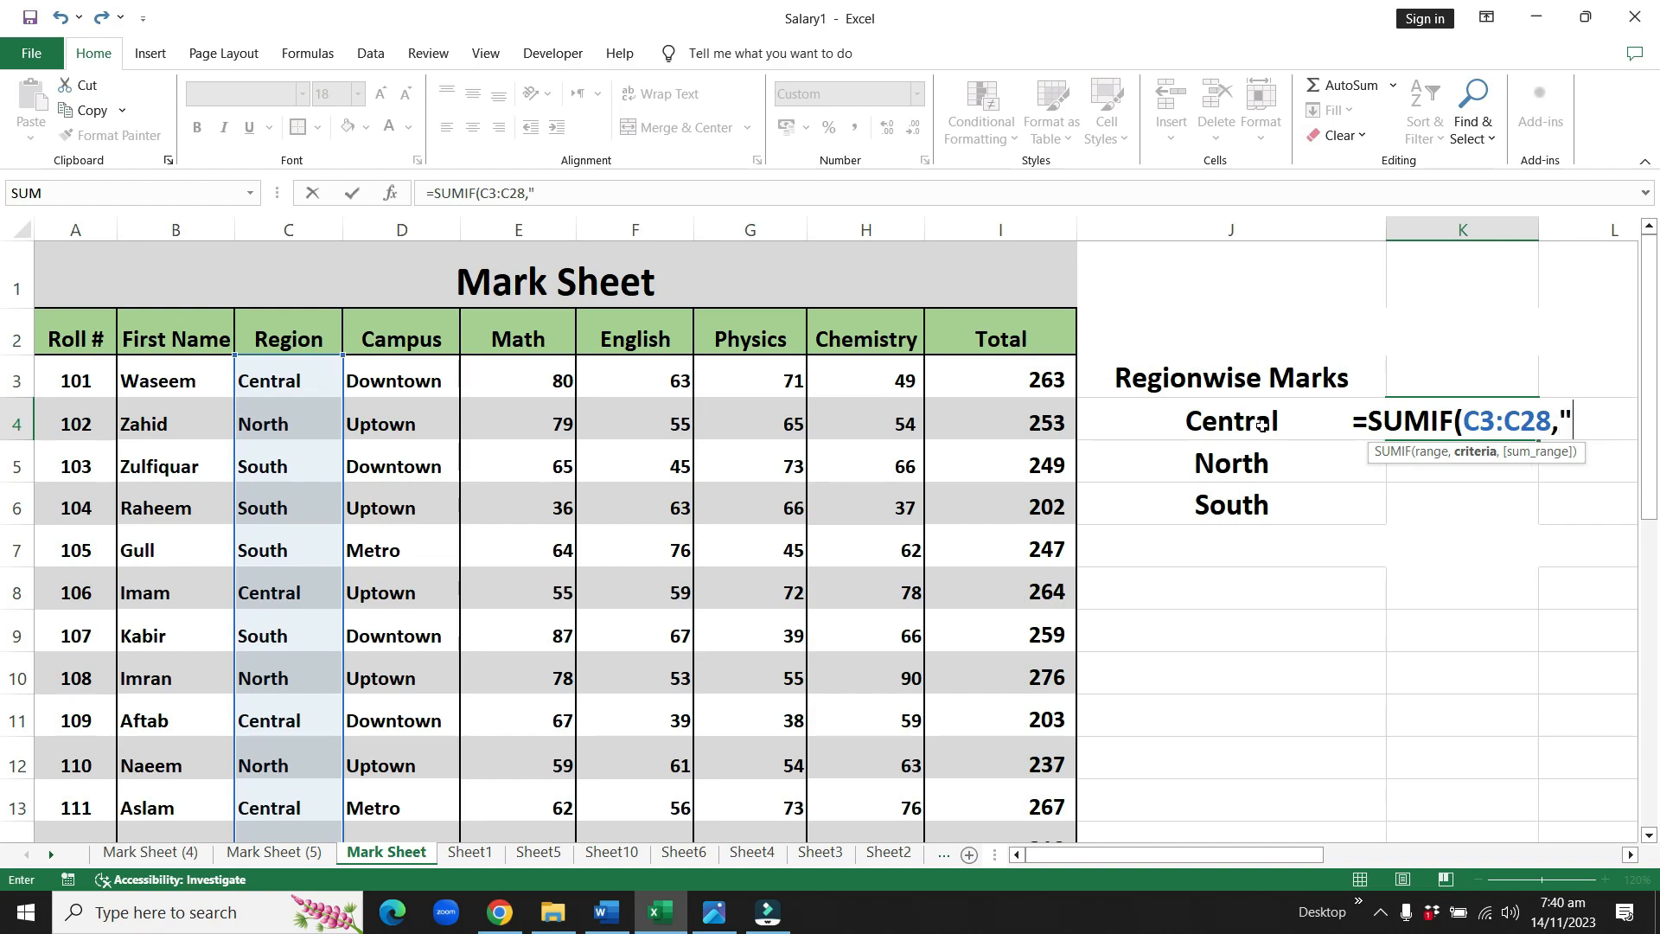
text(Central")
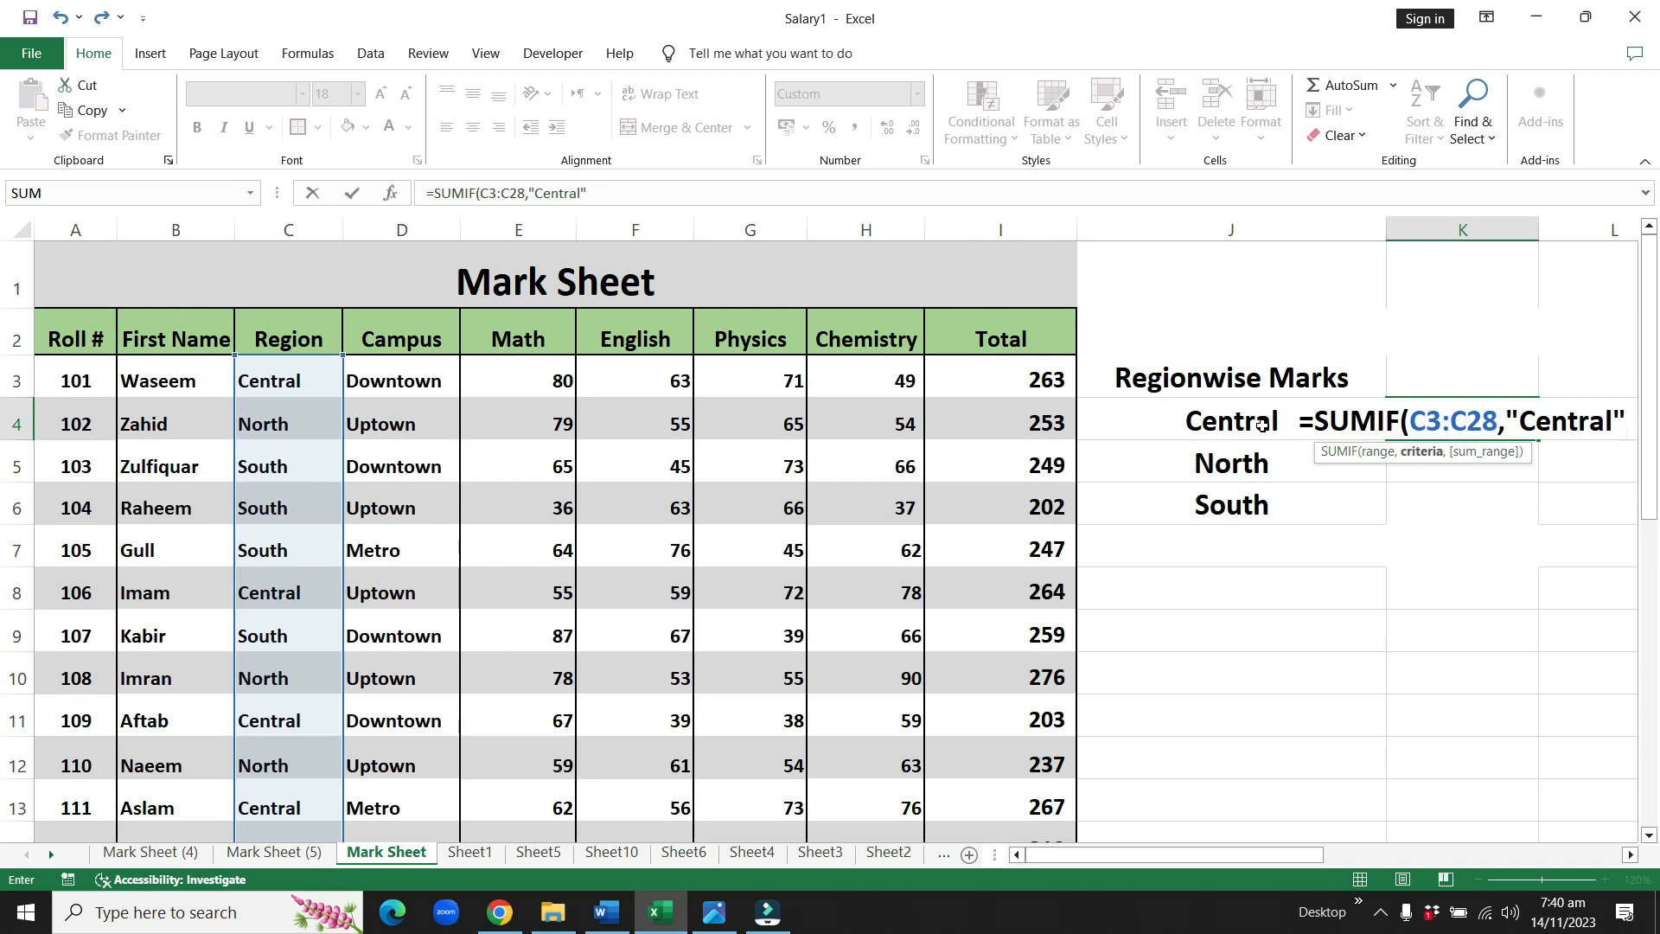
text(,)
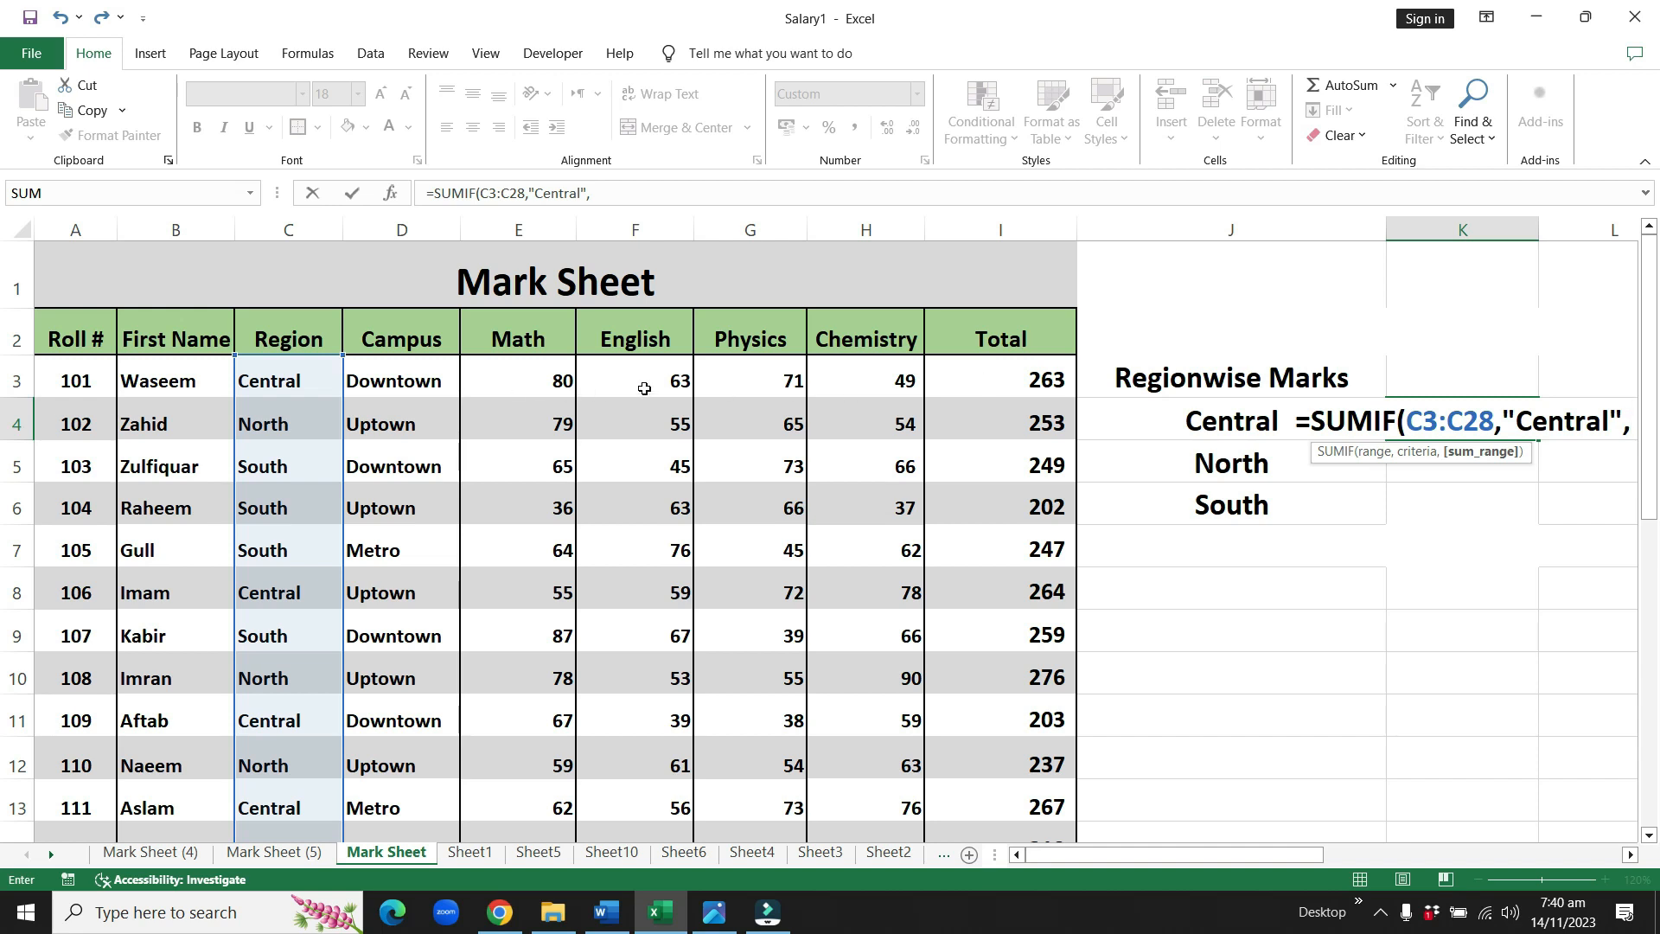
drag(1008, 370, 992, 682)
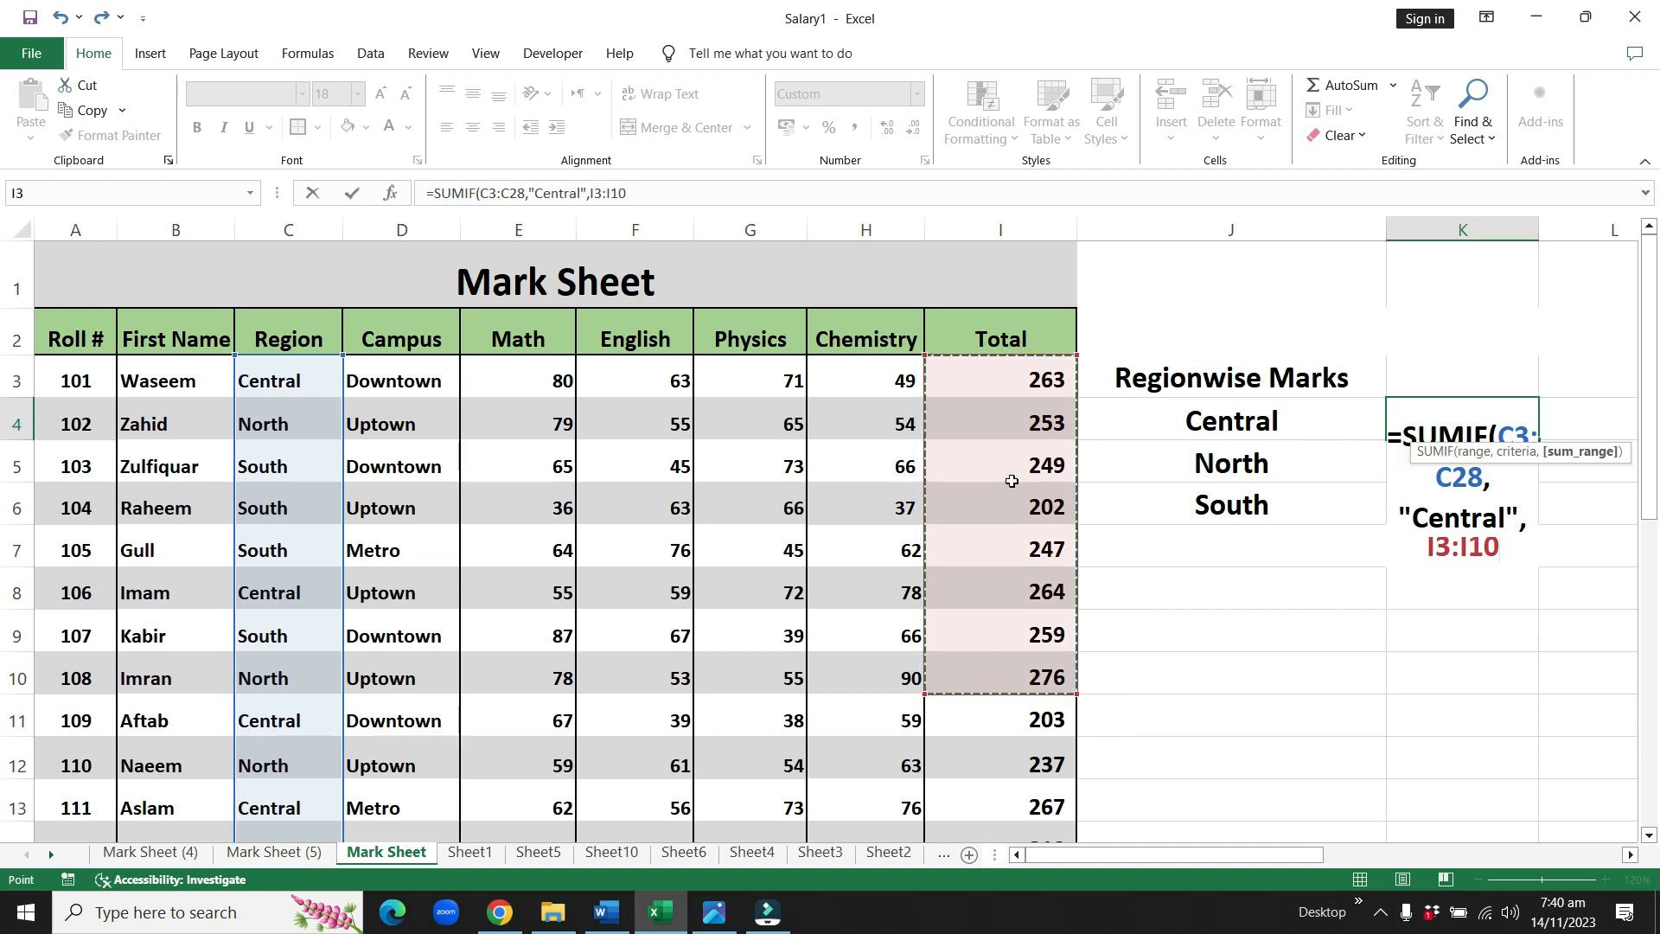
click(1006, 373)
drag(1002, 456, 994, 736)
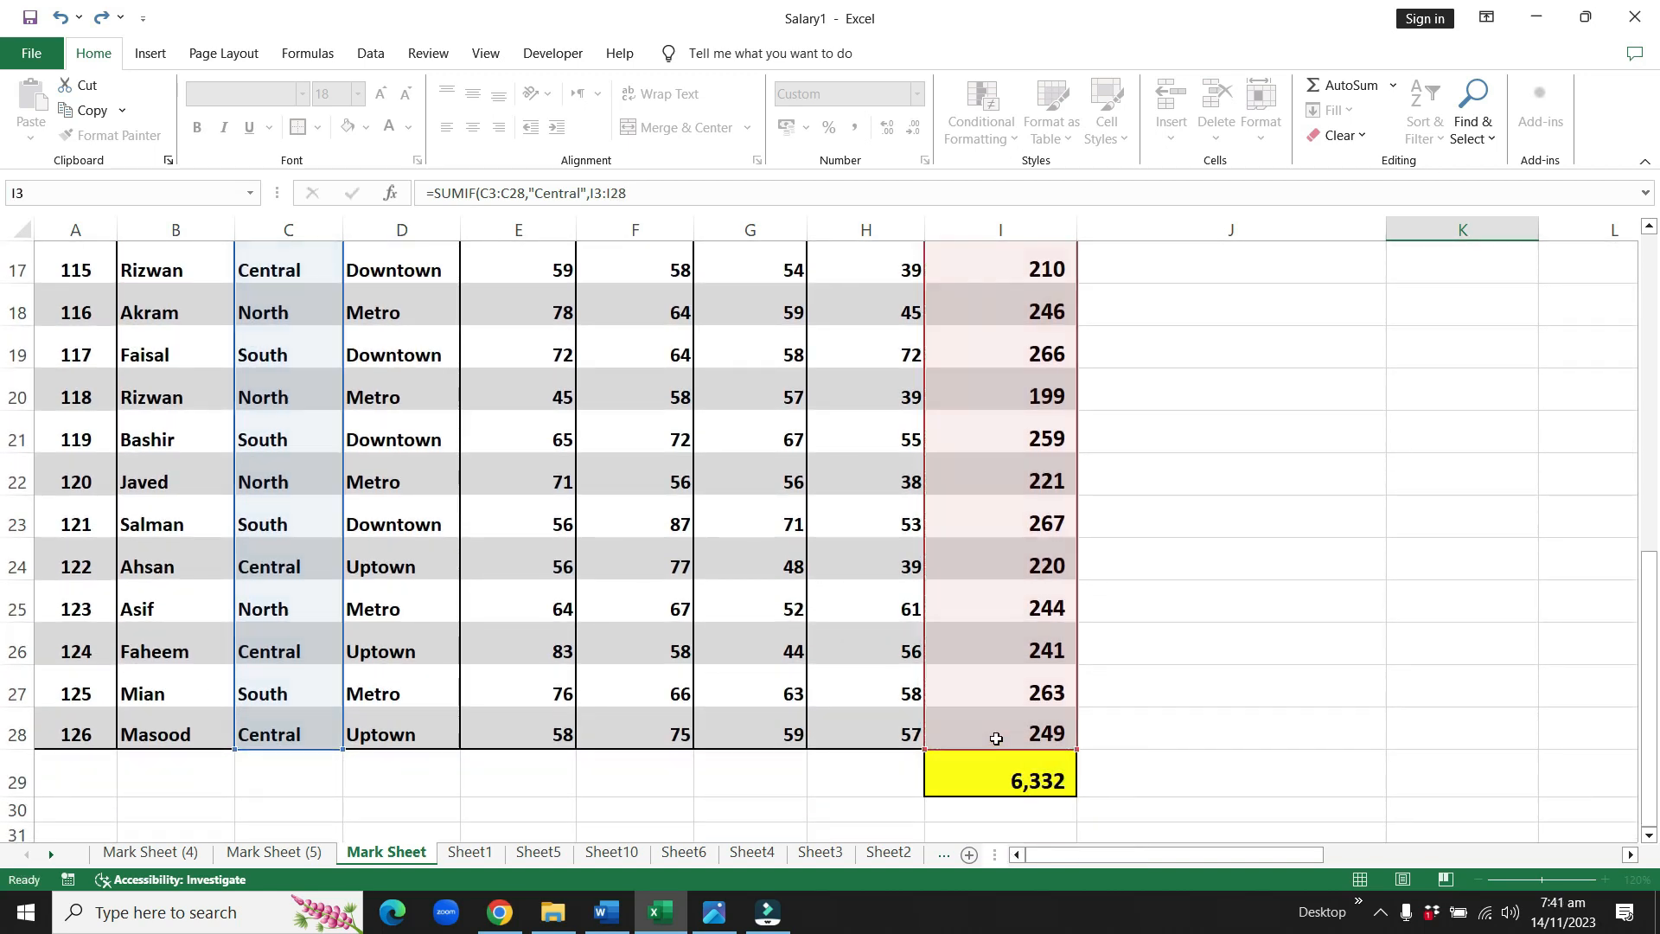
key(Return)
scroll(1139, 615, up, 2)
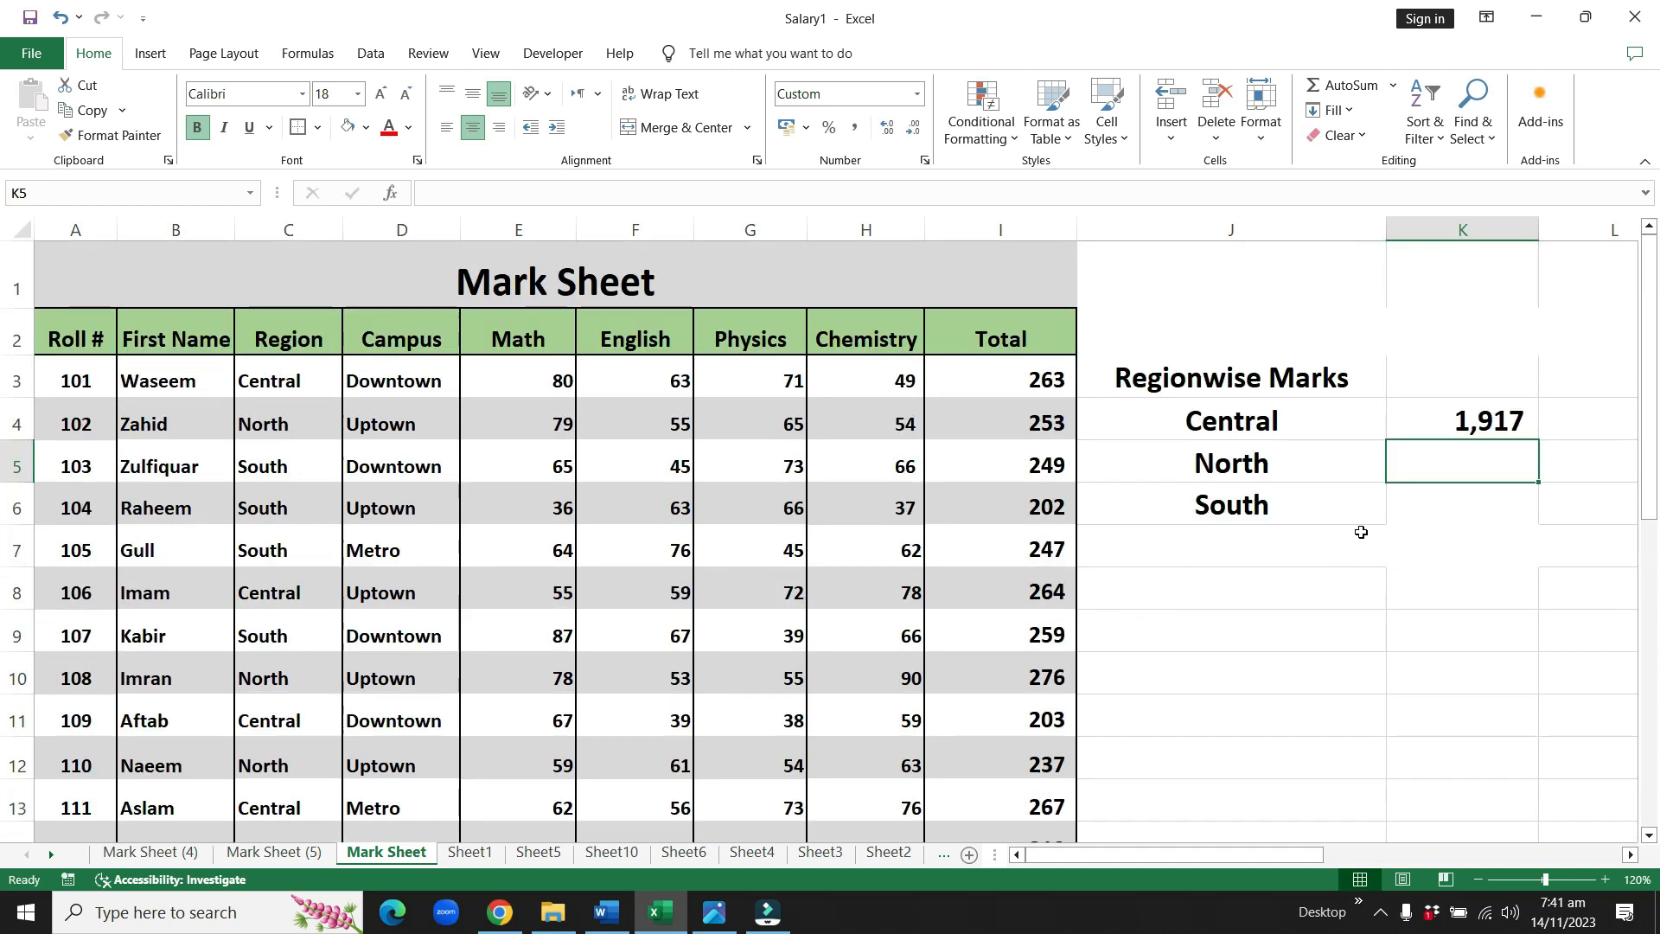
Review the arguments of the completed SUMIF formula in cell K4
click(1431, 422)
double_click(1429, 425)
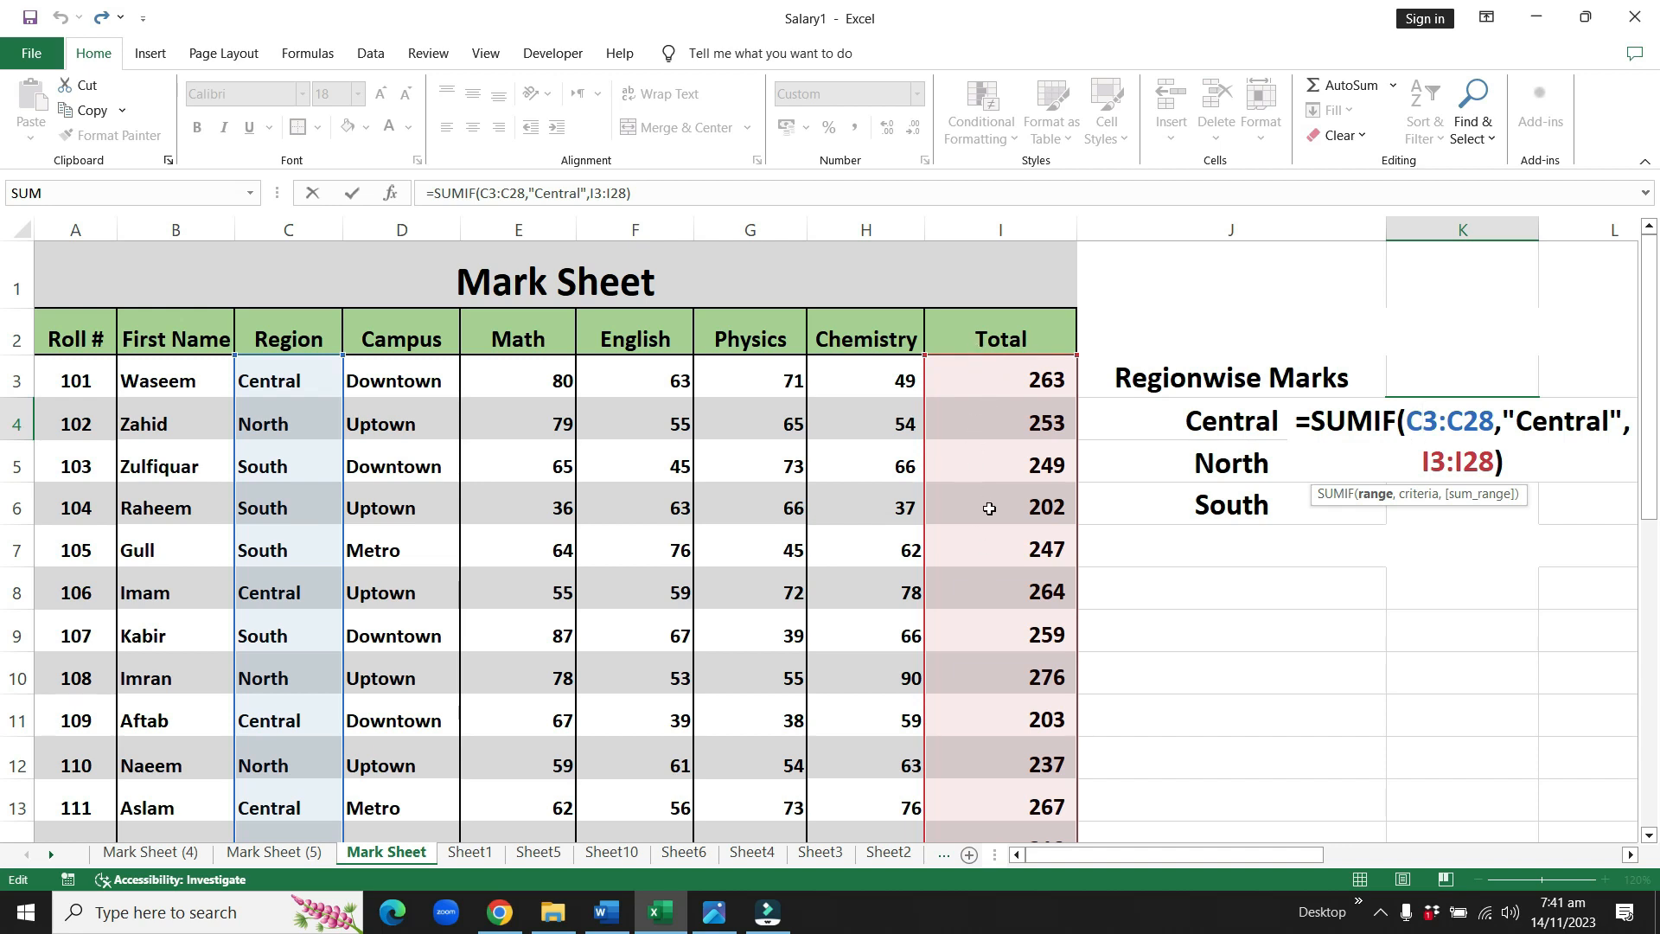
key(Return)
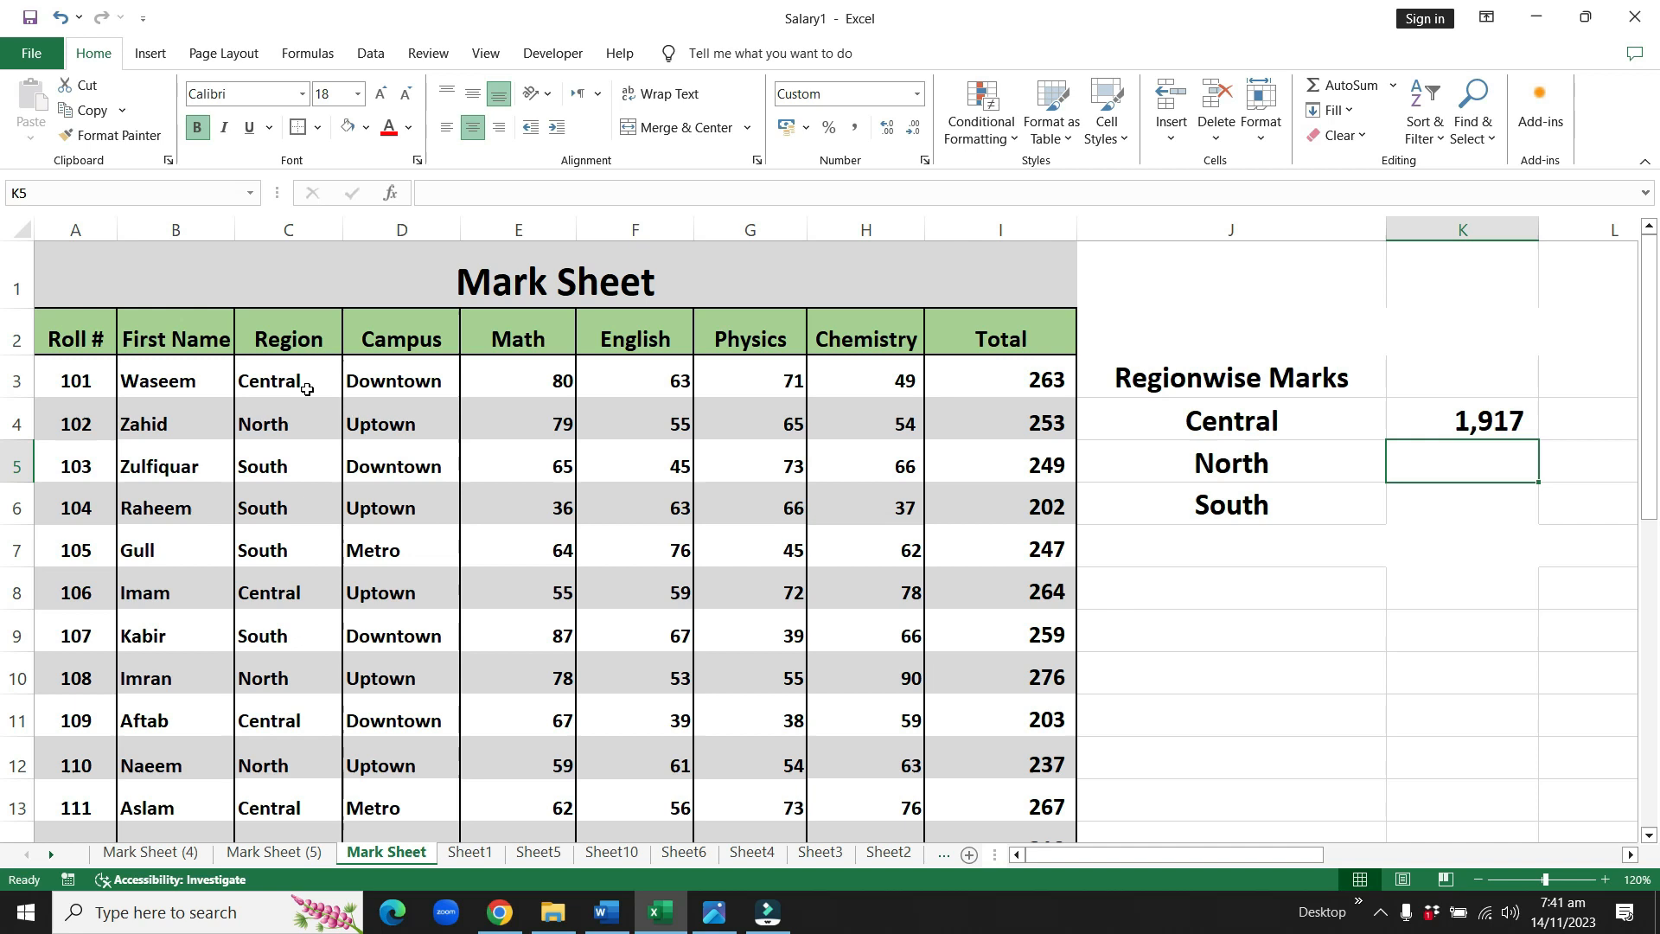
Copy the Central SUMIF formula from K4 into K5, beside the North label
click(1451, 418)
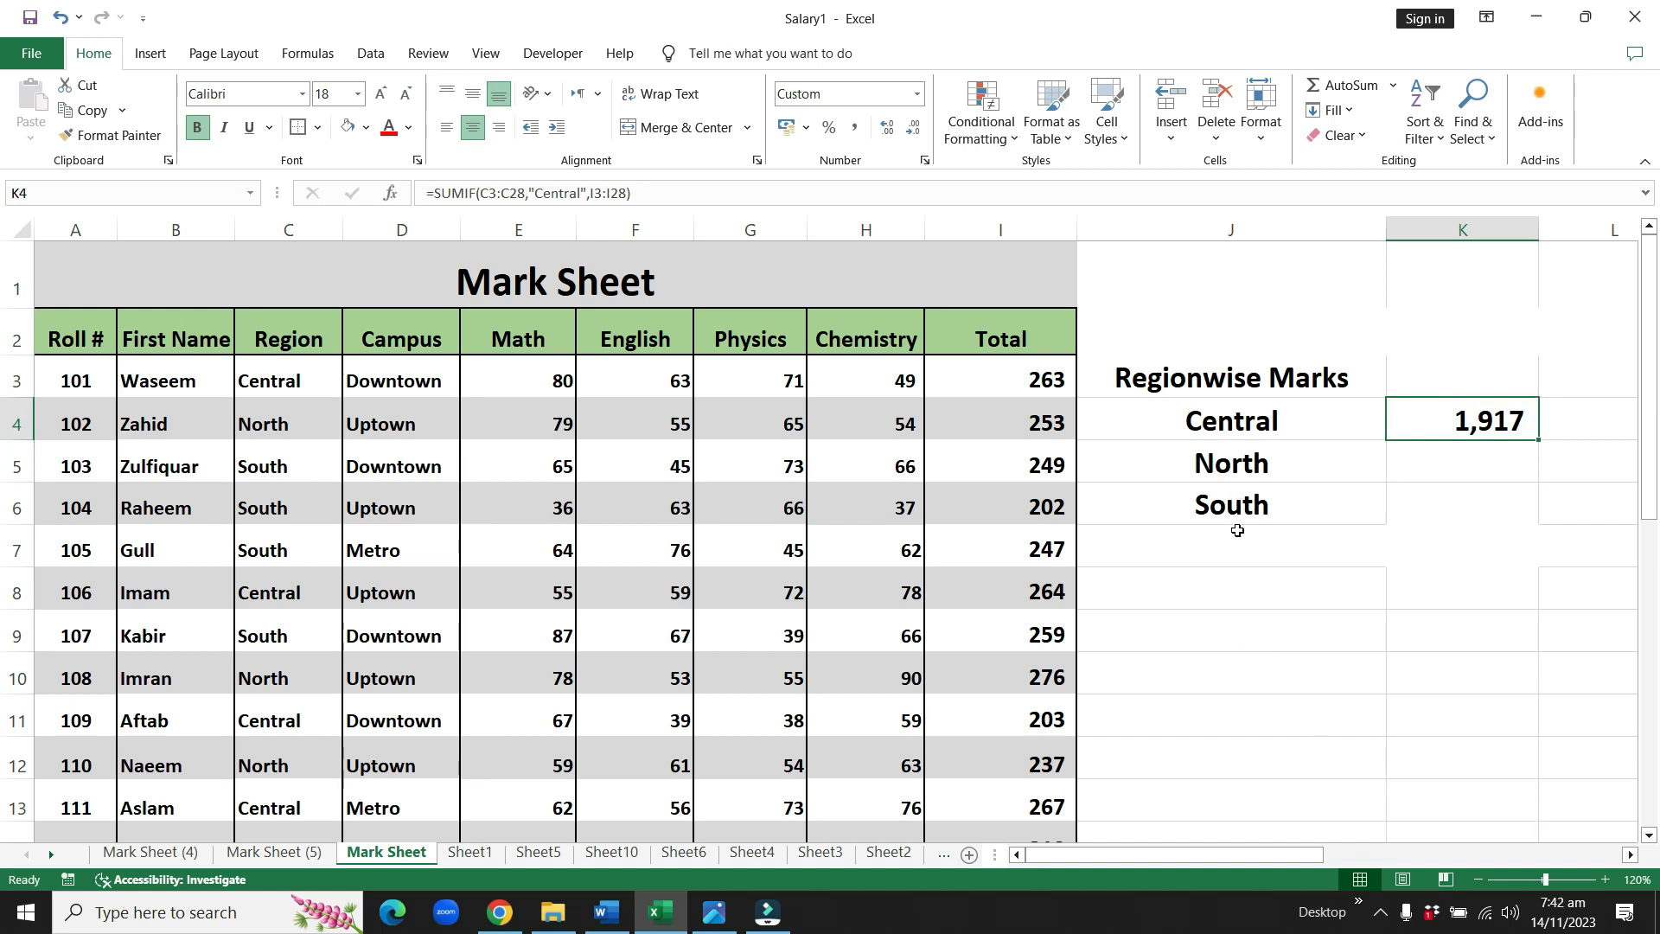
right_click(1463, 421)
click(1310, 423)
click(1445, 450)
key(Return)
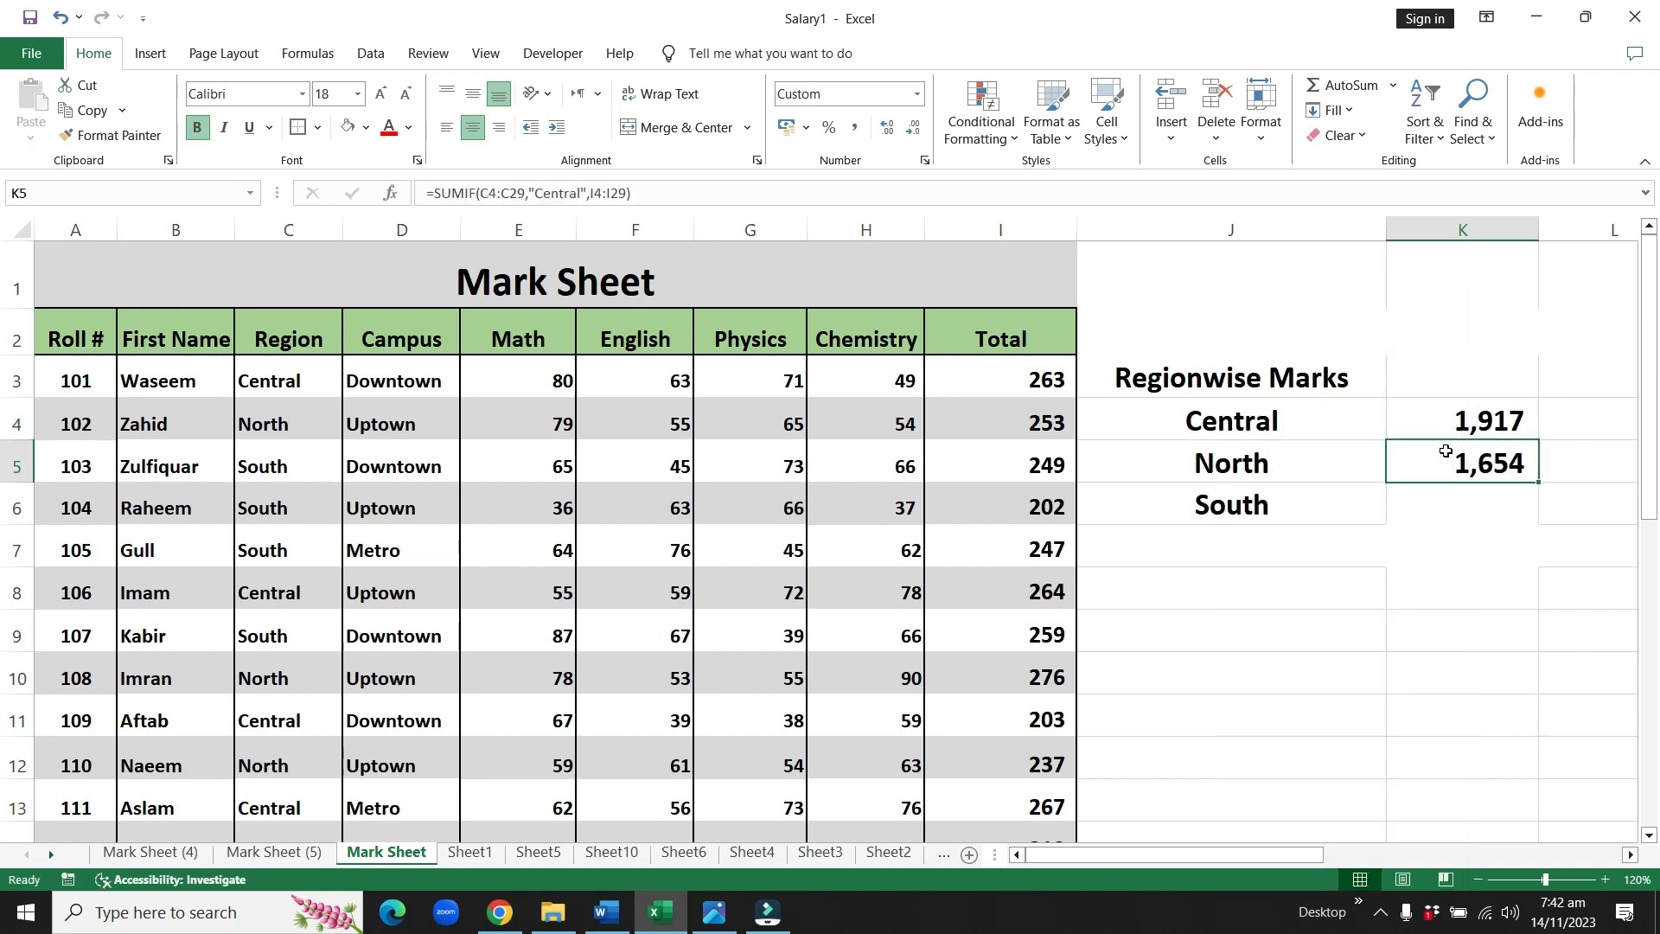
Adapt the copied SUMIF formula in K5 to total the North region's marks, and produce the South region's total in K6
double_click(1498, 466)
double_click(1498, 465)
click(1519, 464)
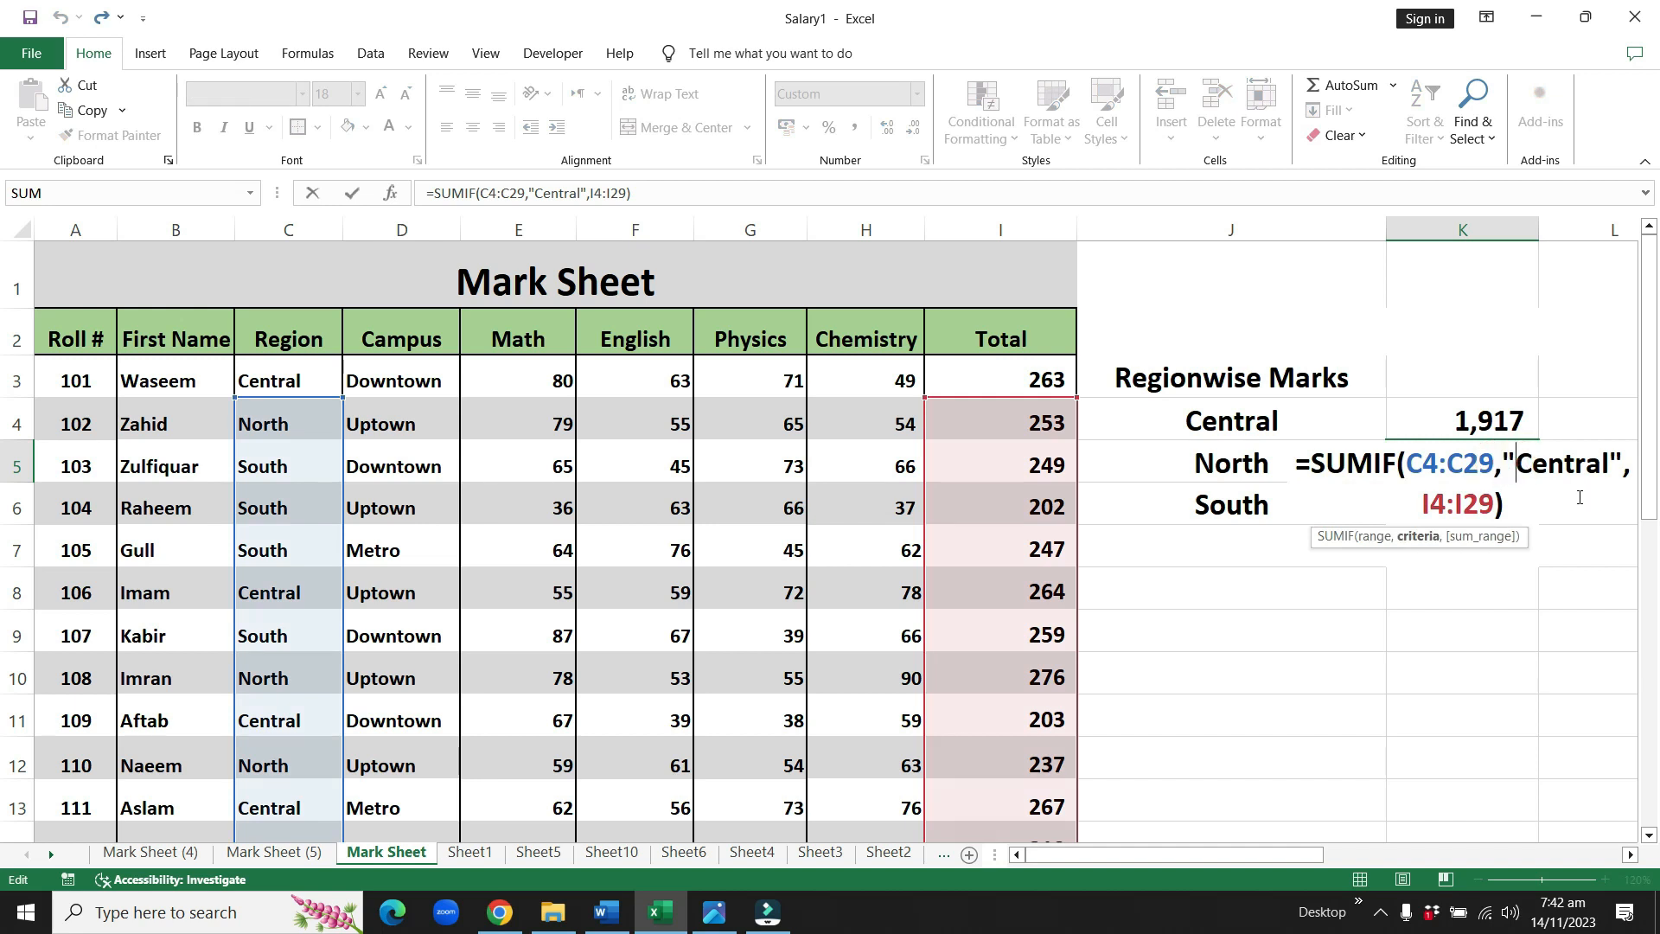
key(Return)
key(Return)
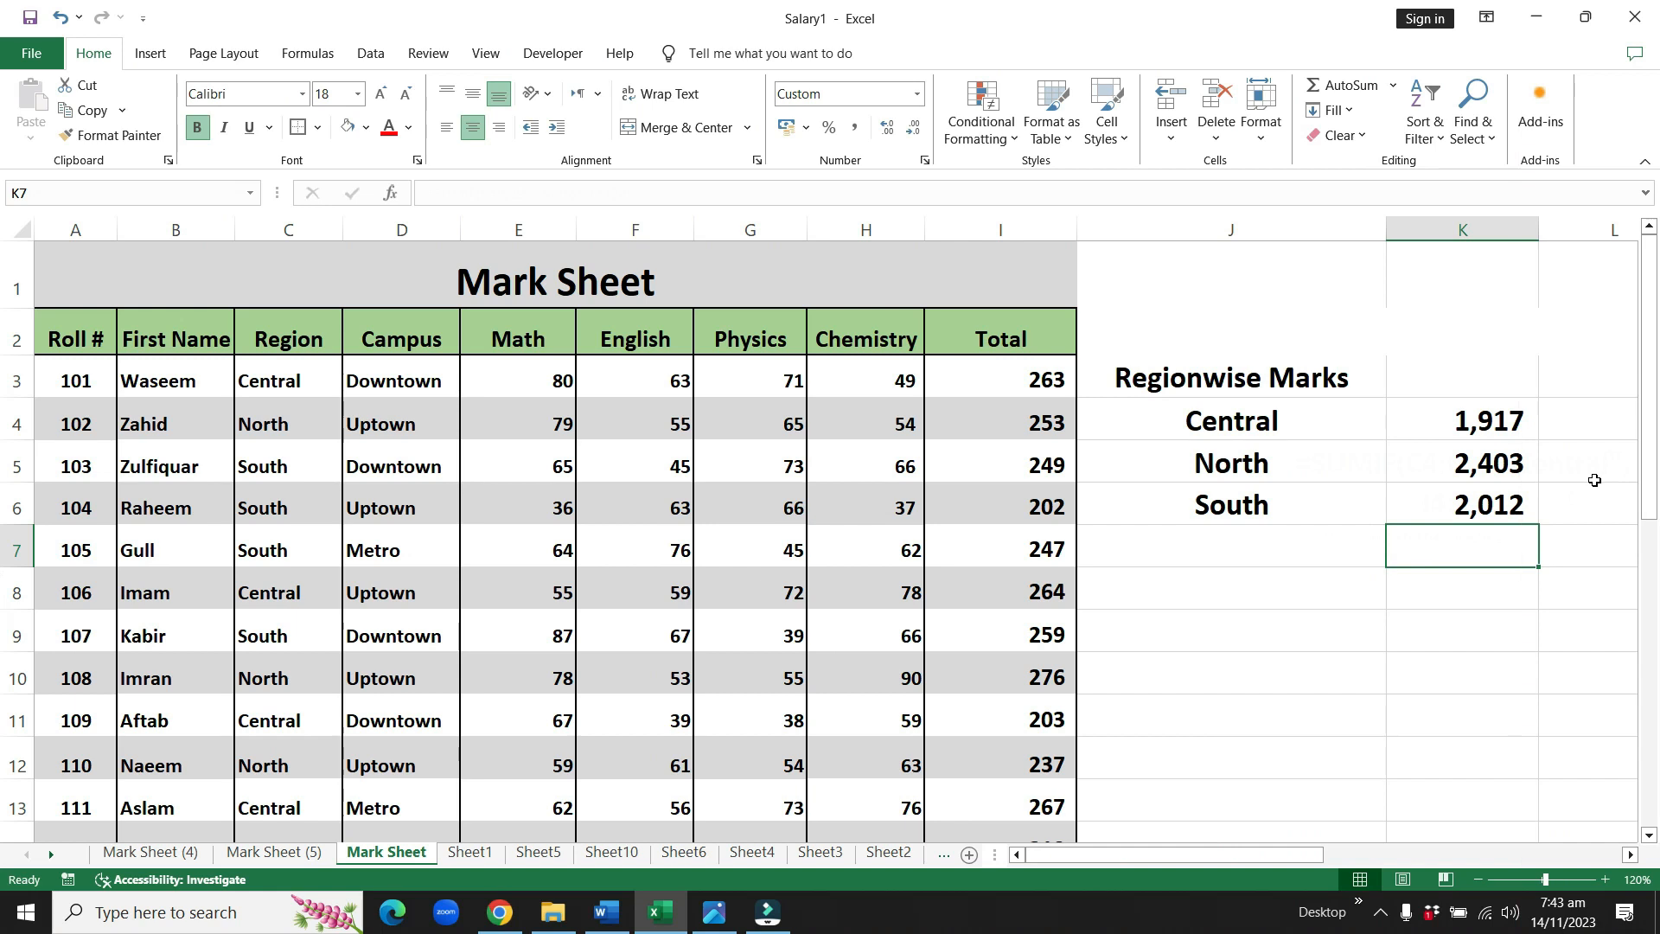
Check the combined sum of the three region totals in K4:K6
drag(1432, 419, 1427, 489)
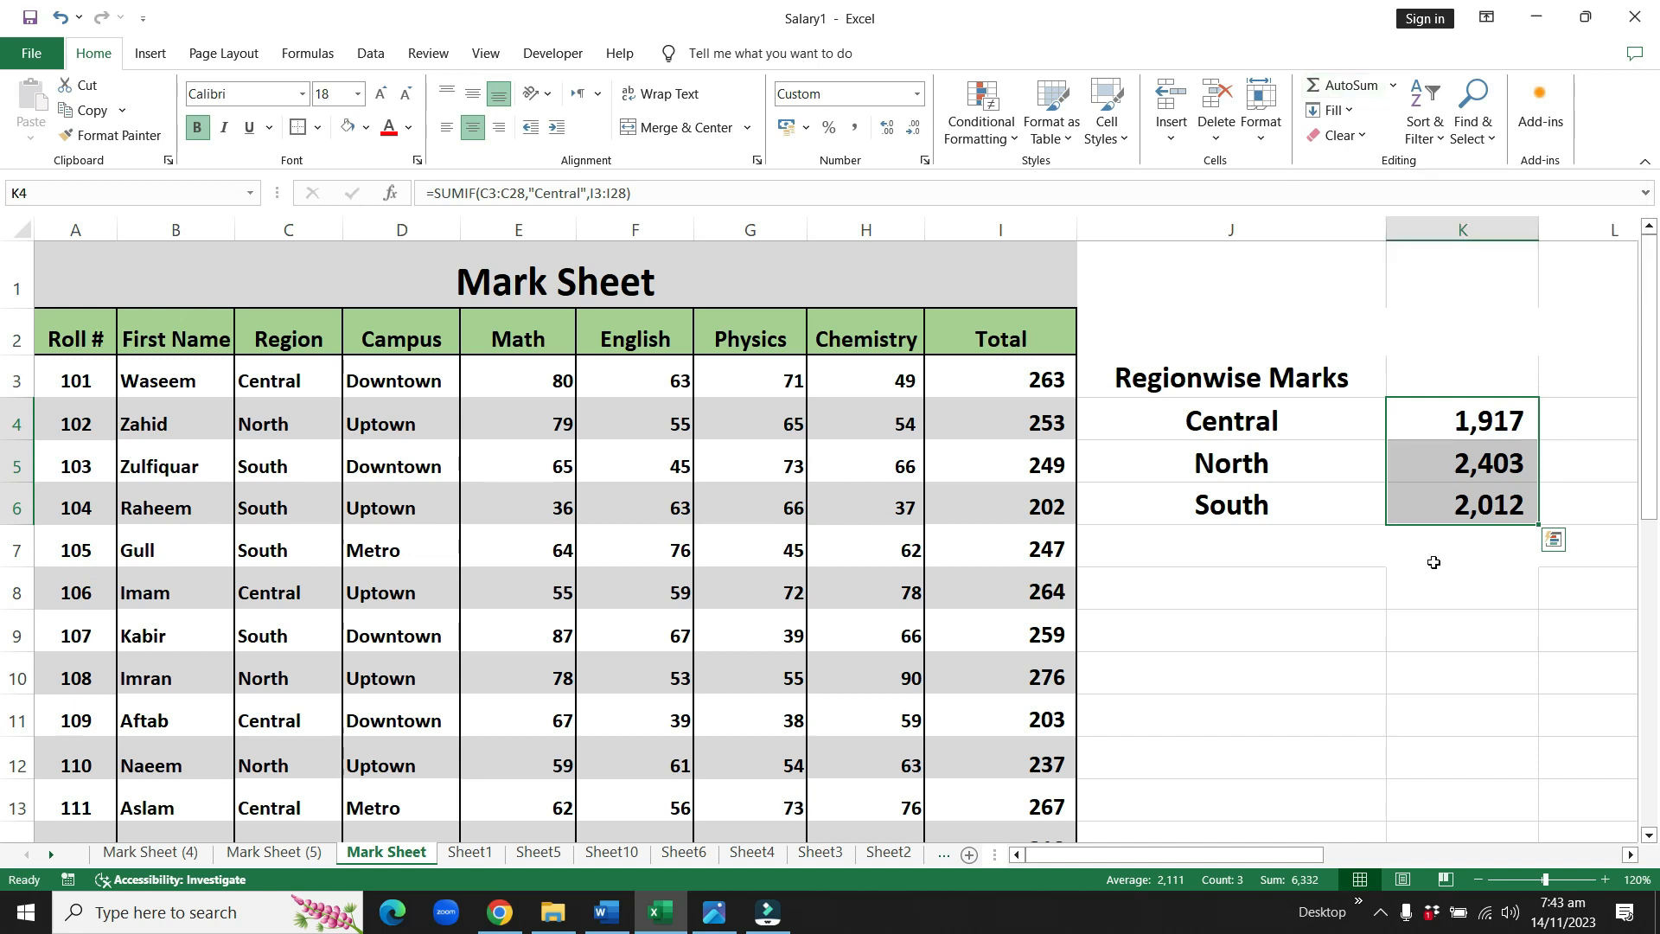
click(1433, 543)
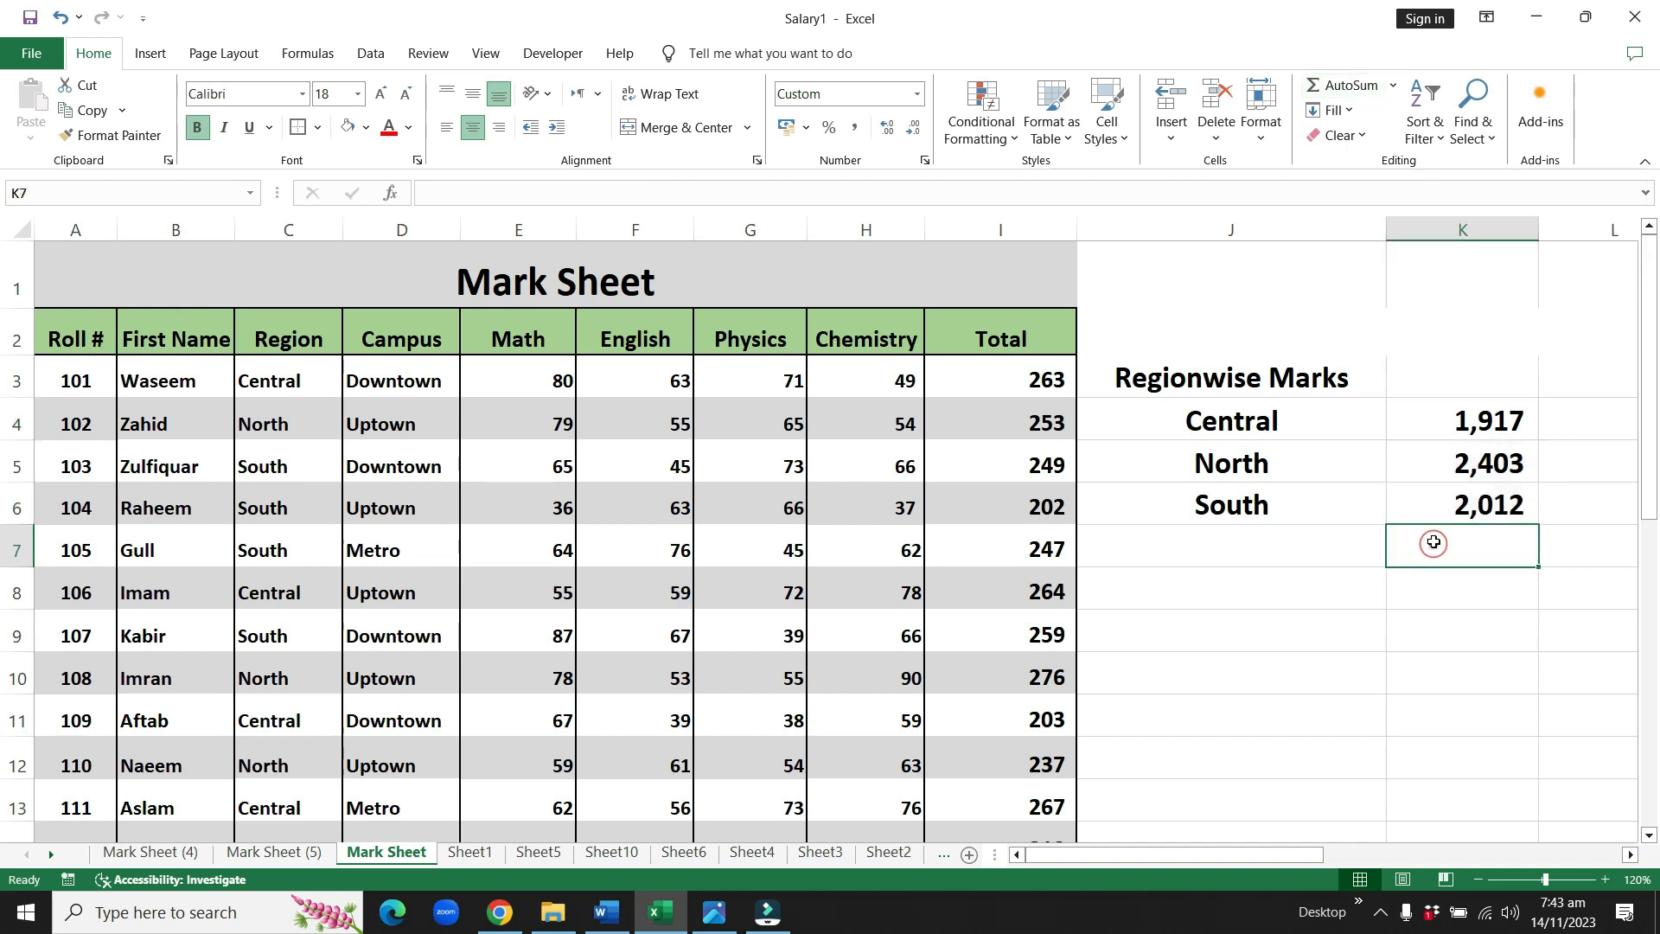
Sum the three region totals in K7 with AutoSum and put a thick outside border around K4:K6
click(1320, 86)
click(1320, 86)
drag(1500, 404, 1491, 503)
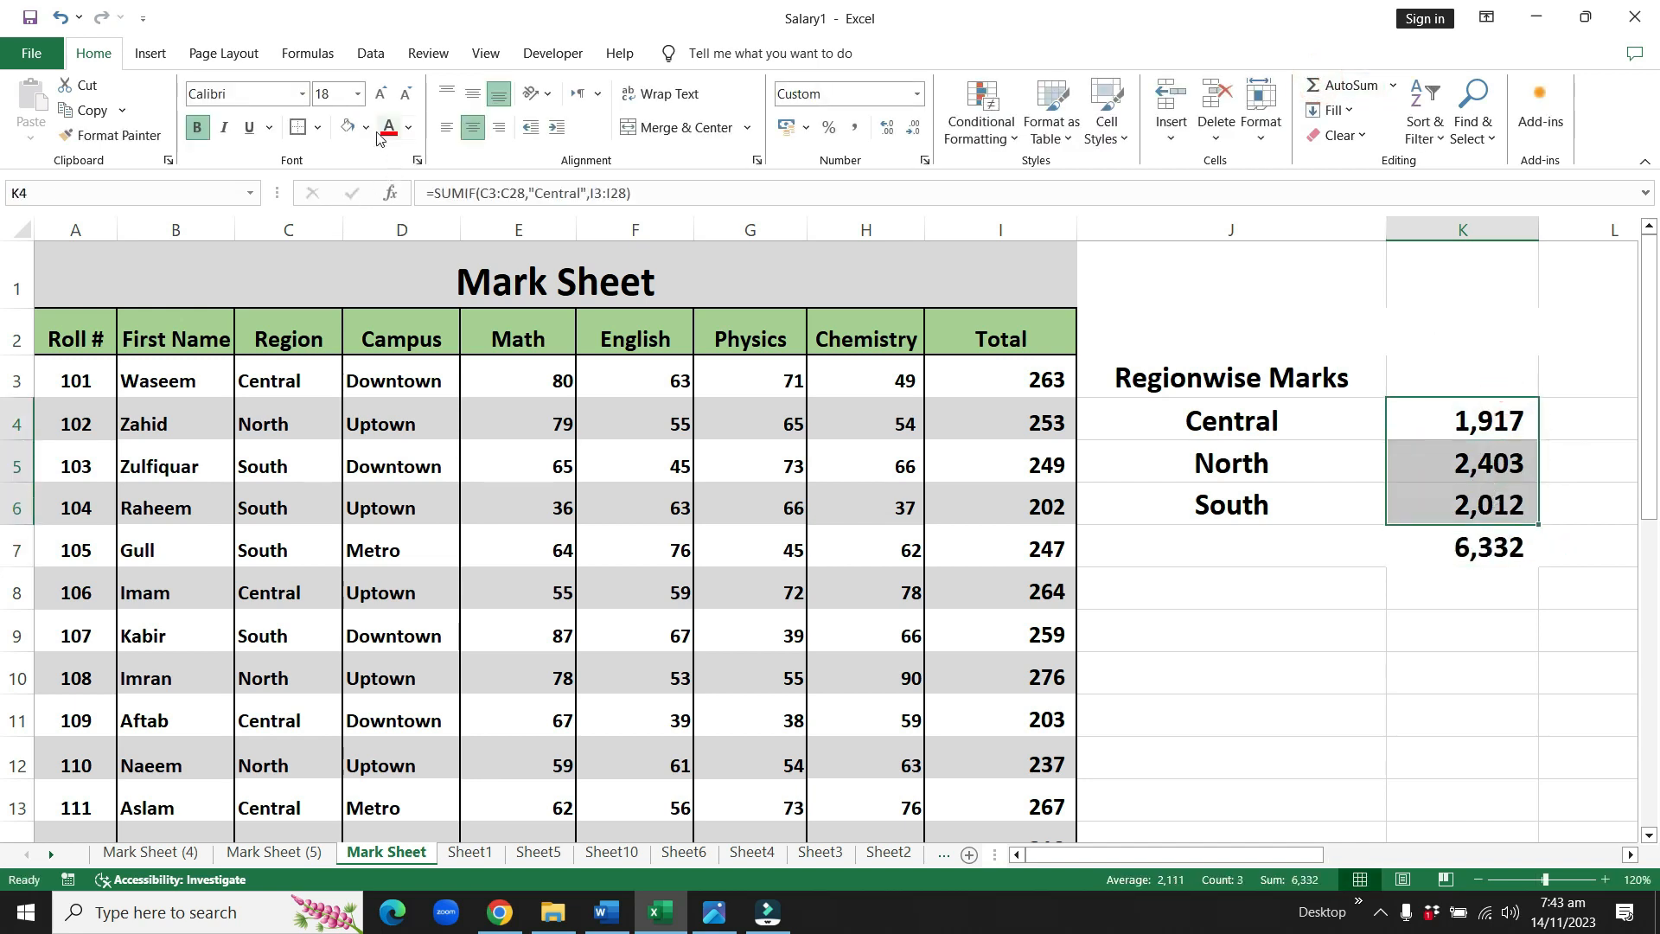
click(322, 128)
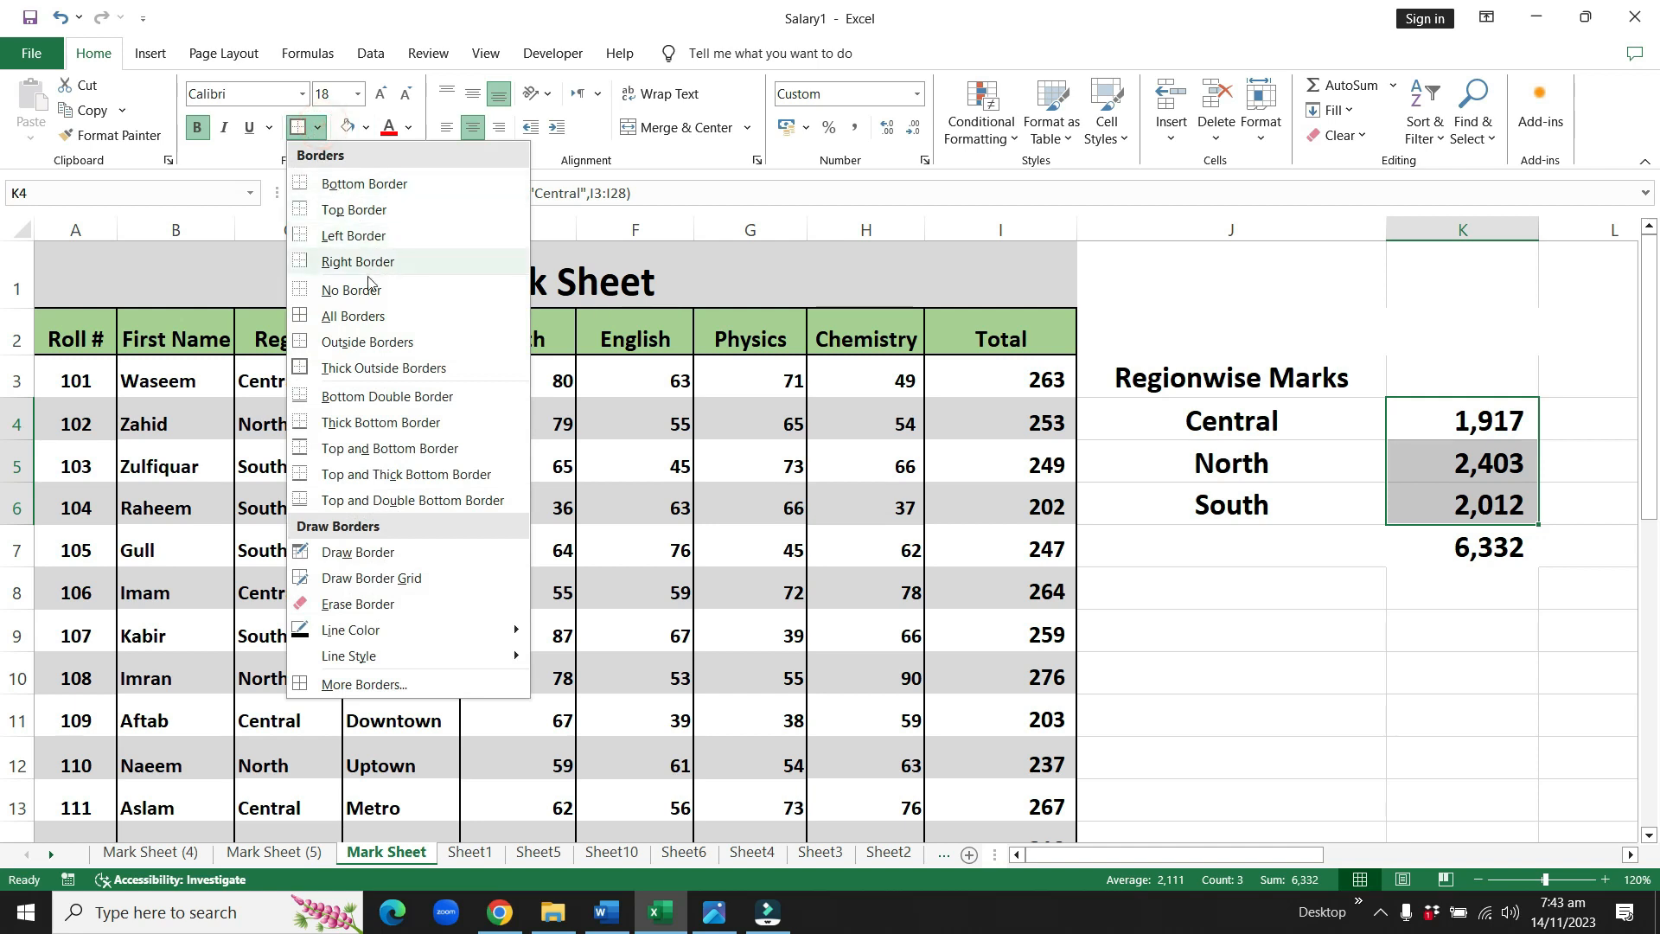
click(328, 370)
click(1360, 631)
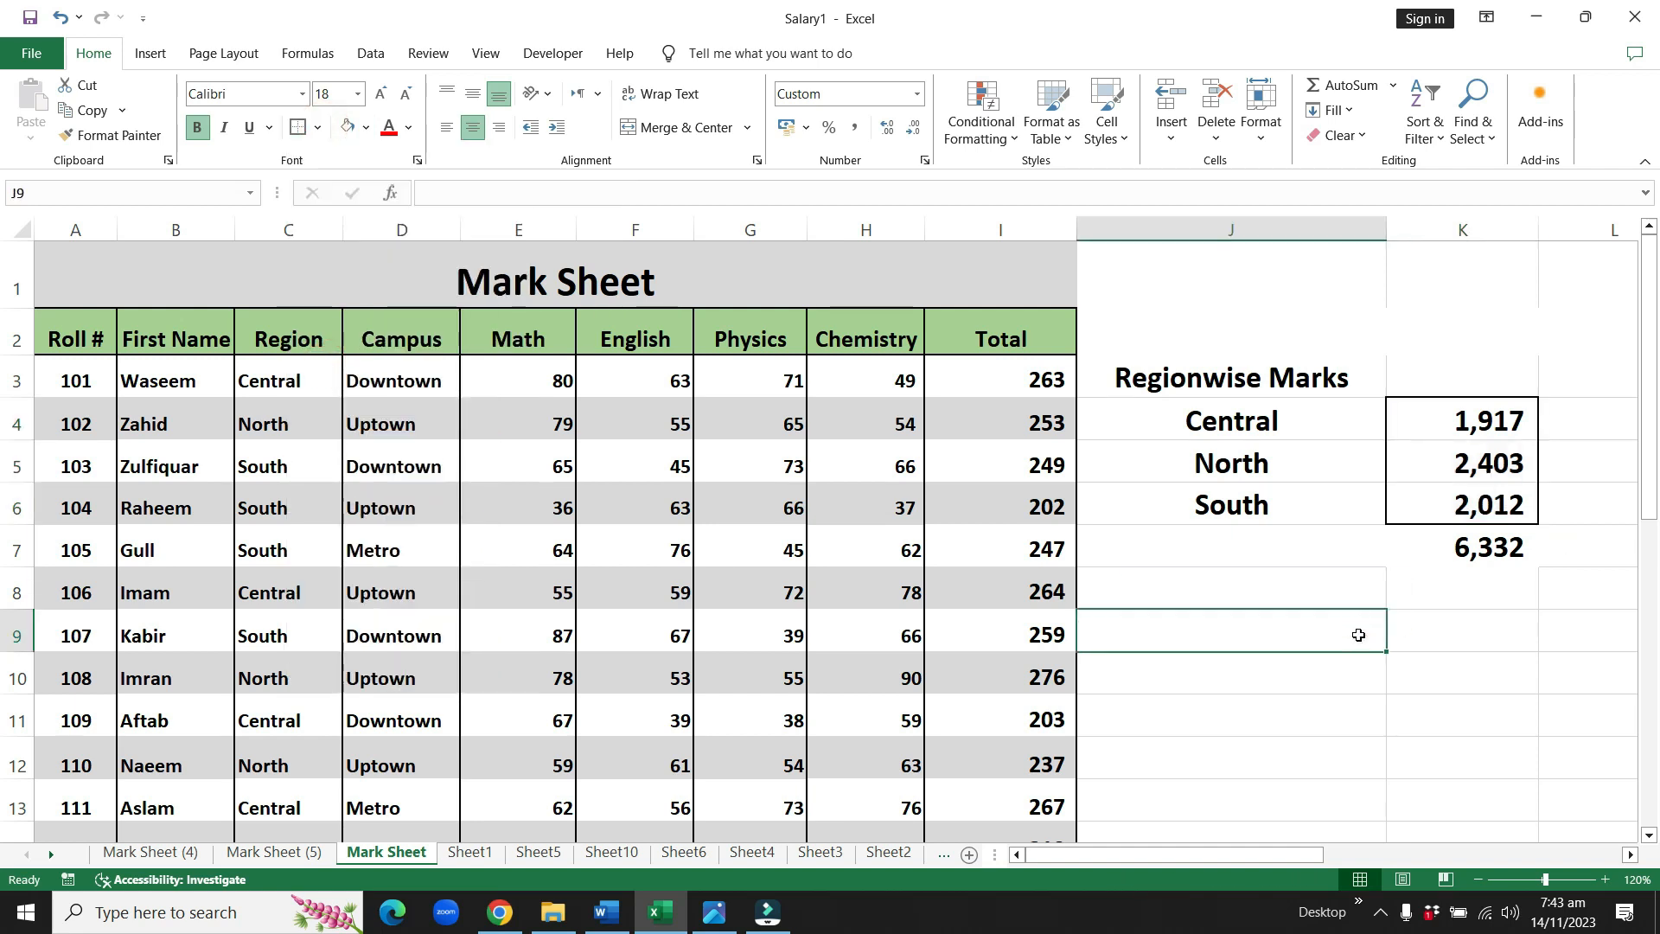
Fill the grand total cell K7 with a light gold colour
click(1441, 547)
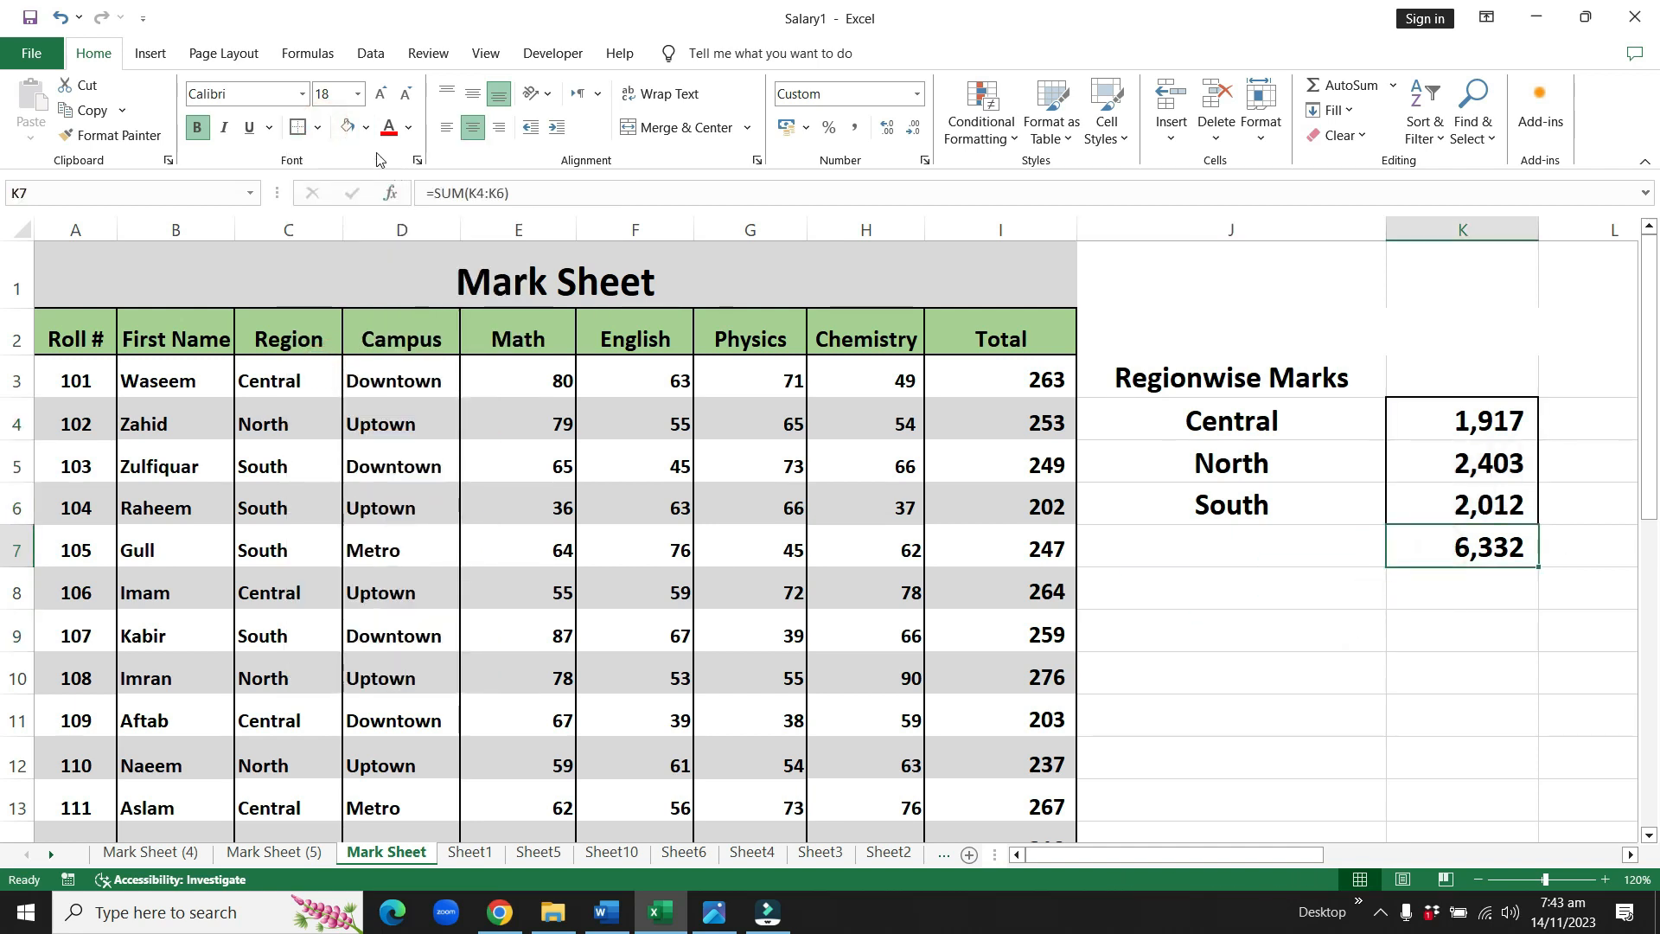
click(365, 128)
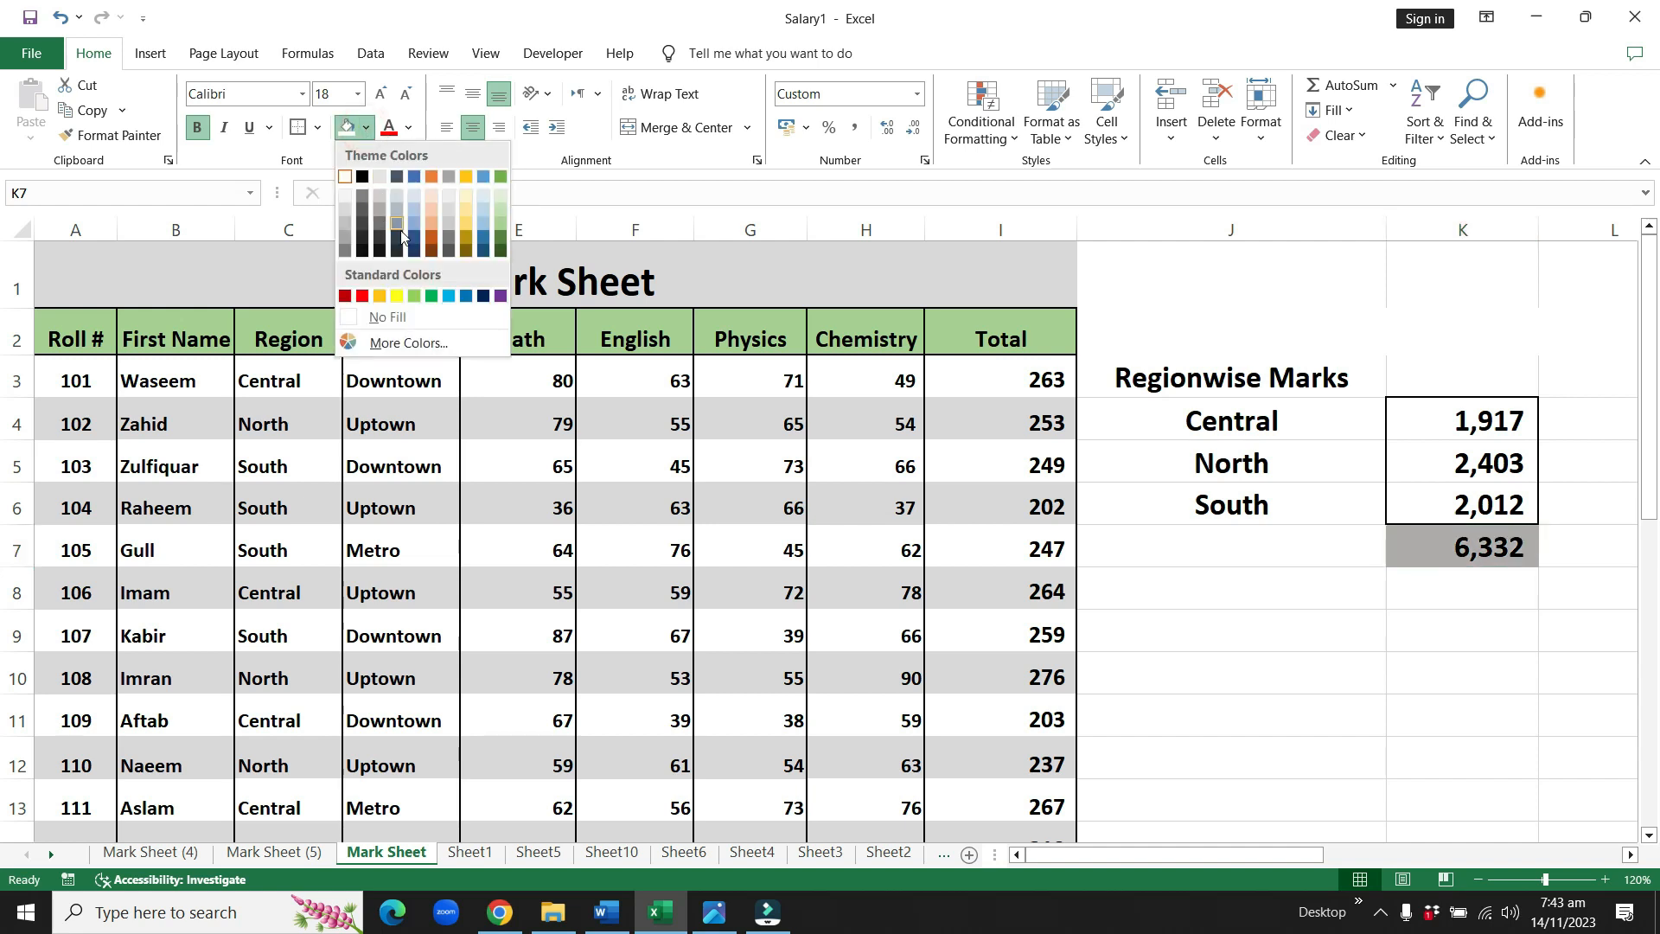
click(467, 222)
click(1373, 668)
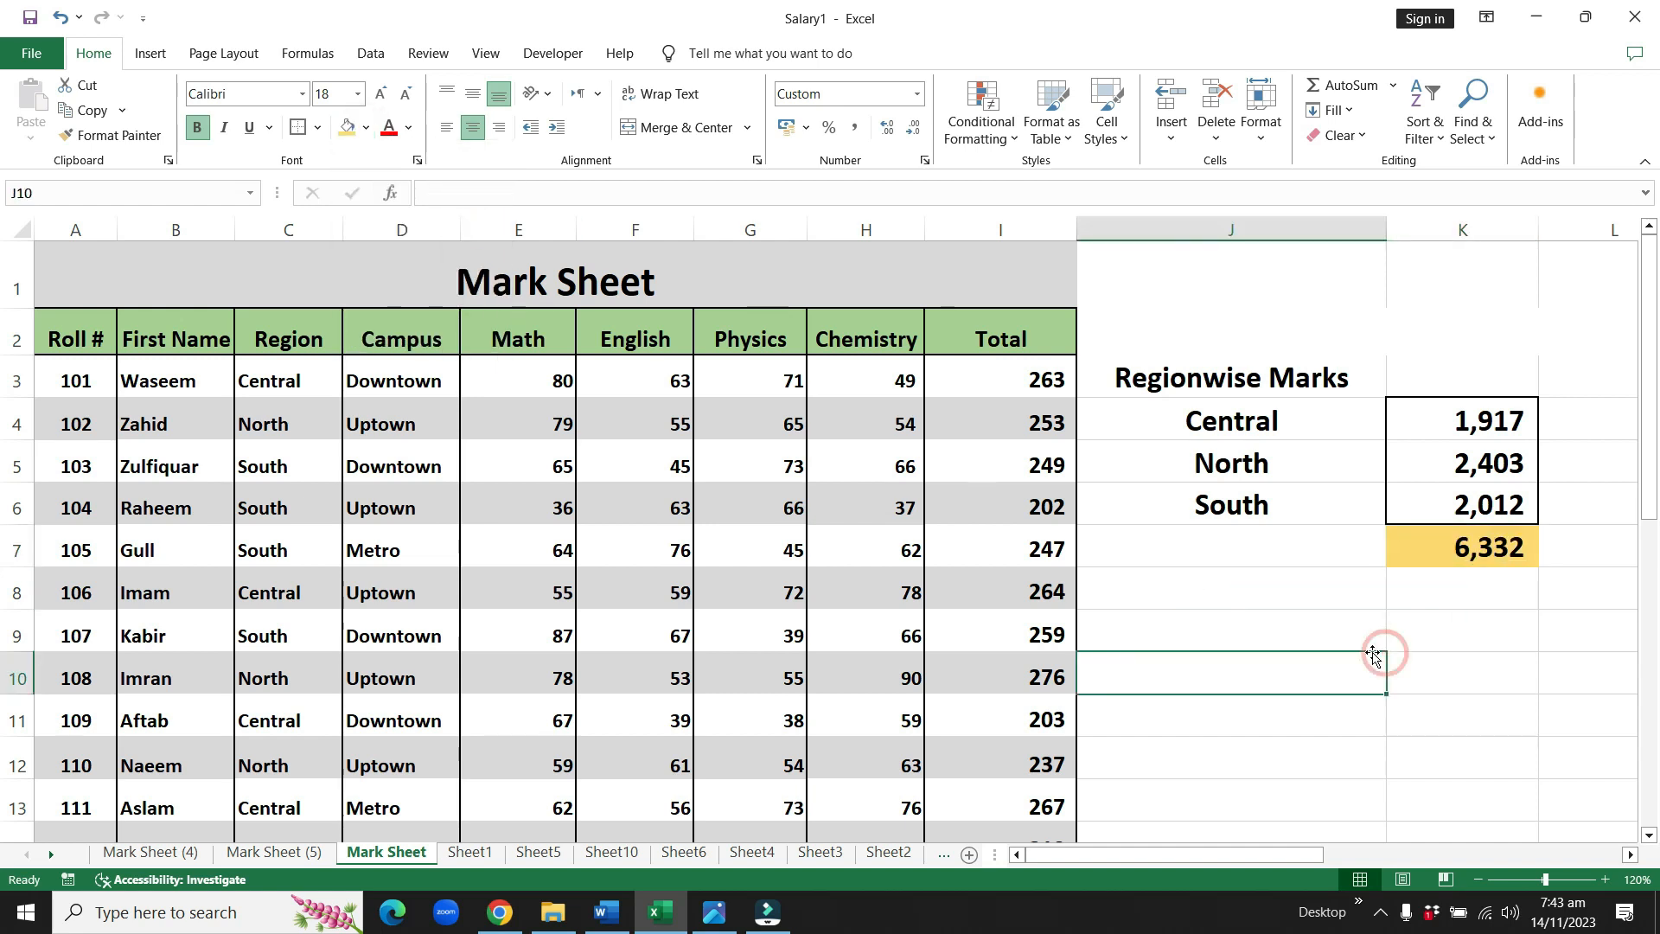
Compare the region totals in K4:K6 with the overall marks total beneath the Total column in I29
drag(1452, 421, 1453, 496)
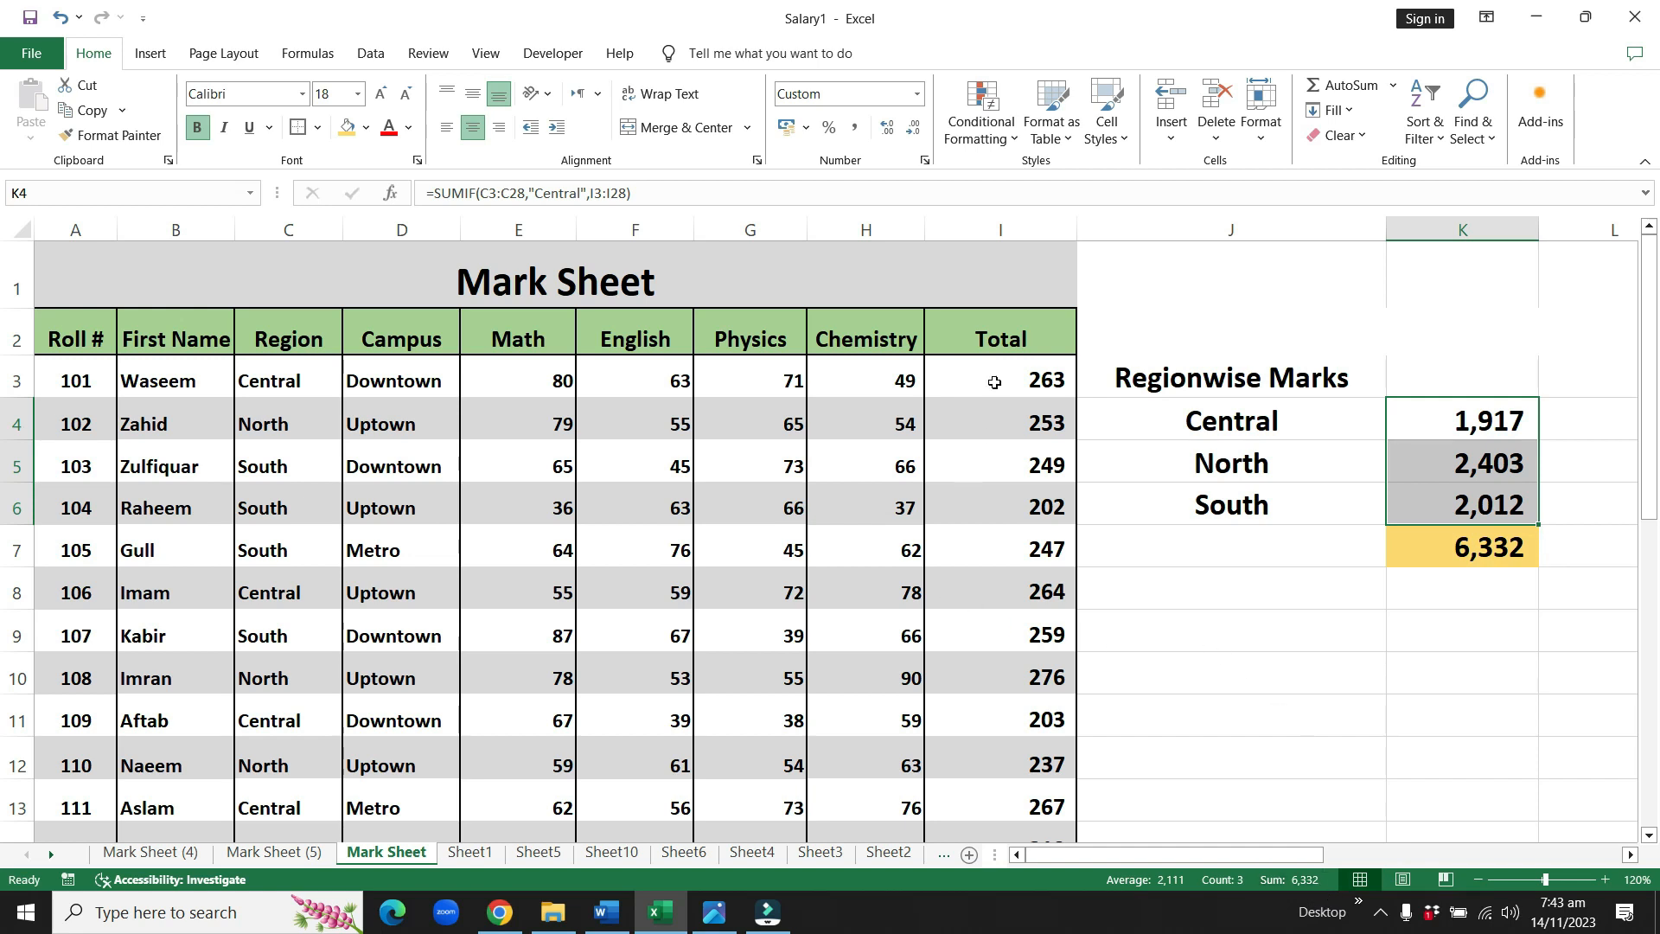
scroll(1123, 585, down, 4)
scroll(1123, 586, down, 5)
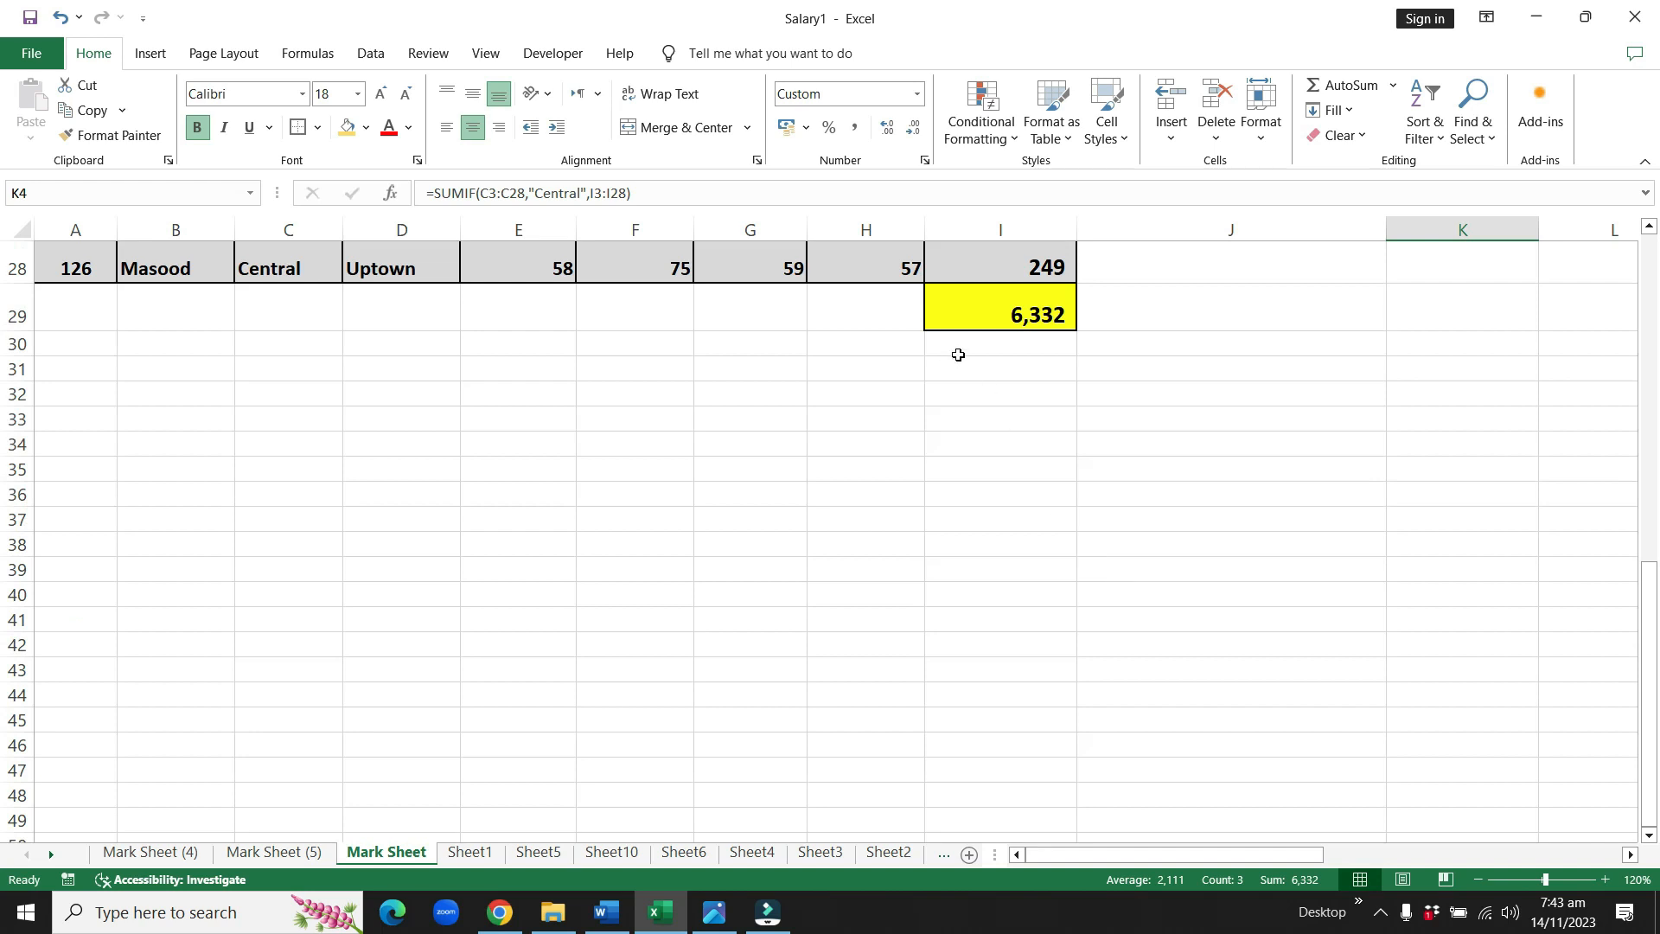
scroll(1140, 421, up, 4)
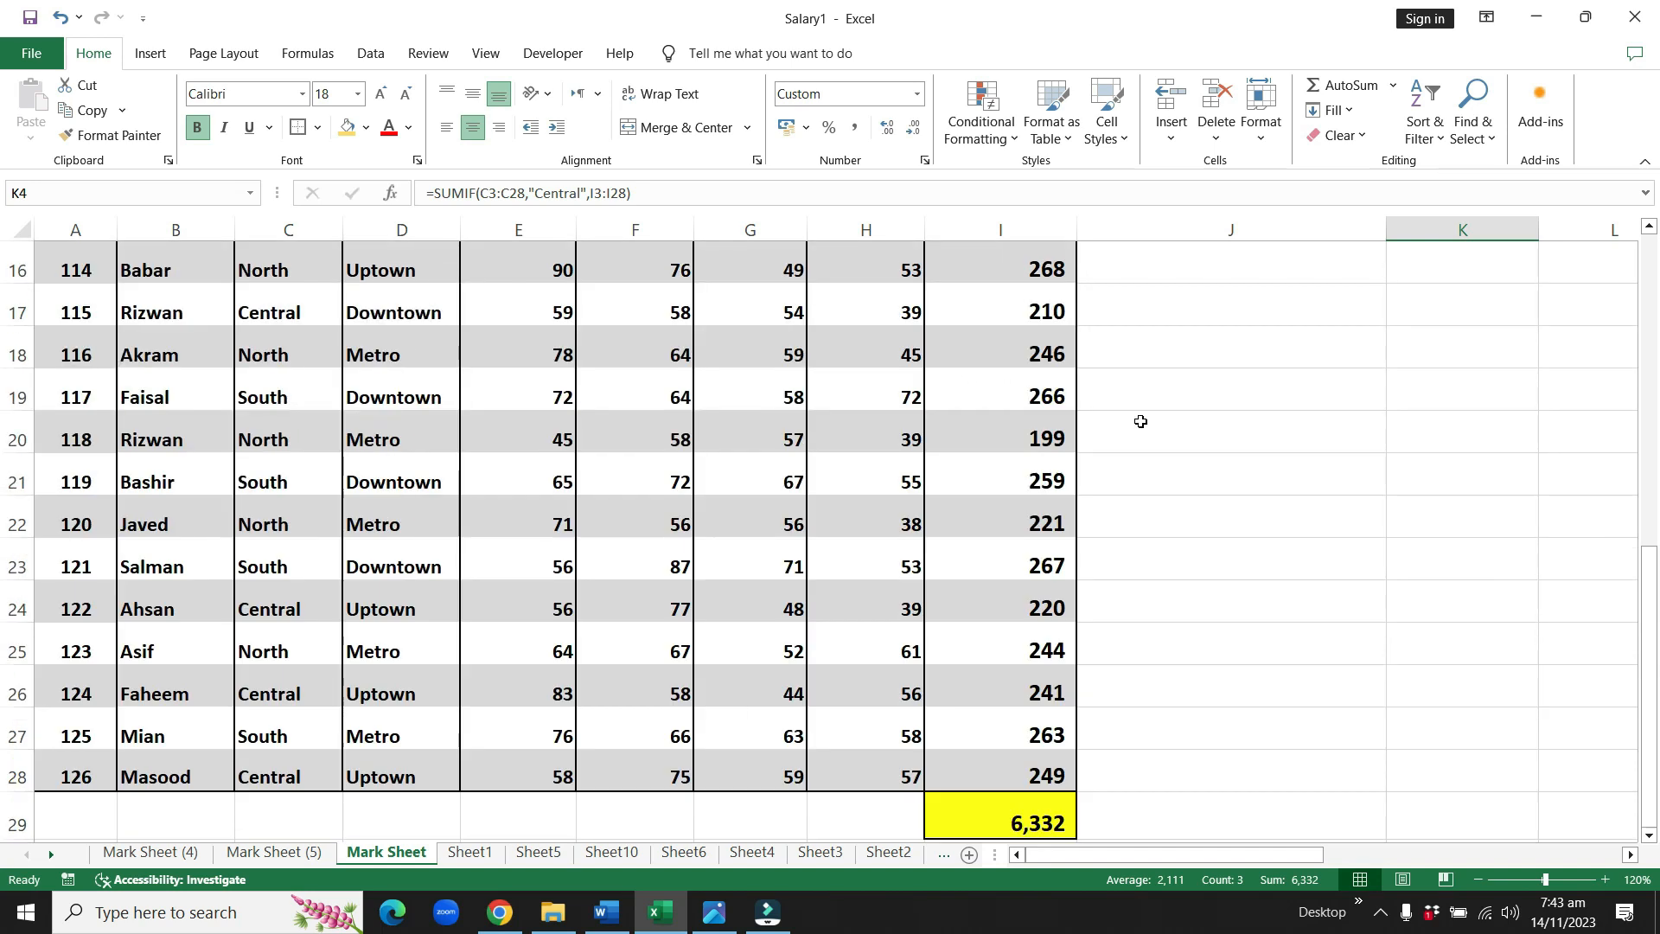
scroll(1140, 421, up, 5)
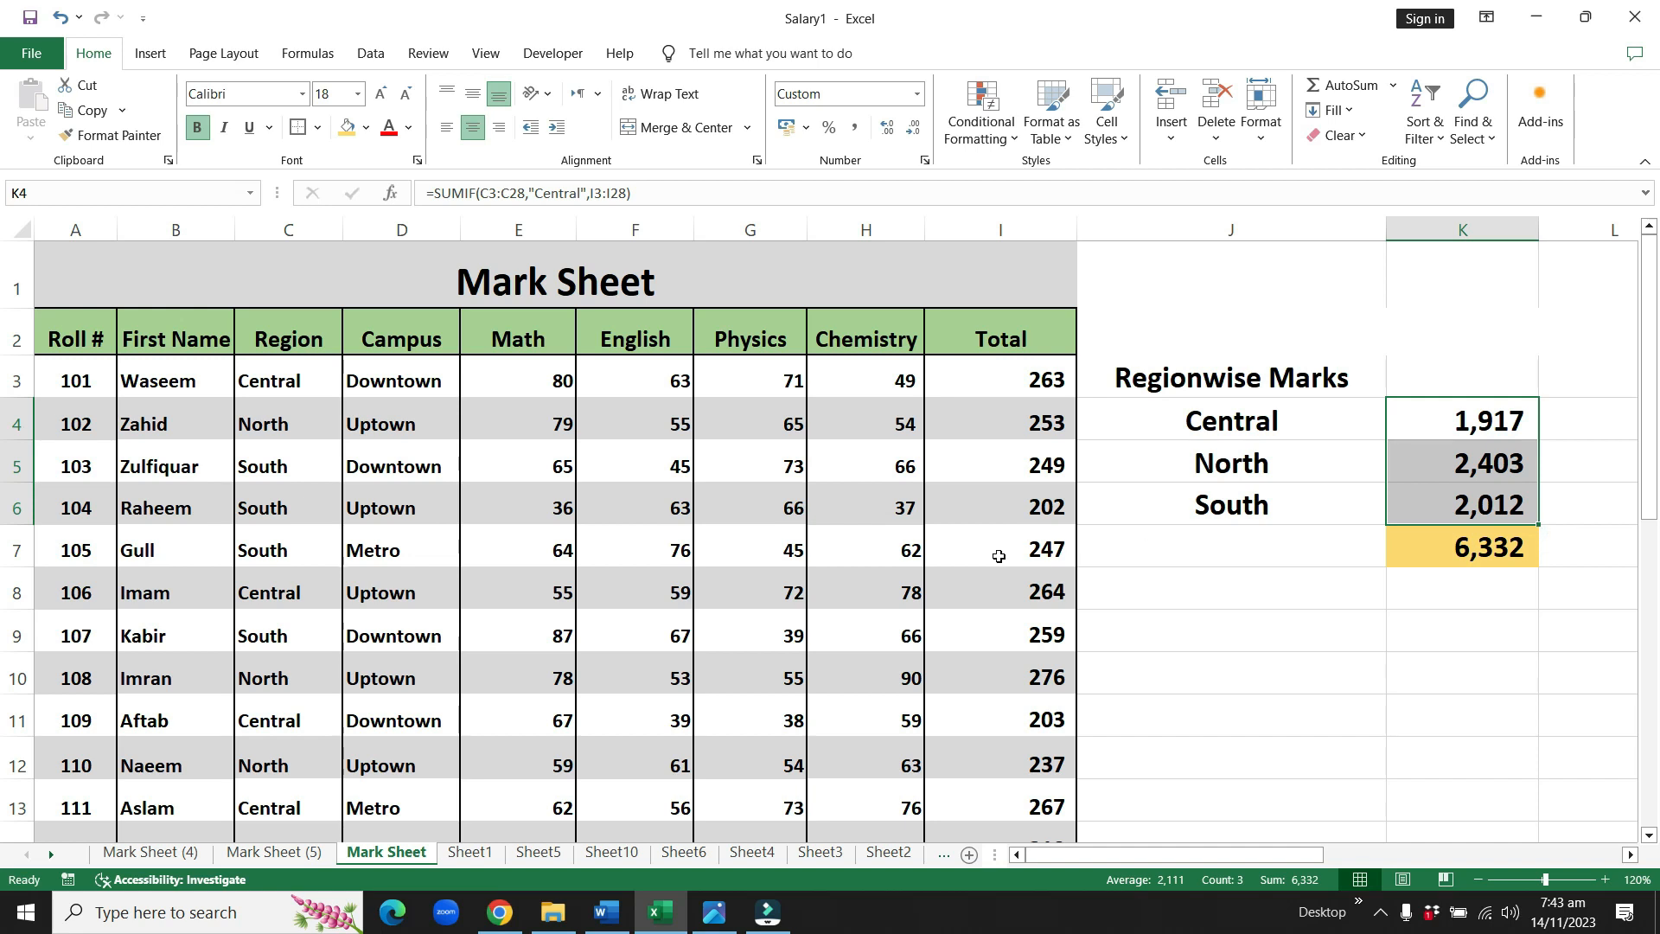
Review the Central, North and South labels and their SUMIF totals in J4:K6
drag(1425, 417, 1431, 507)
click(1442, 416)
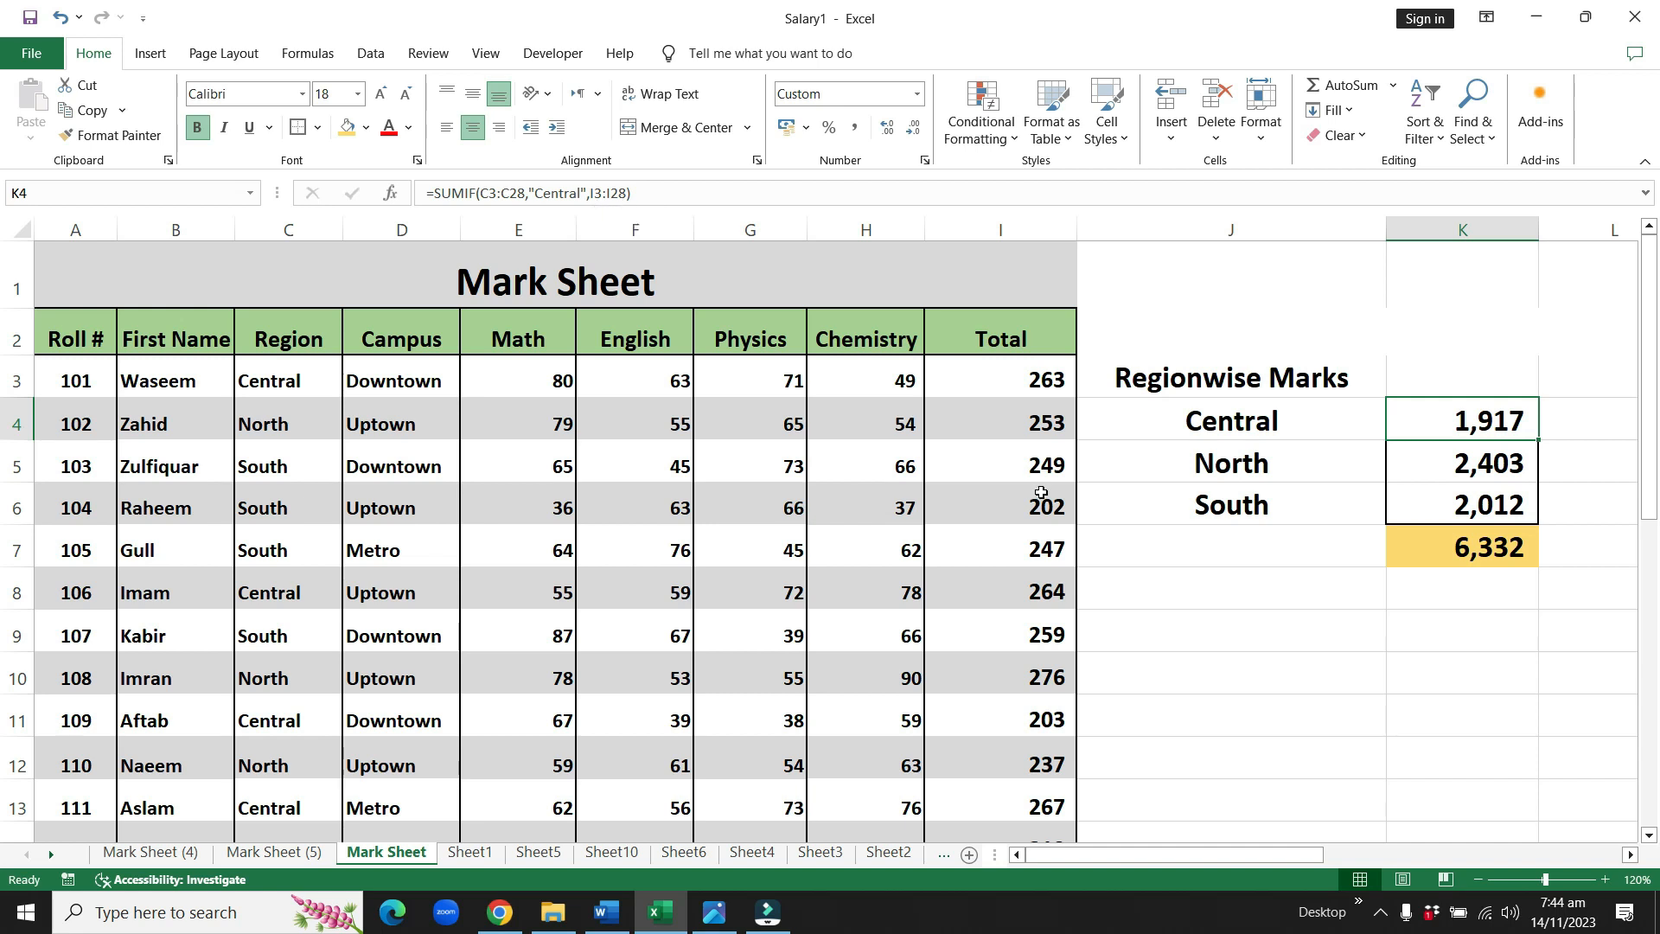
click(1511, 720)
click(1442, 423)
click(1459, 421)
click(1248, 466)
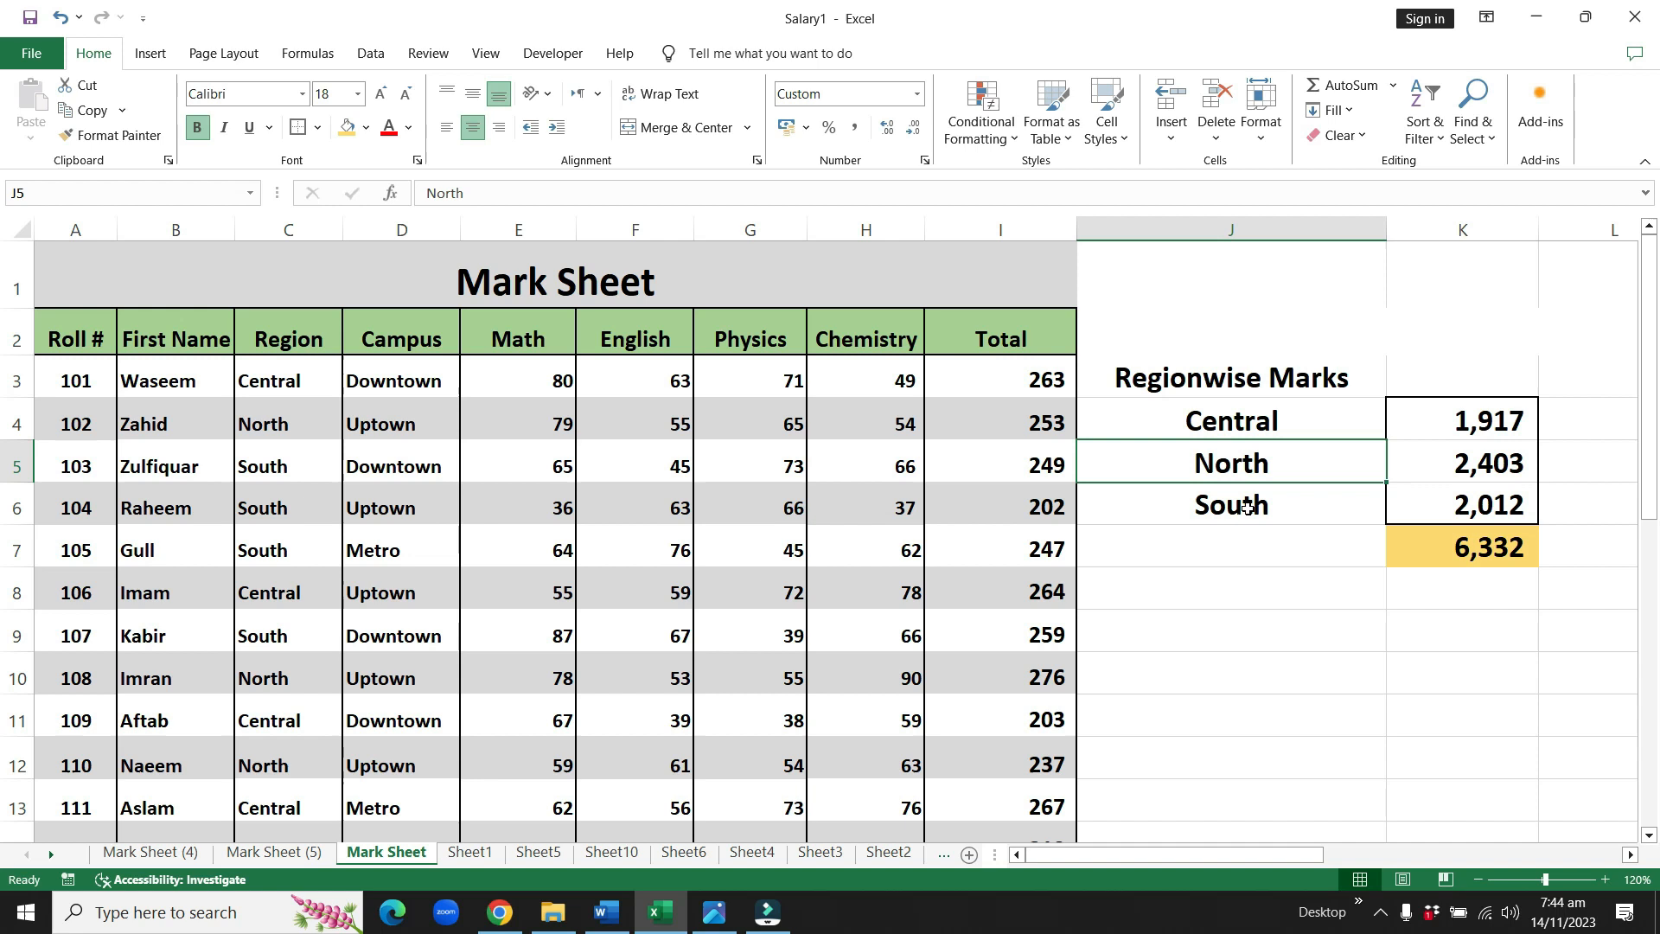
click(1281, 509)
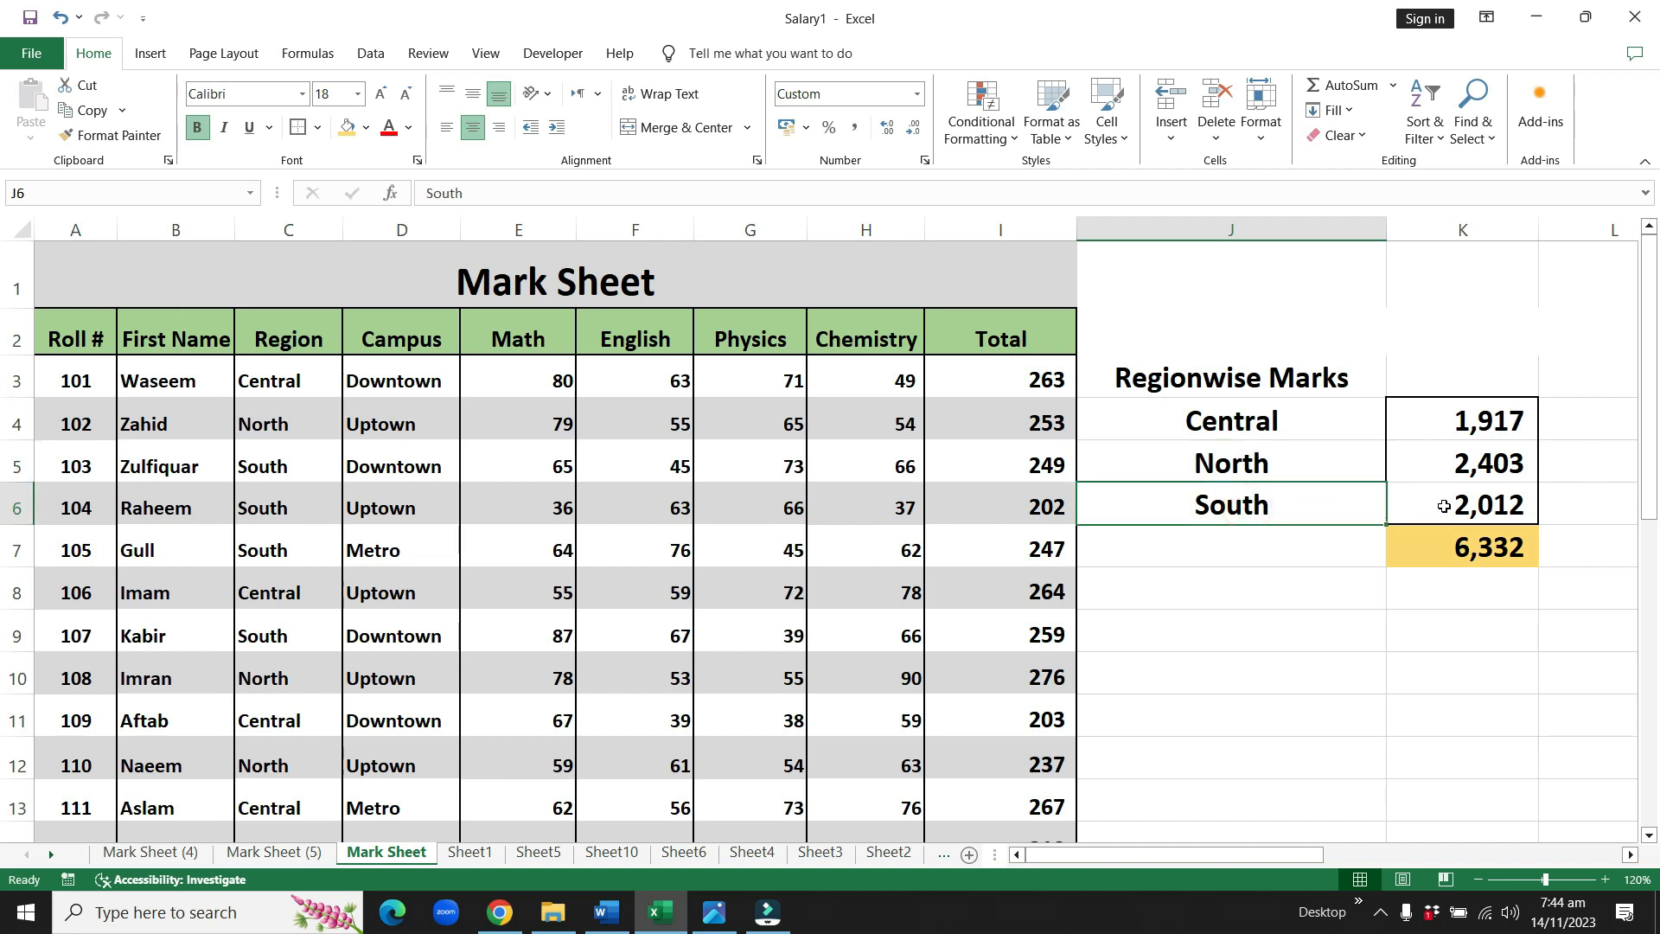
click(1427, 758)
Highlight the North region's total in K5 with a light orange fill
click(1449, 465)
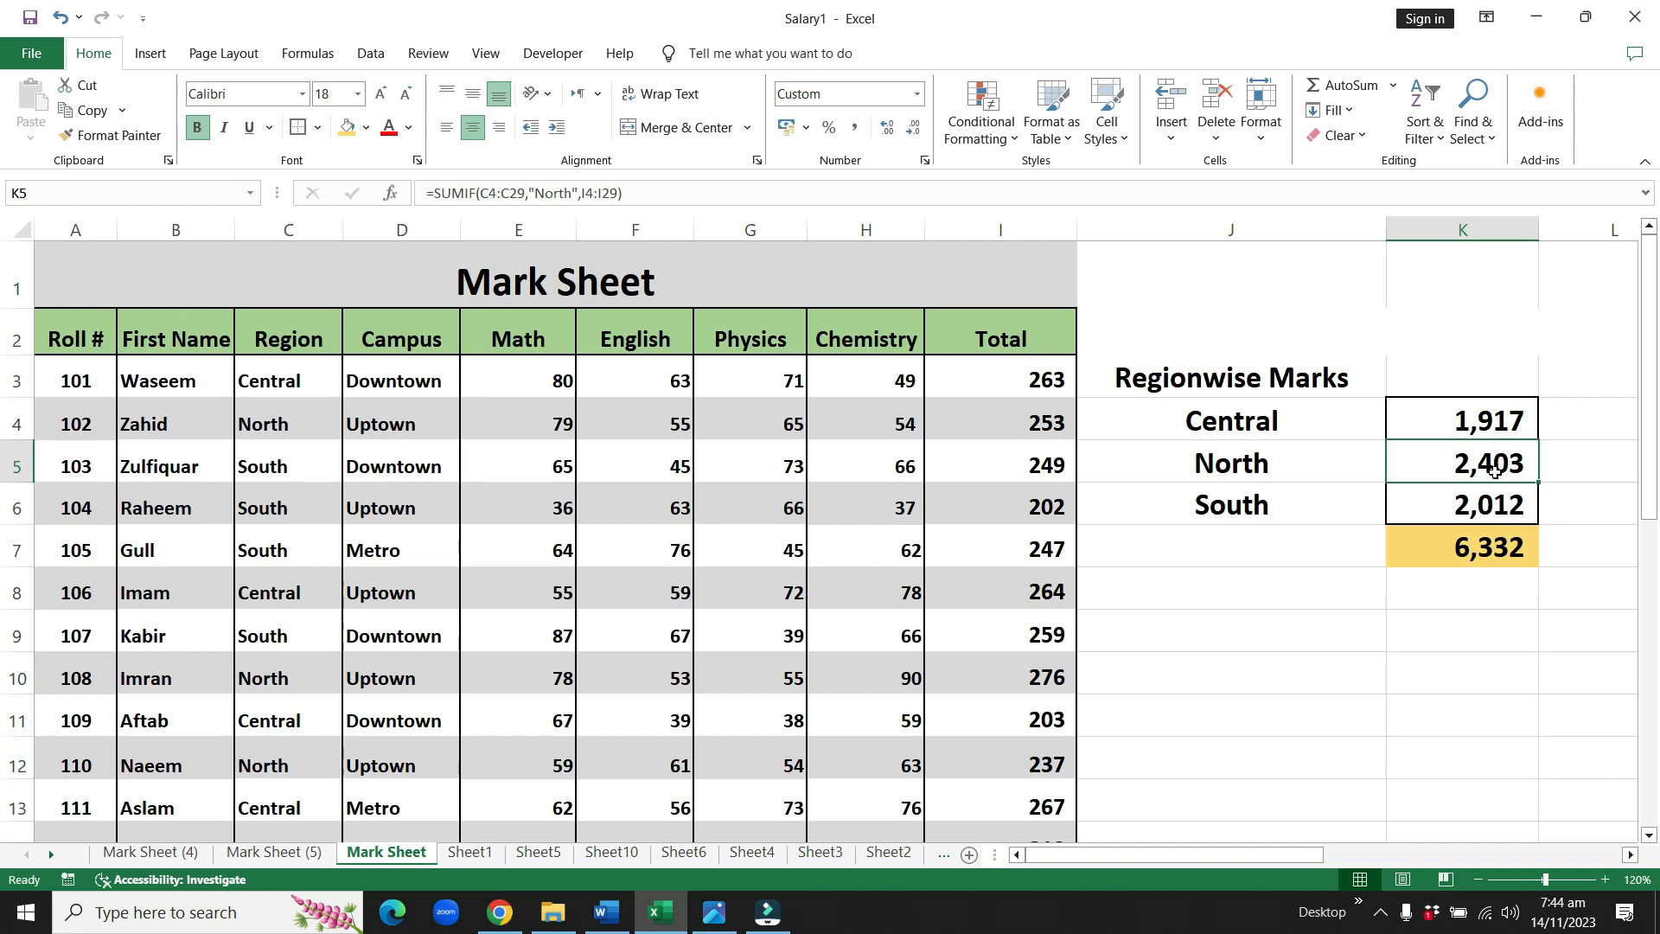
click(367, 128)
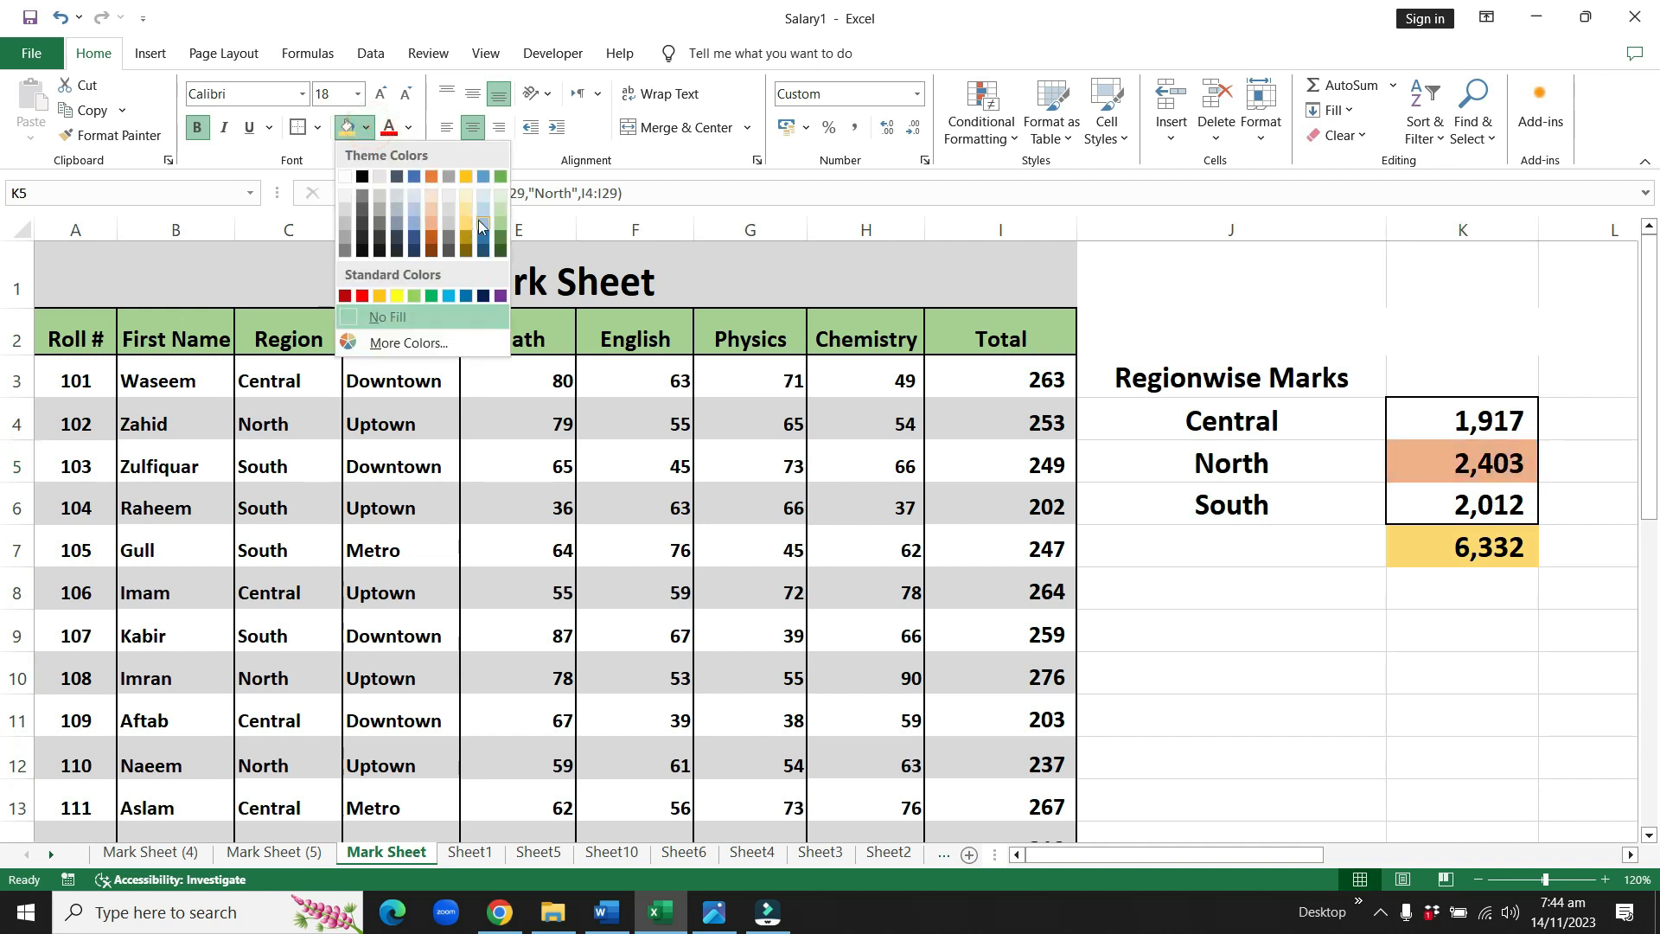
click(438, 216)
click(1466, 662)
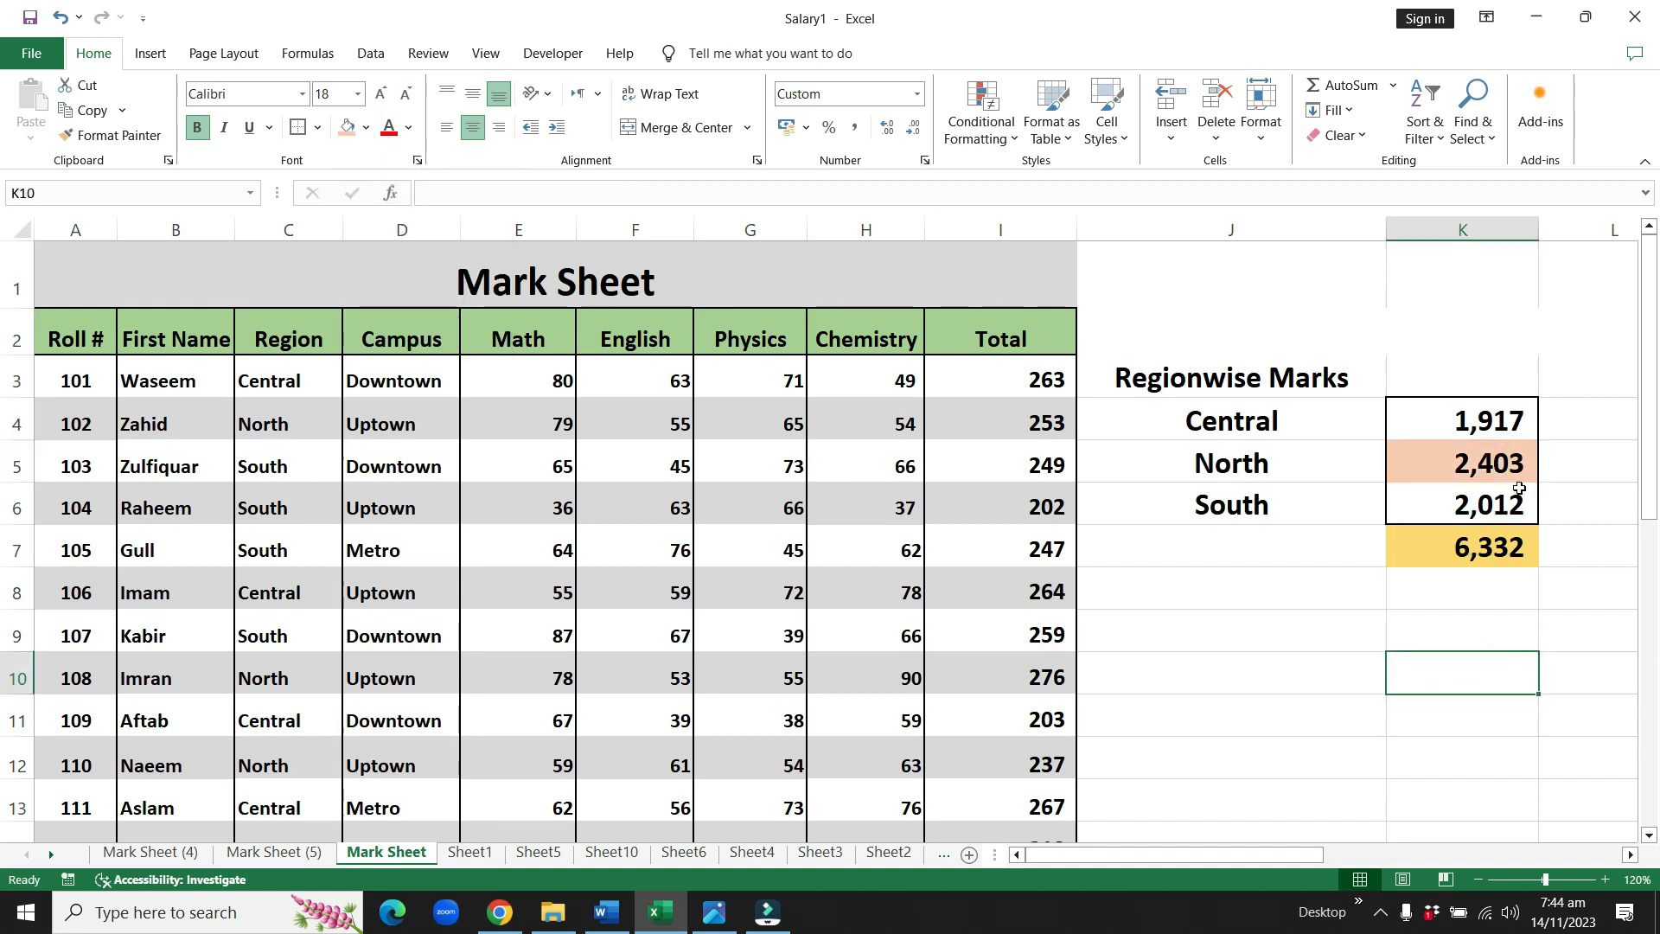
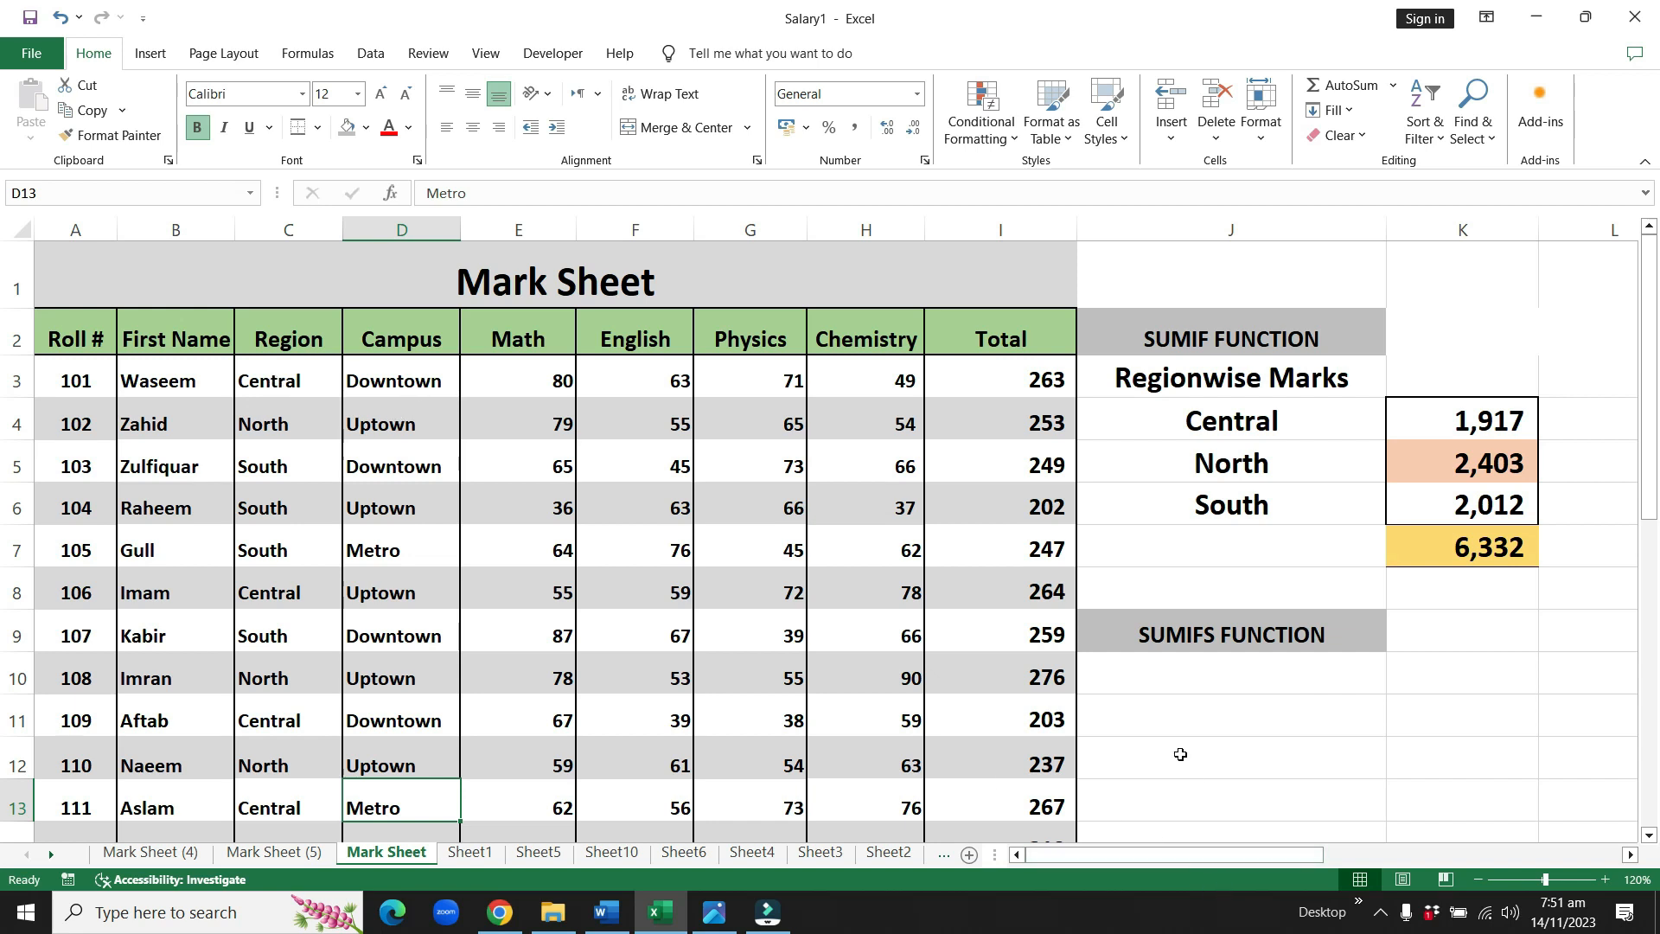
Start a SUMIFS formula in K10 under the SUMIFS FUNCTION heading, with the Total marks I3:I28 as sum range
click(1452, 679)
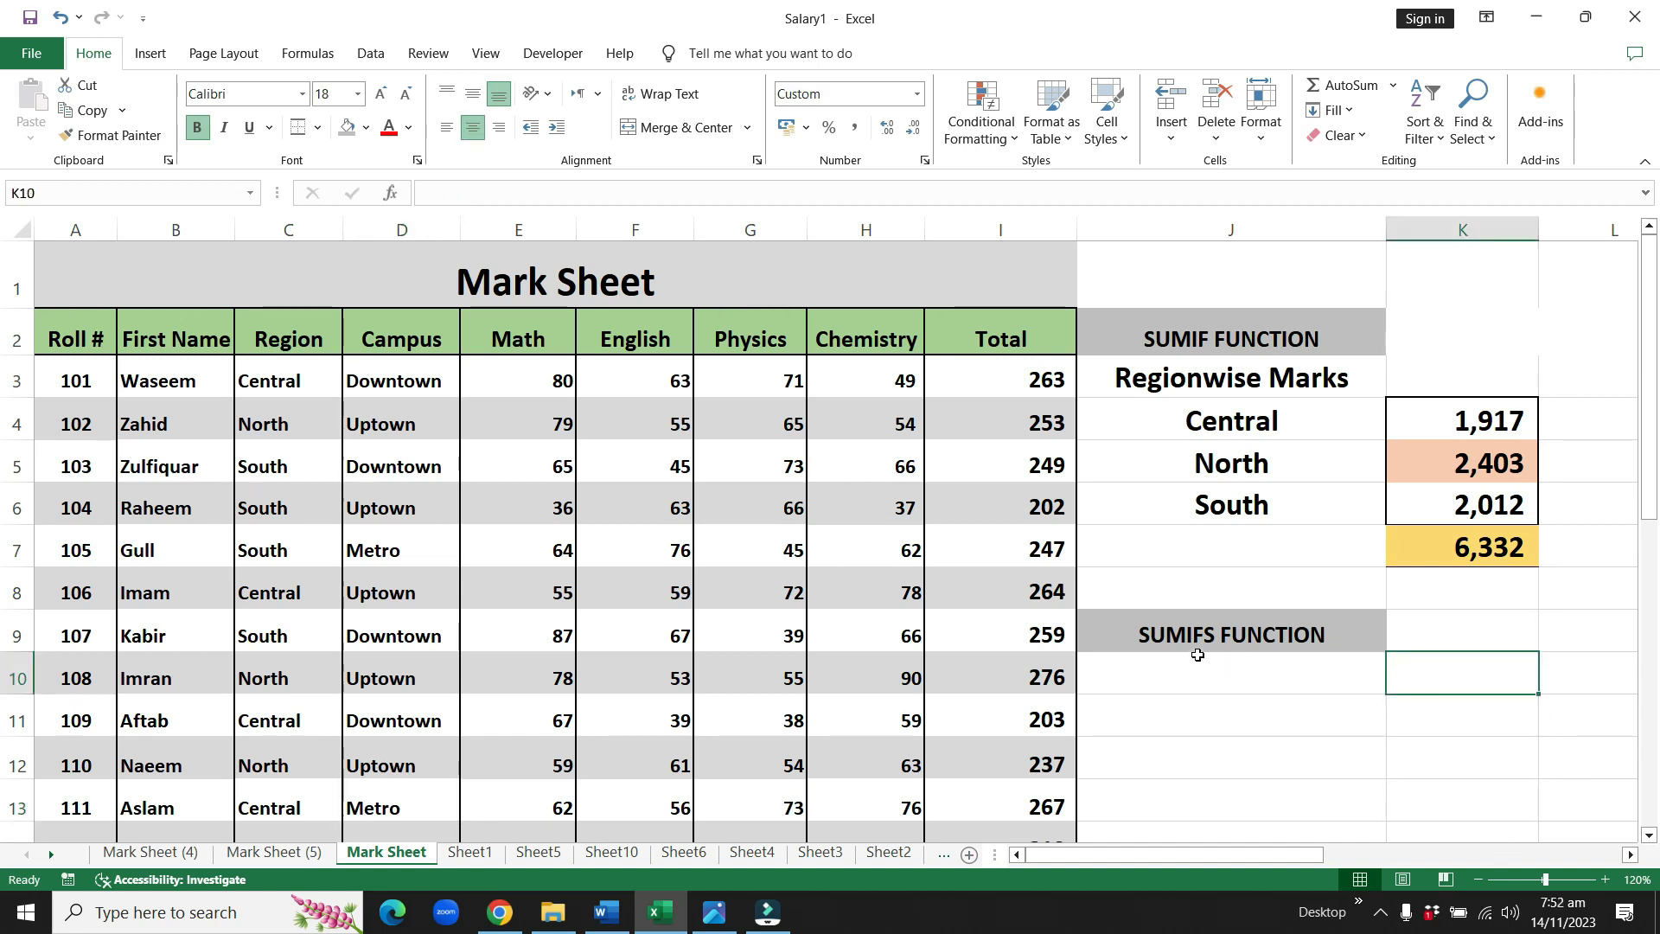
click(1437, 676)
text(=)
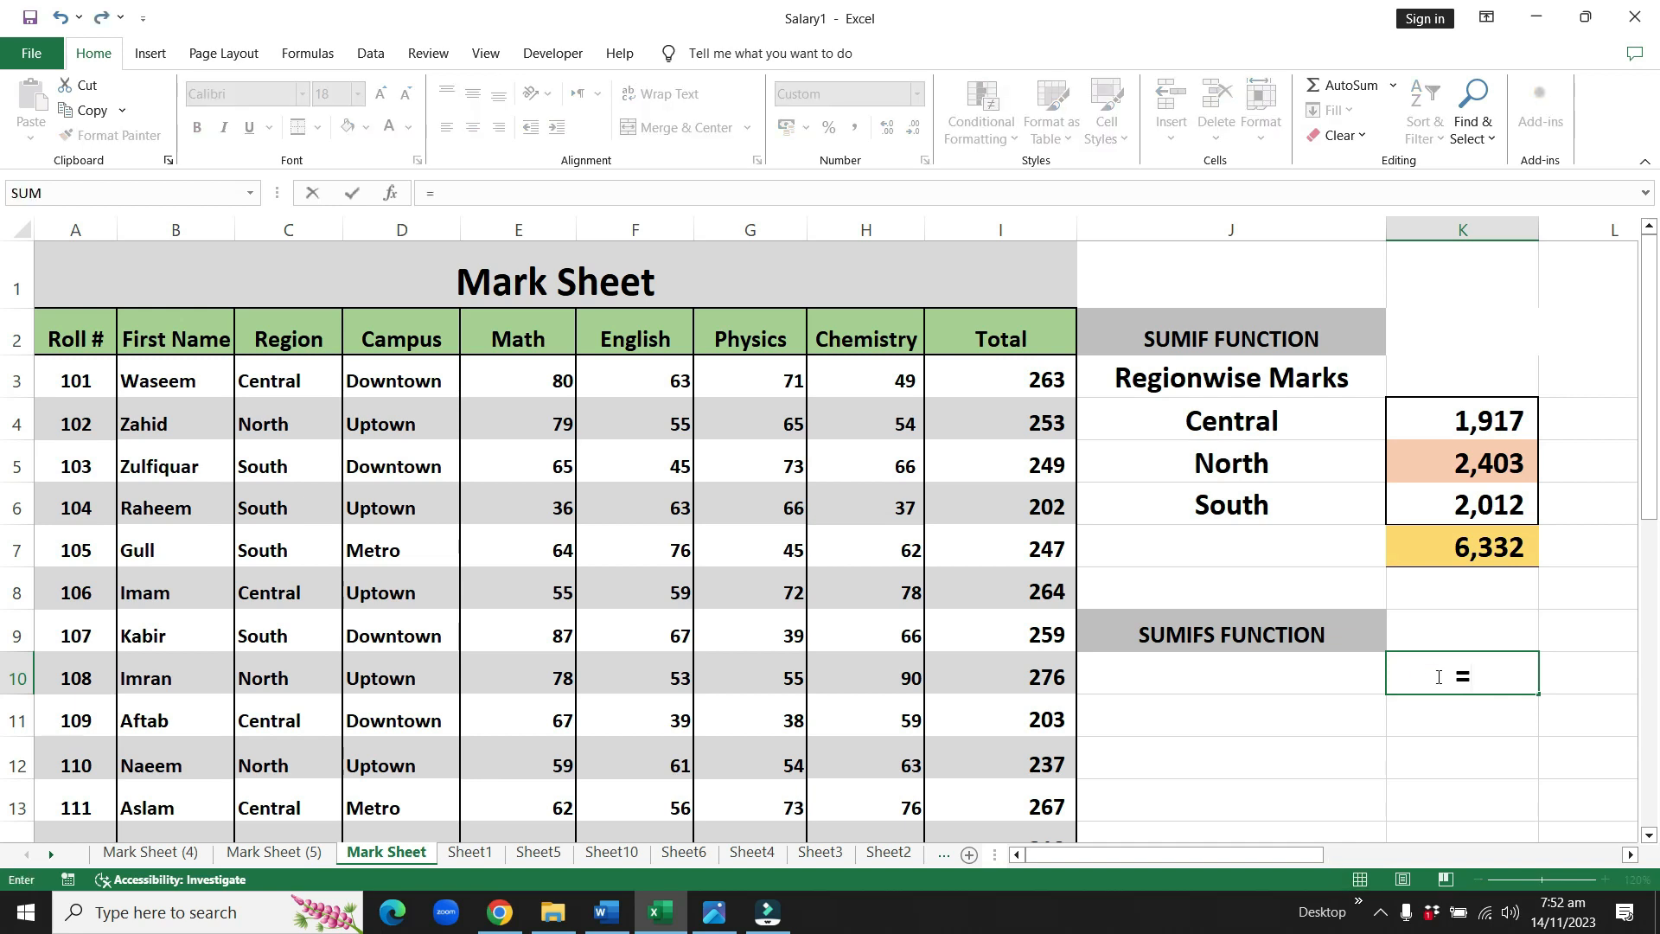
text(SUM)
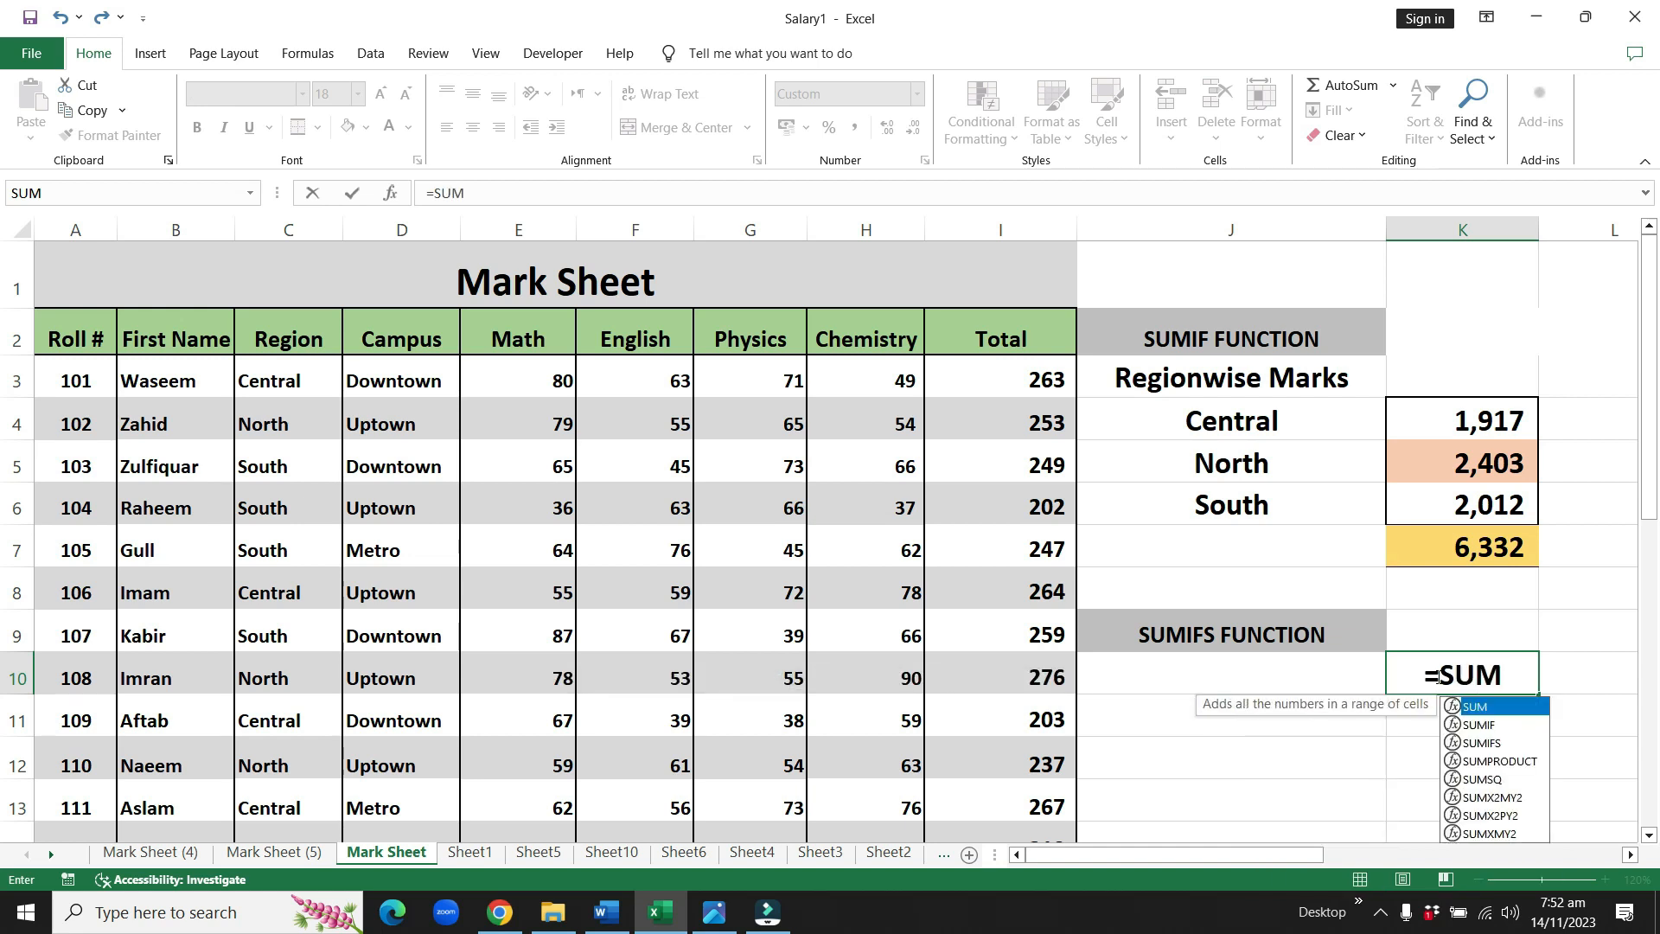
text(IFS)
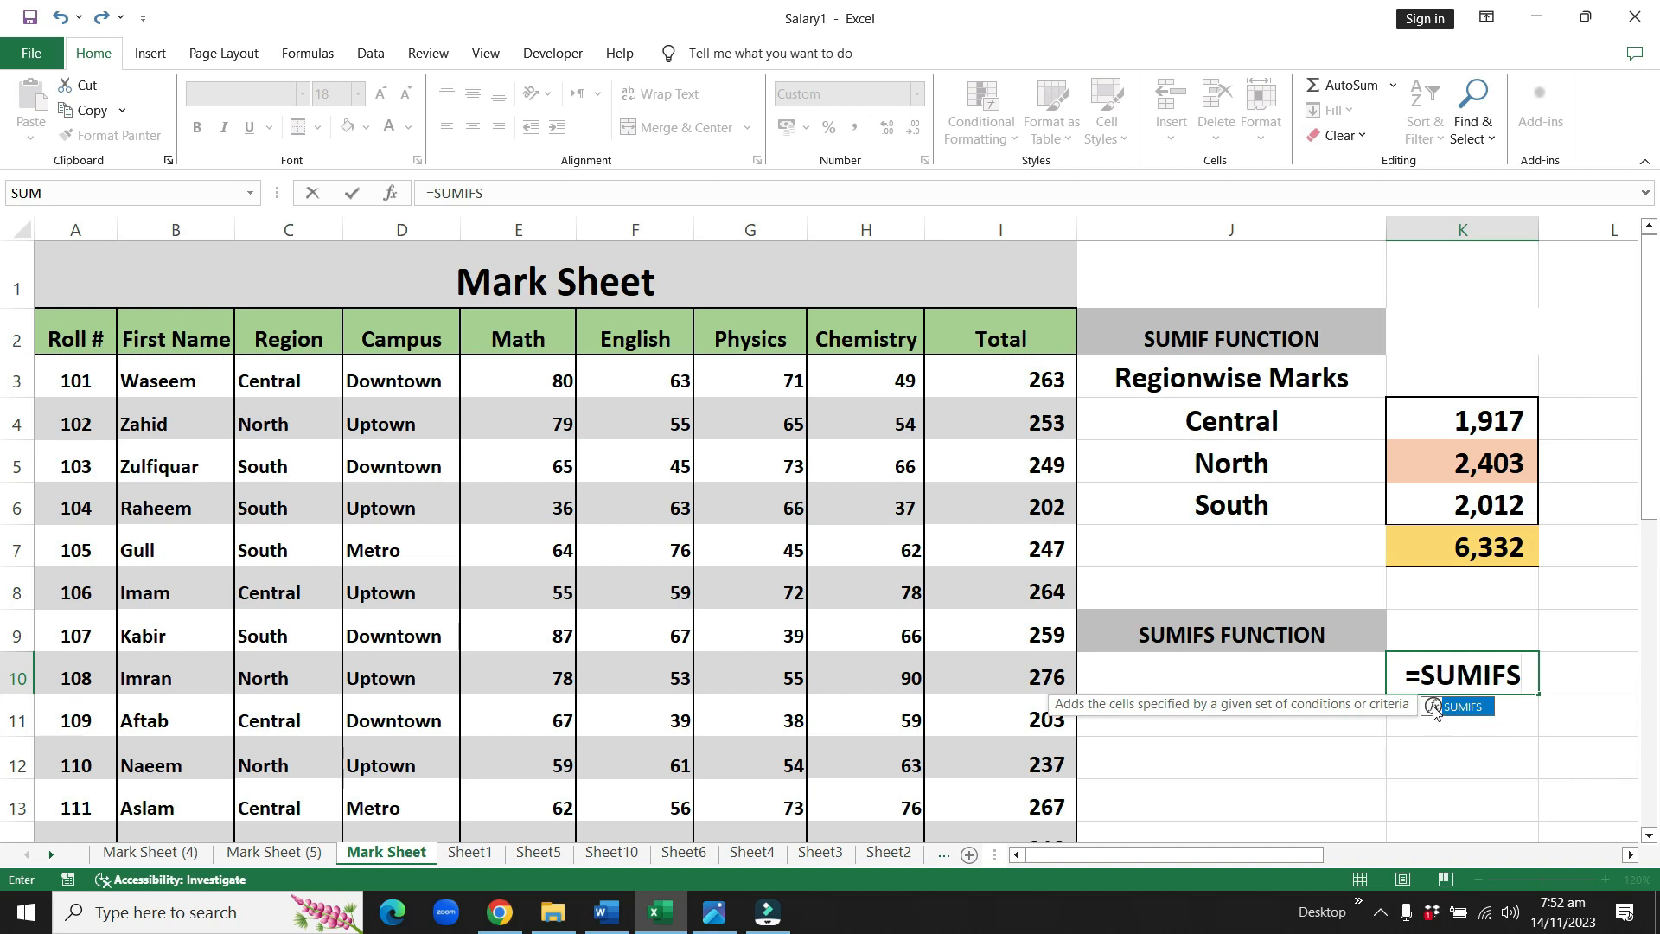
double_click(1438, 708)
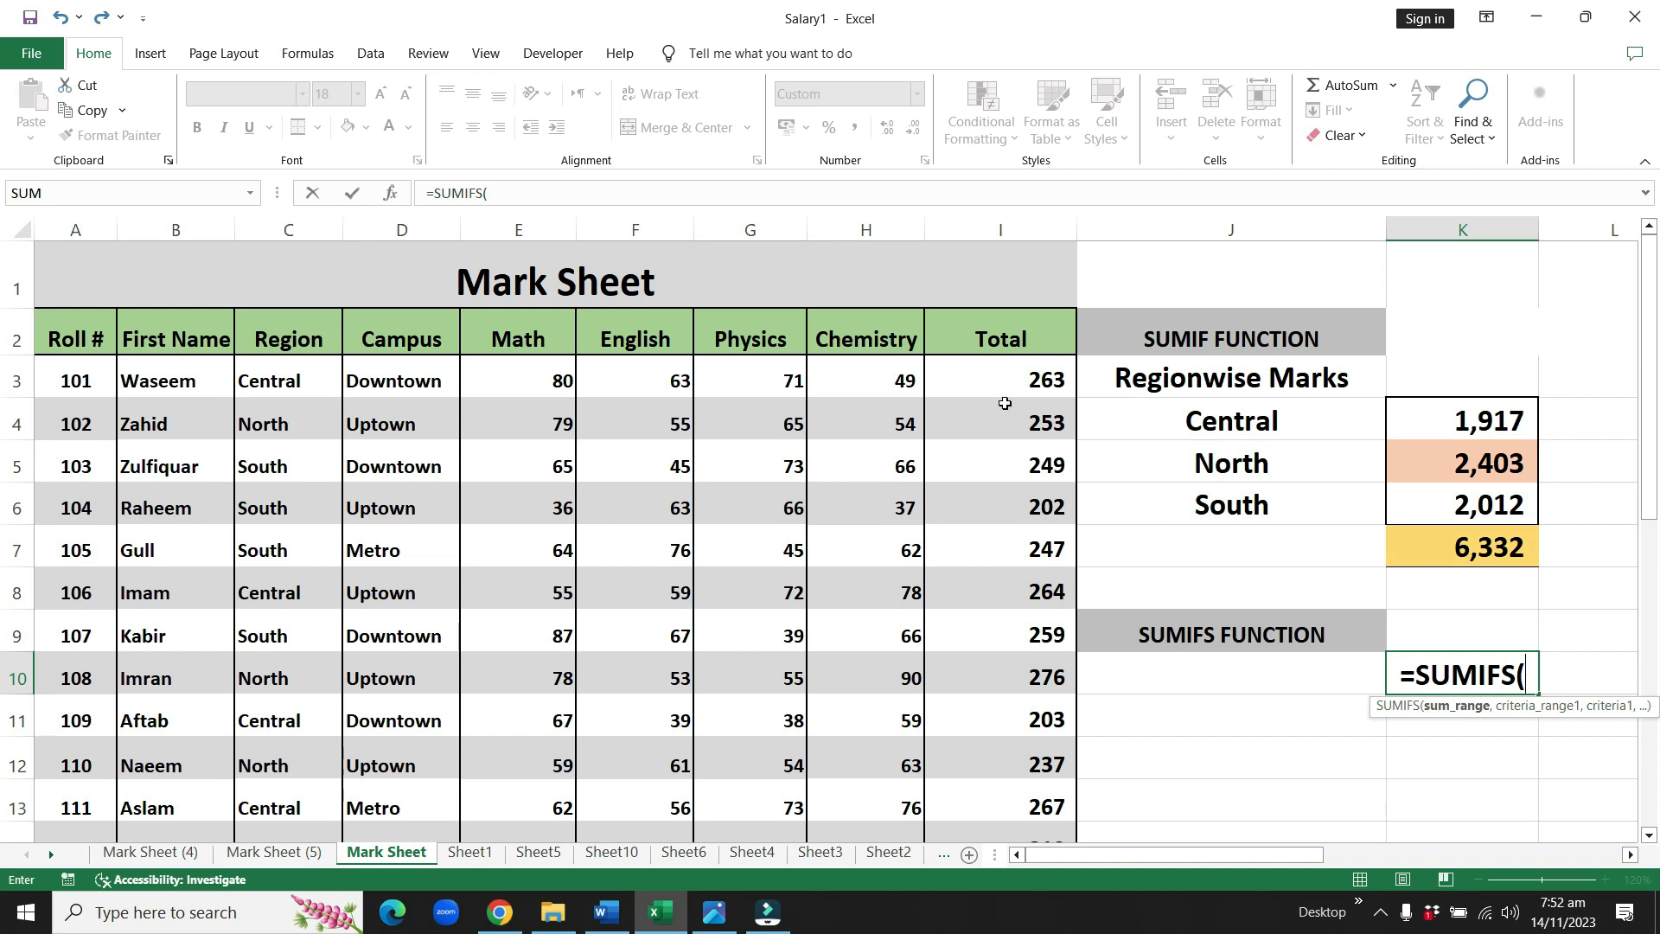
drag(1007, 382, 1033, 719)
text(,)
scroll(1409, 584, up, 5)
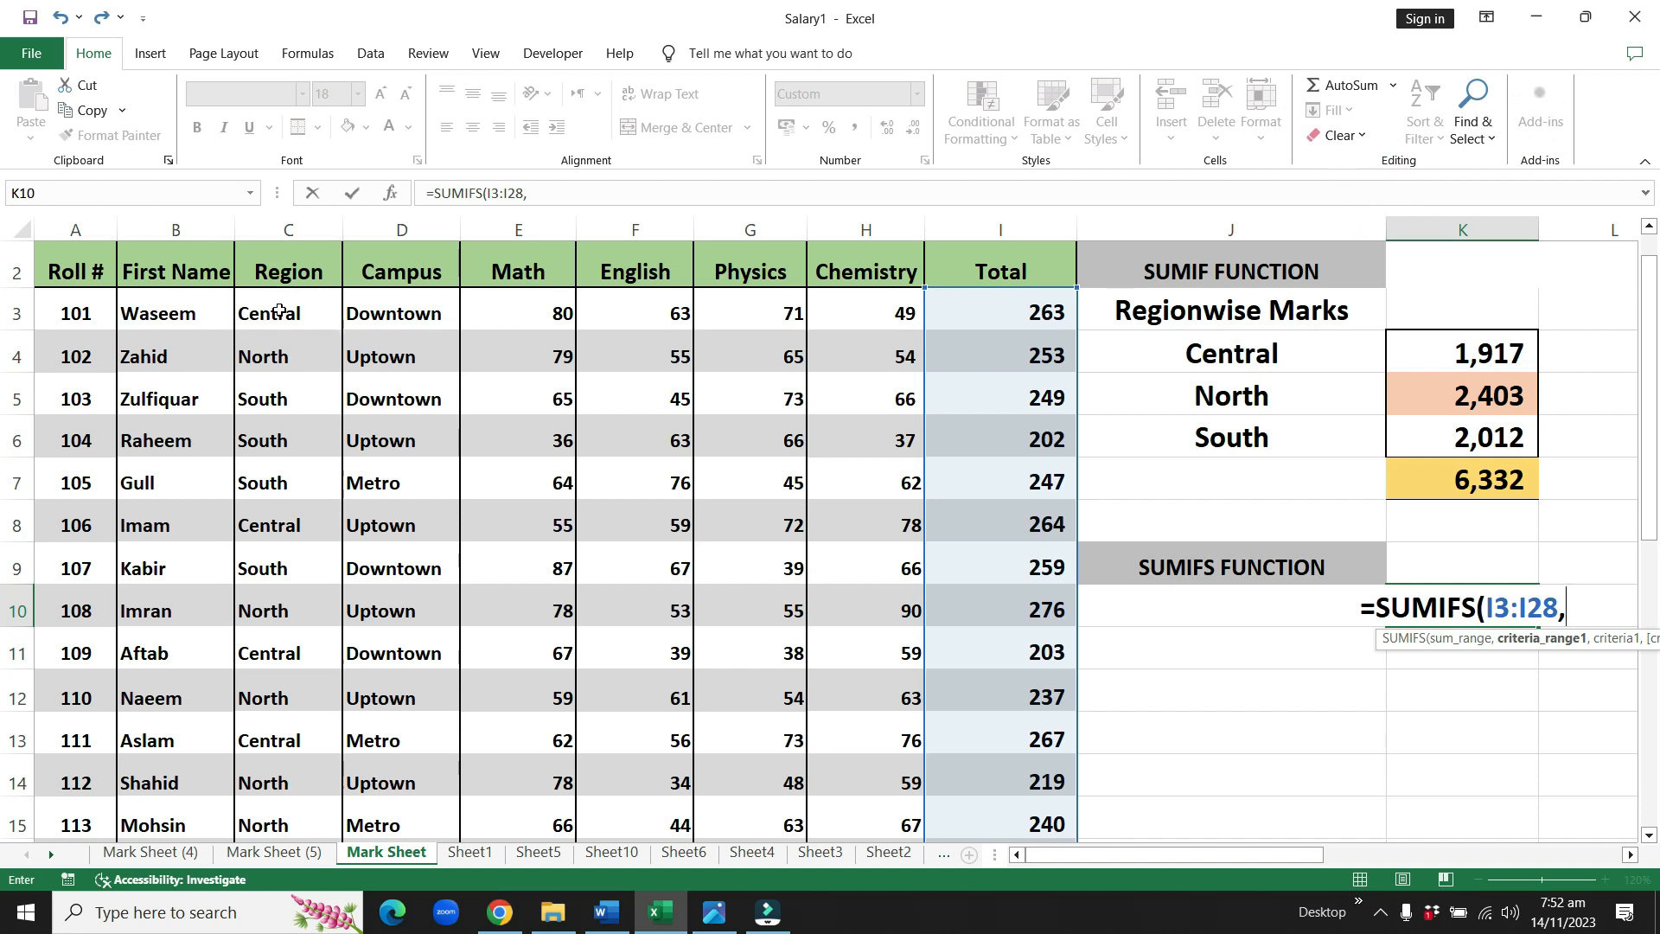
Add the Region column C3:C28 as the first criteria range of the SUMIFS formula, with "Central" as its criterion
drag(279, 311, 277, 736)
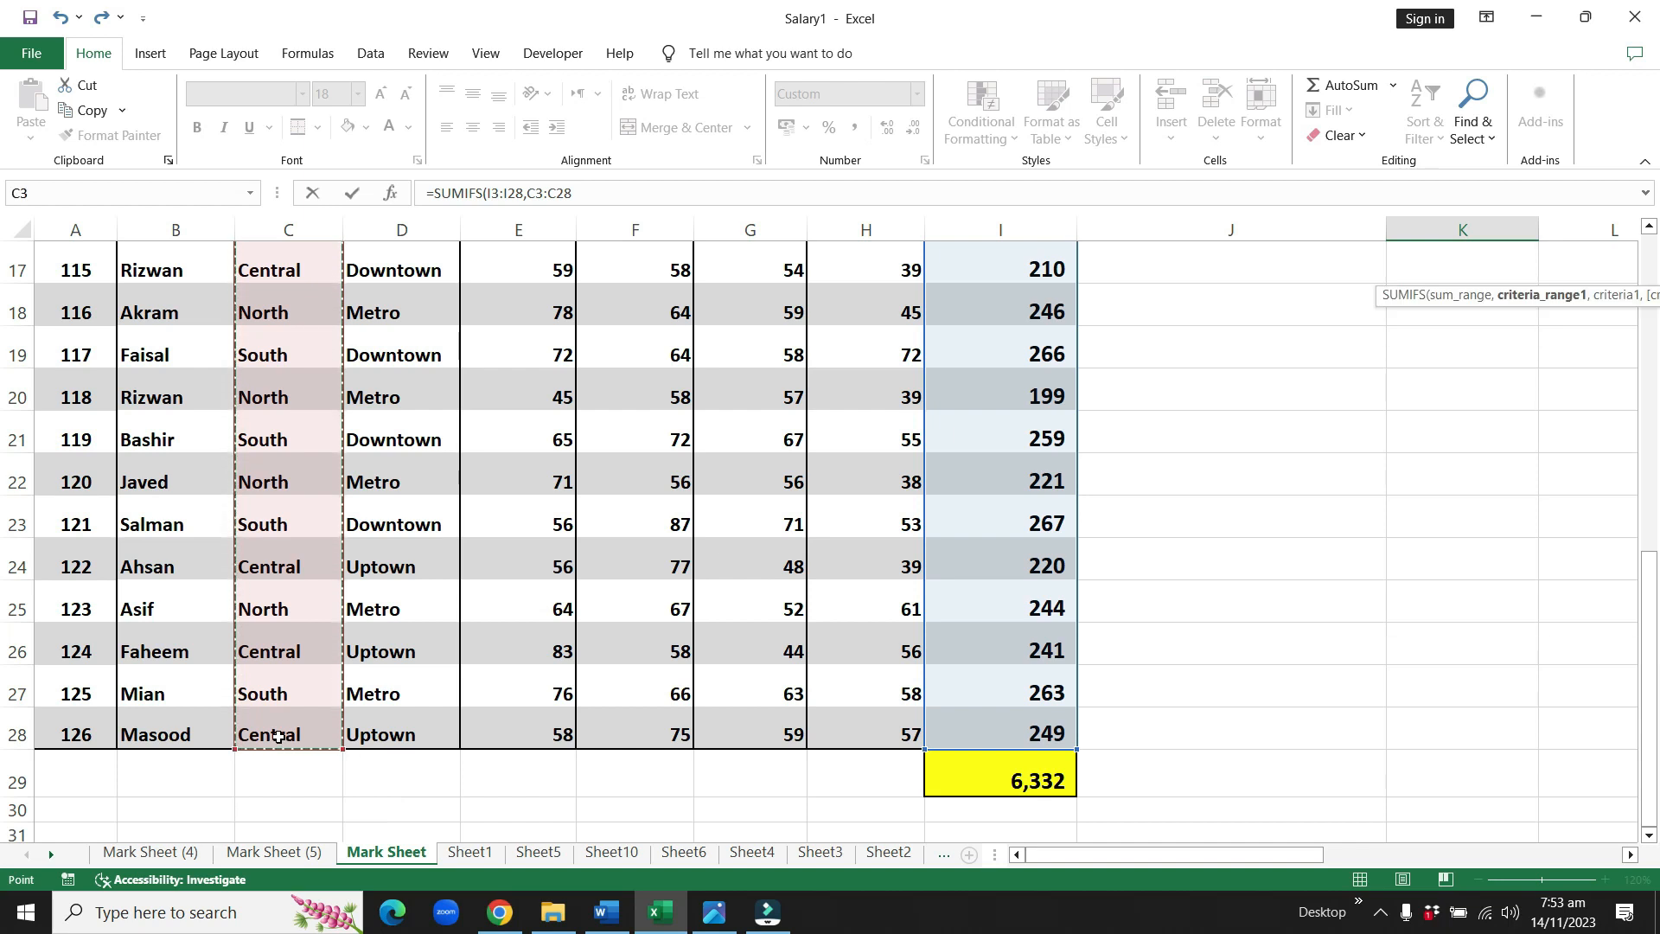
text(')
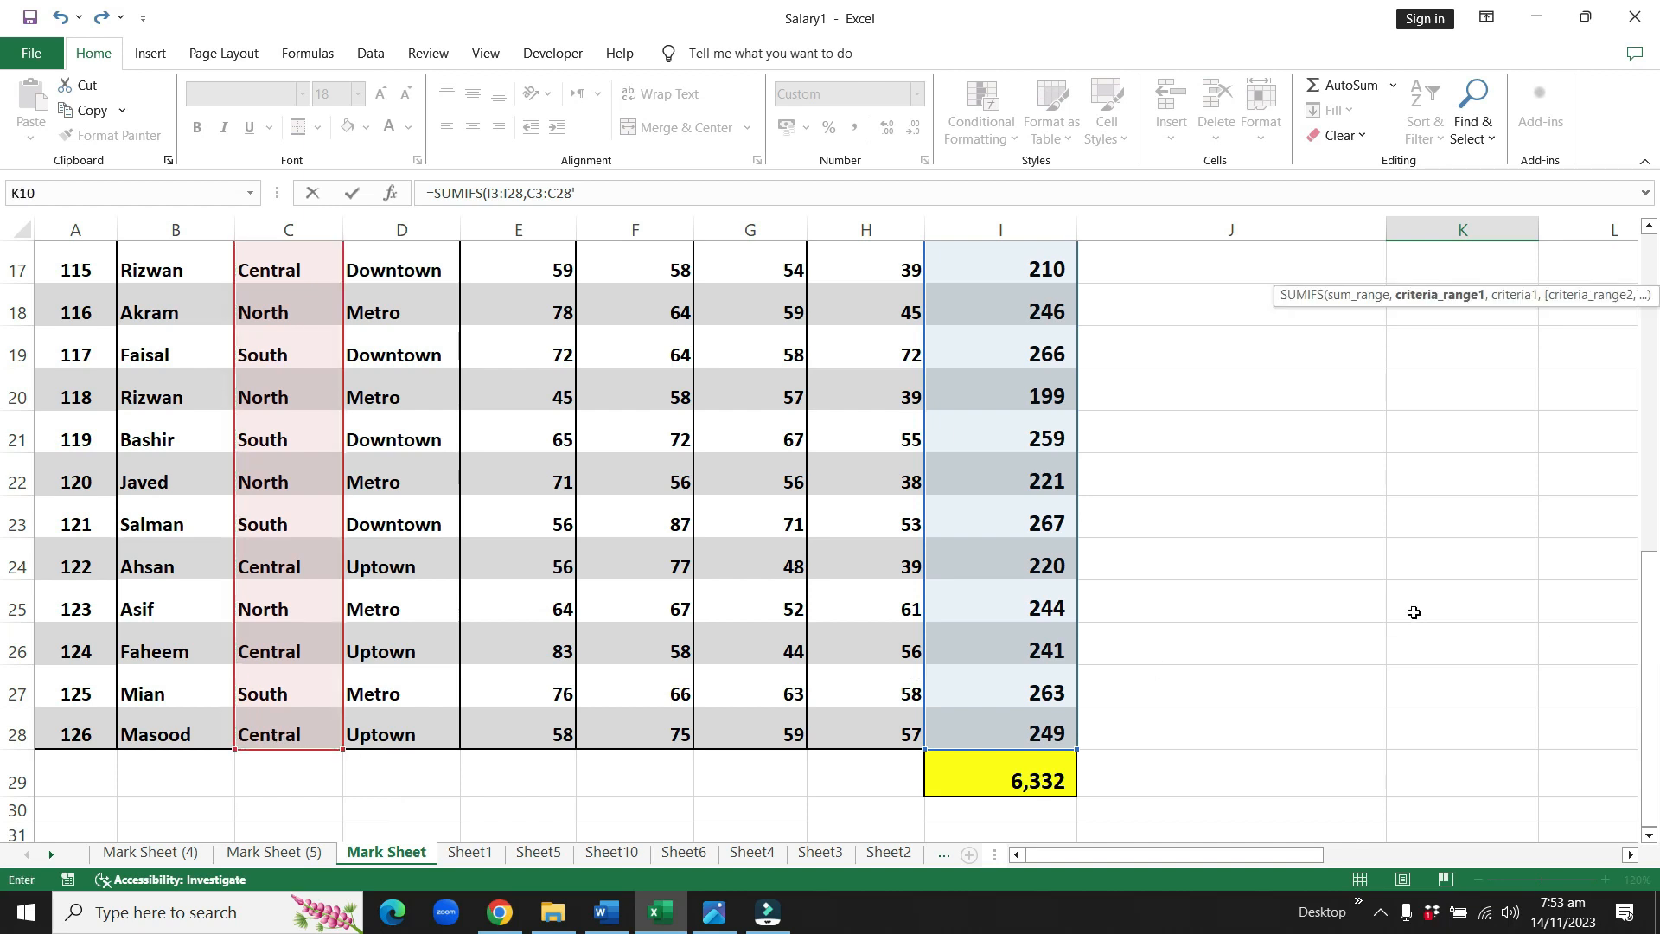
scroll(1412, 611, up, 5)
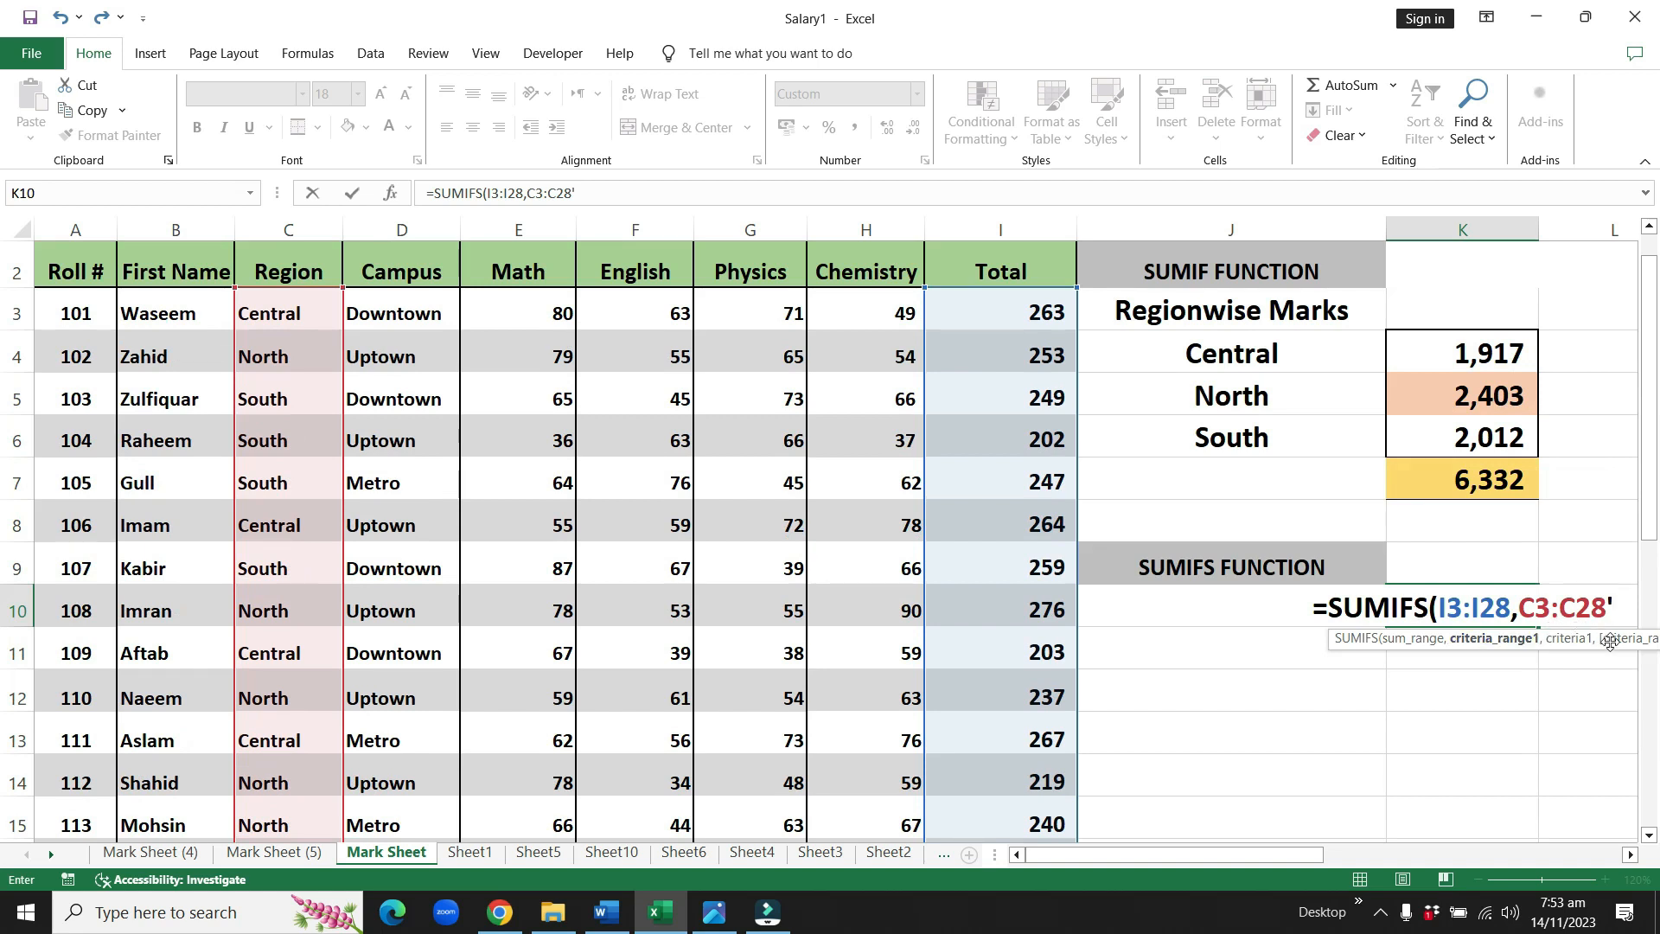
key(BackSpace)
text(,)
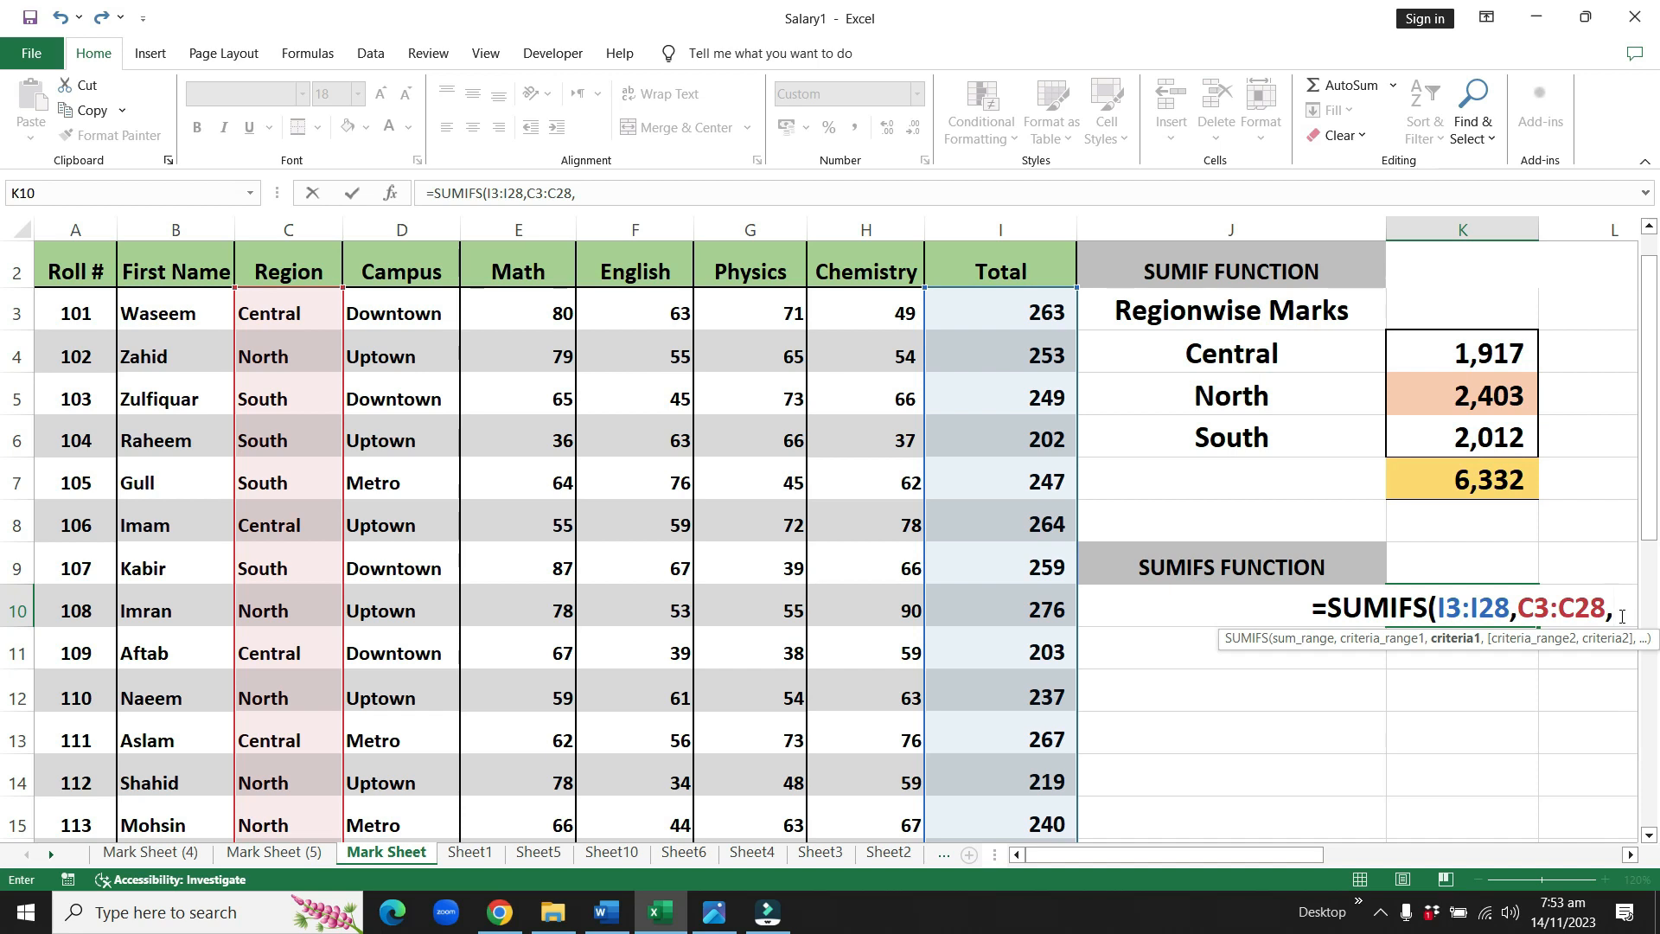
text(")
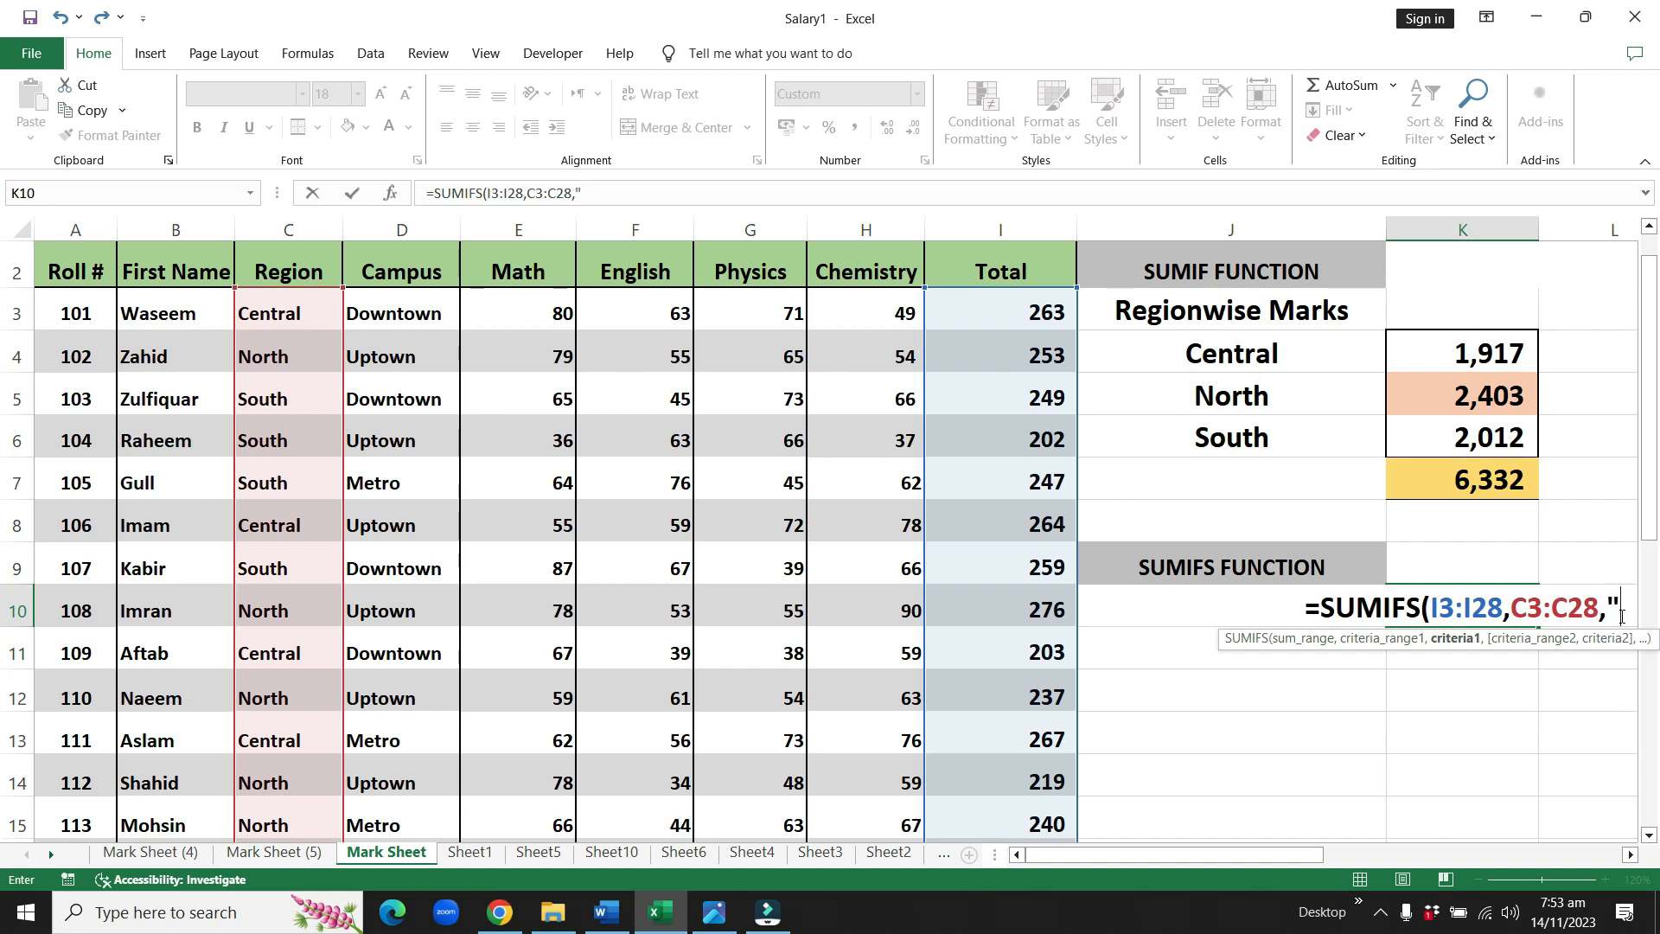
text(Central)
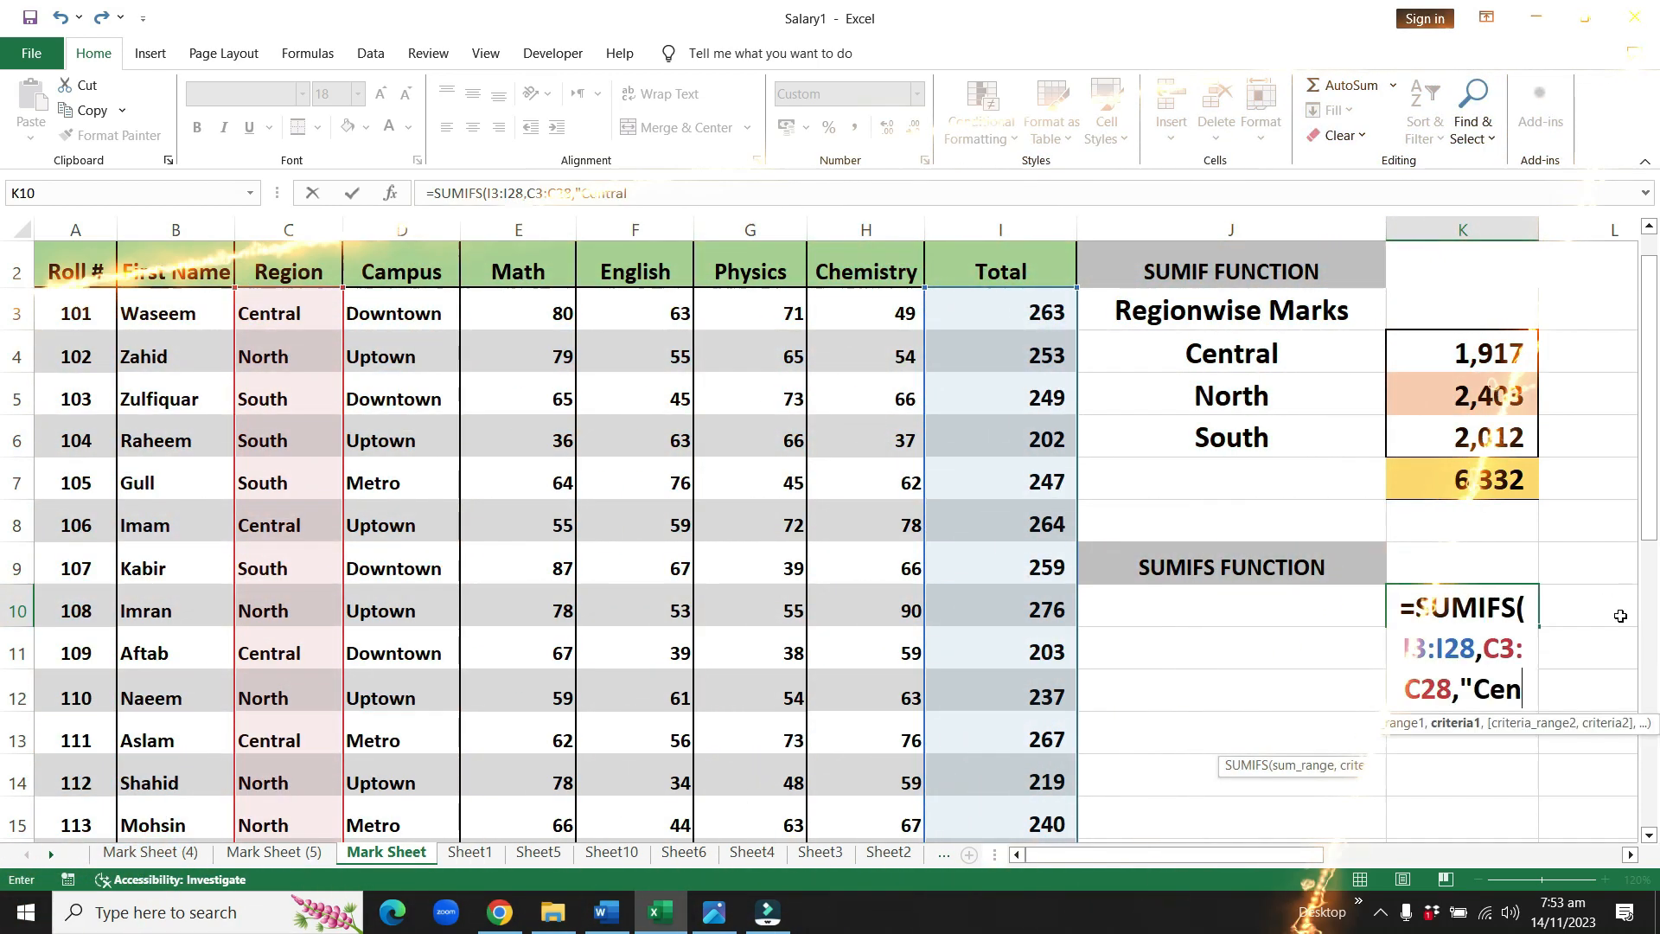
text(")
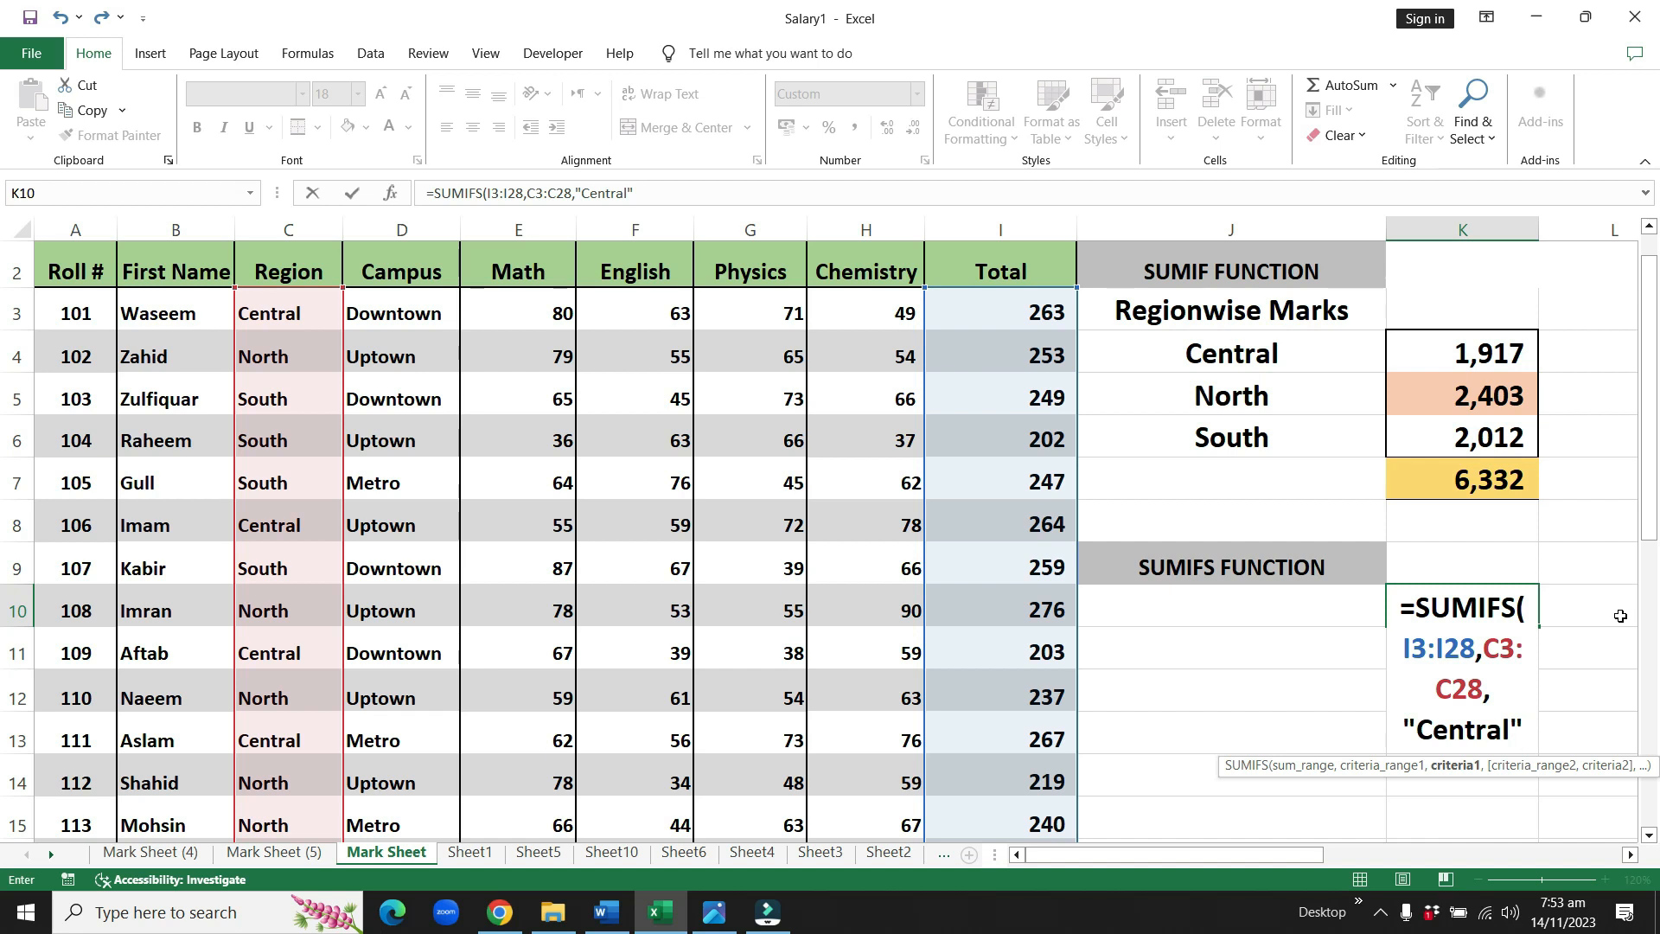
Add the Campus column D3:D28 with the criterion "Downtown" to the SUMIFS formula in K10 and complete it
text(,)
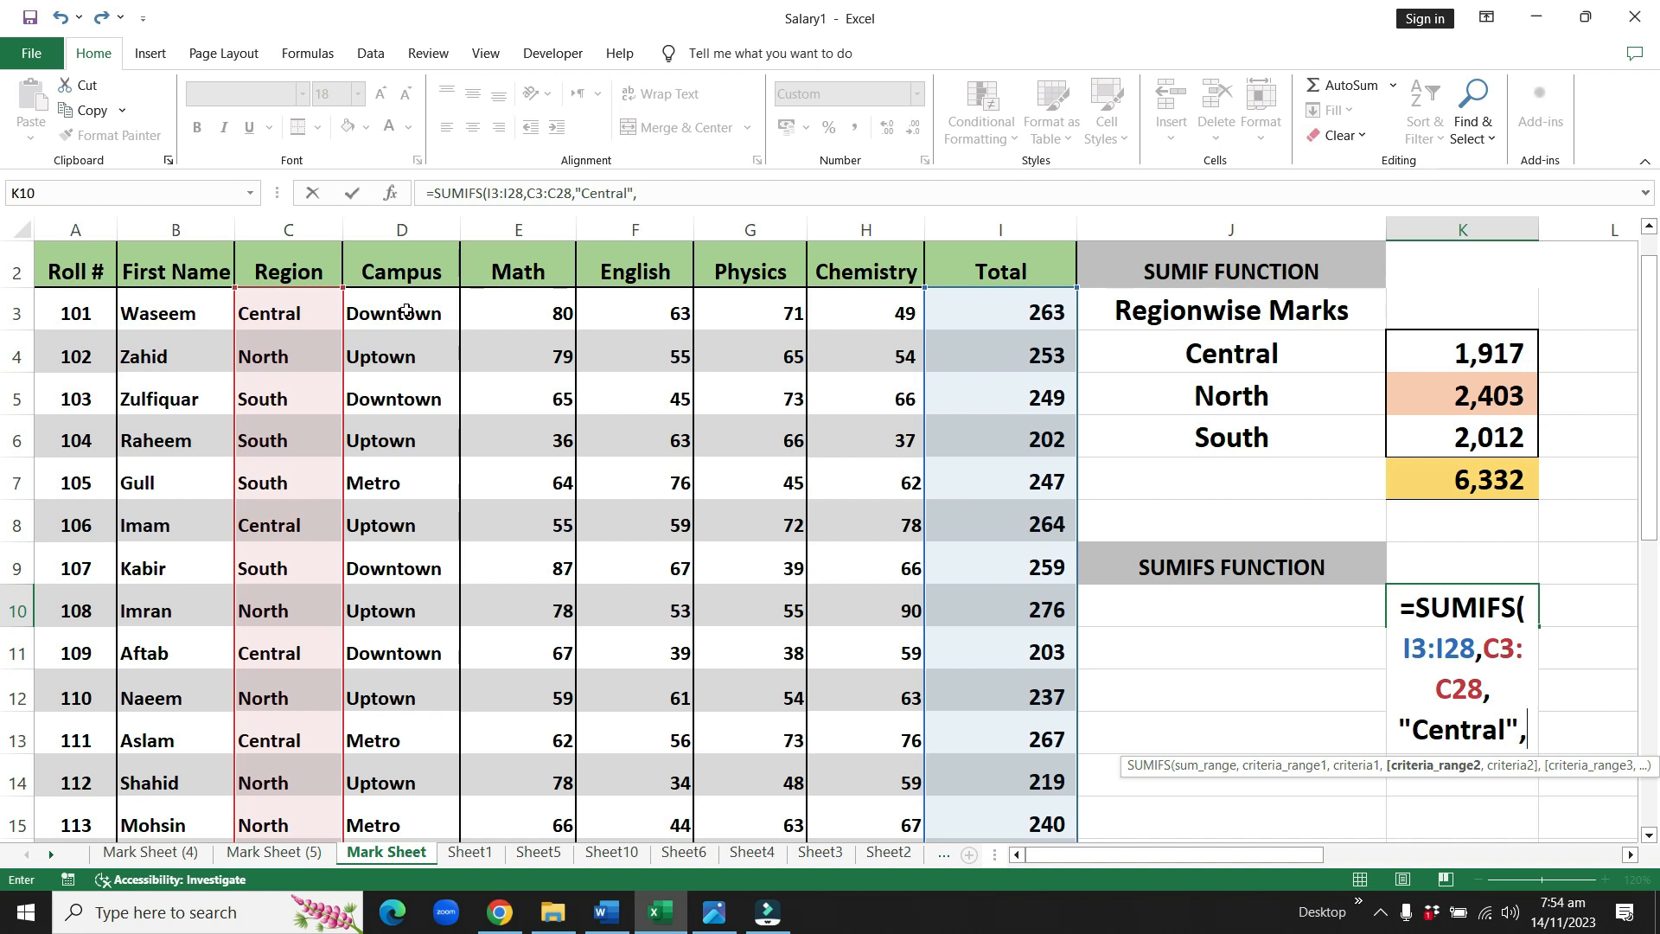
drag(406, 311, 414, 739)
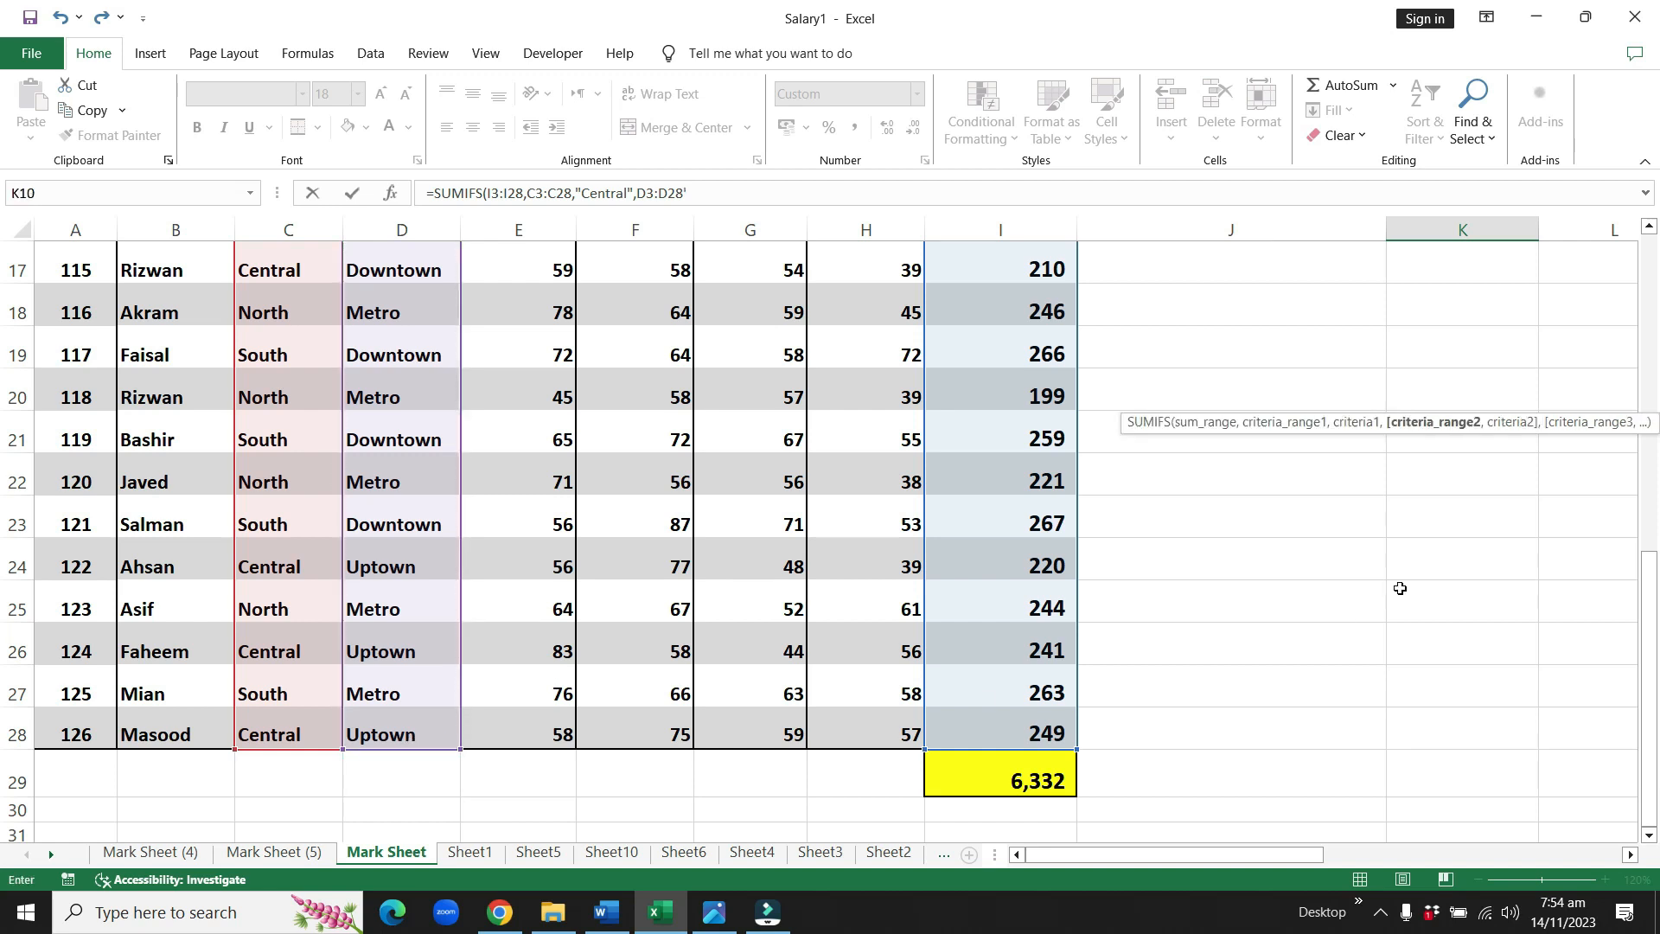
text(,)
scroll(1400, 588, up, 3)
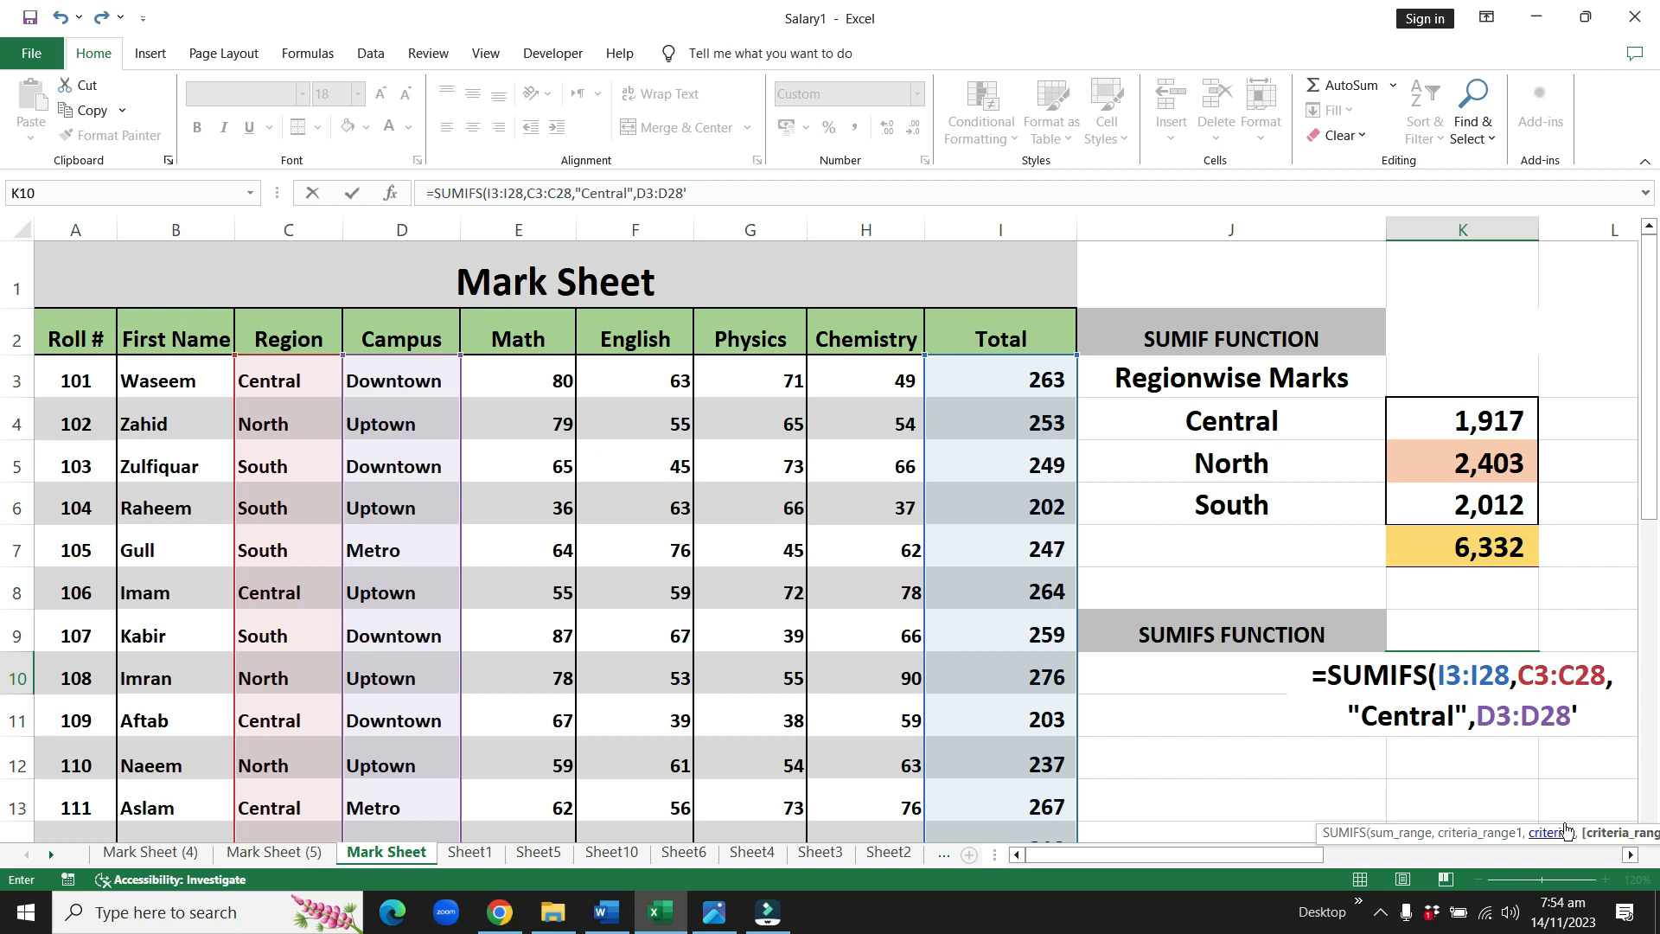
click(1593, 719)
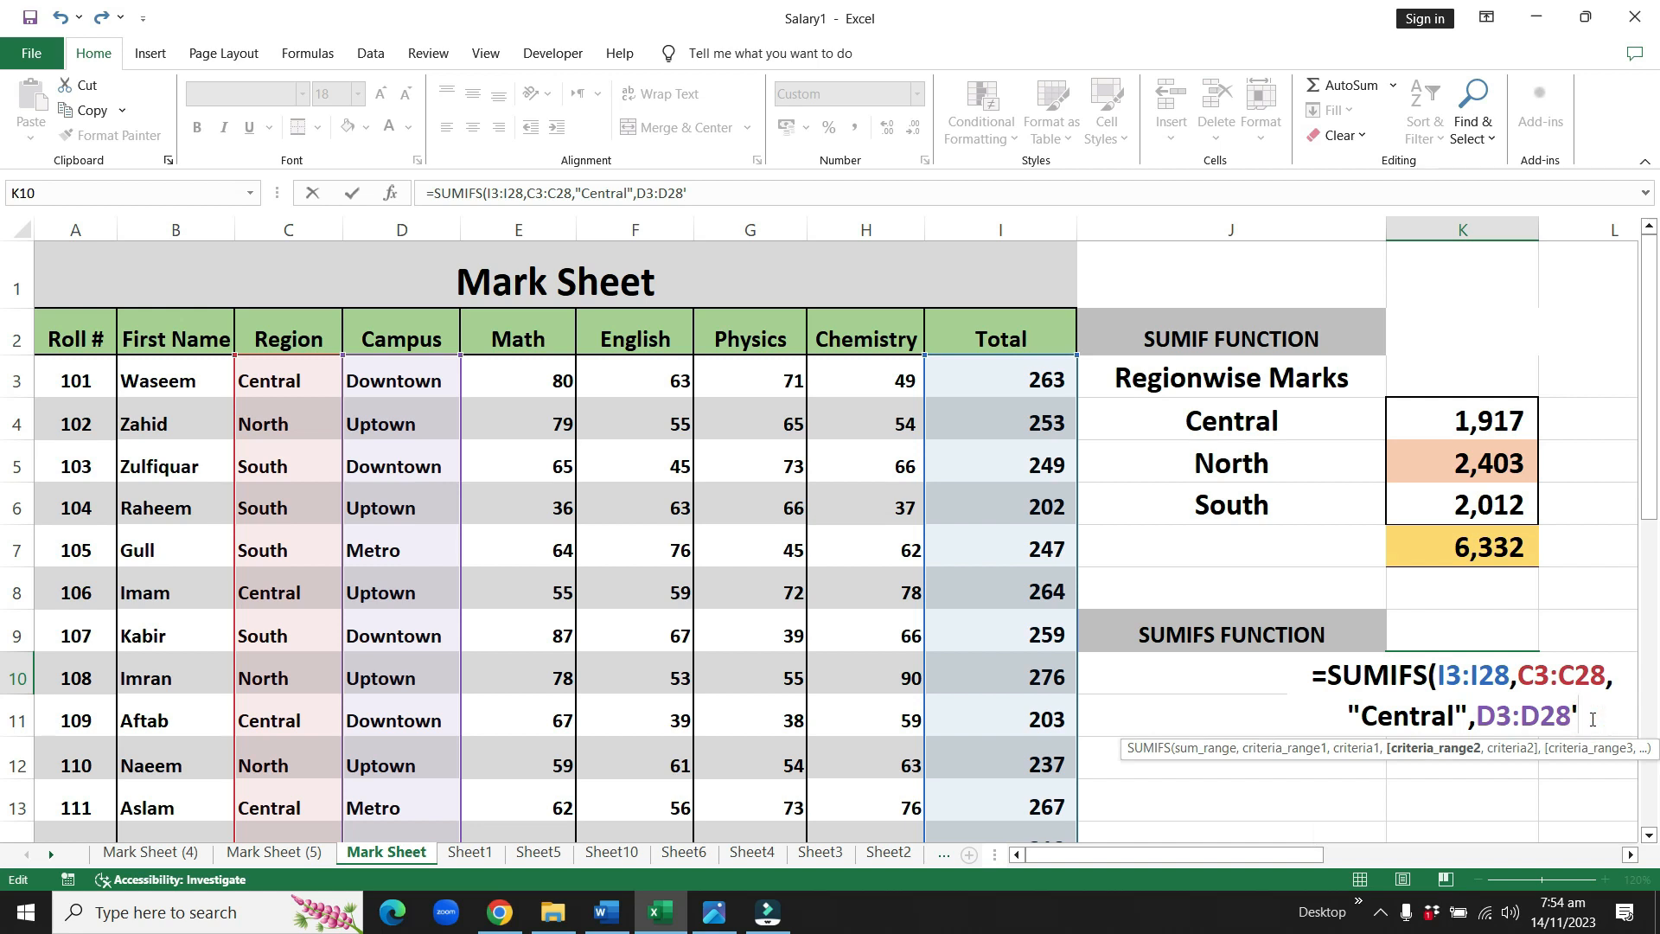
text(,"Downtown)
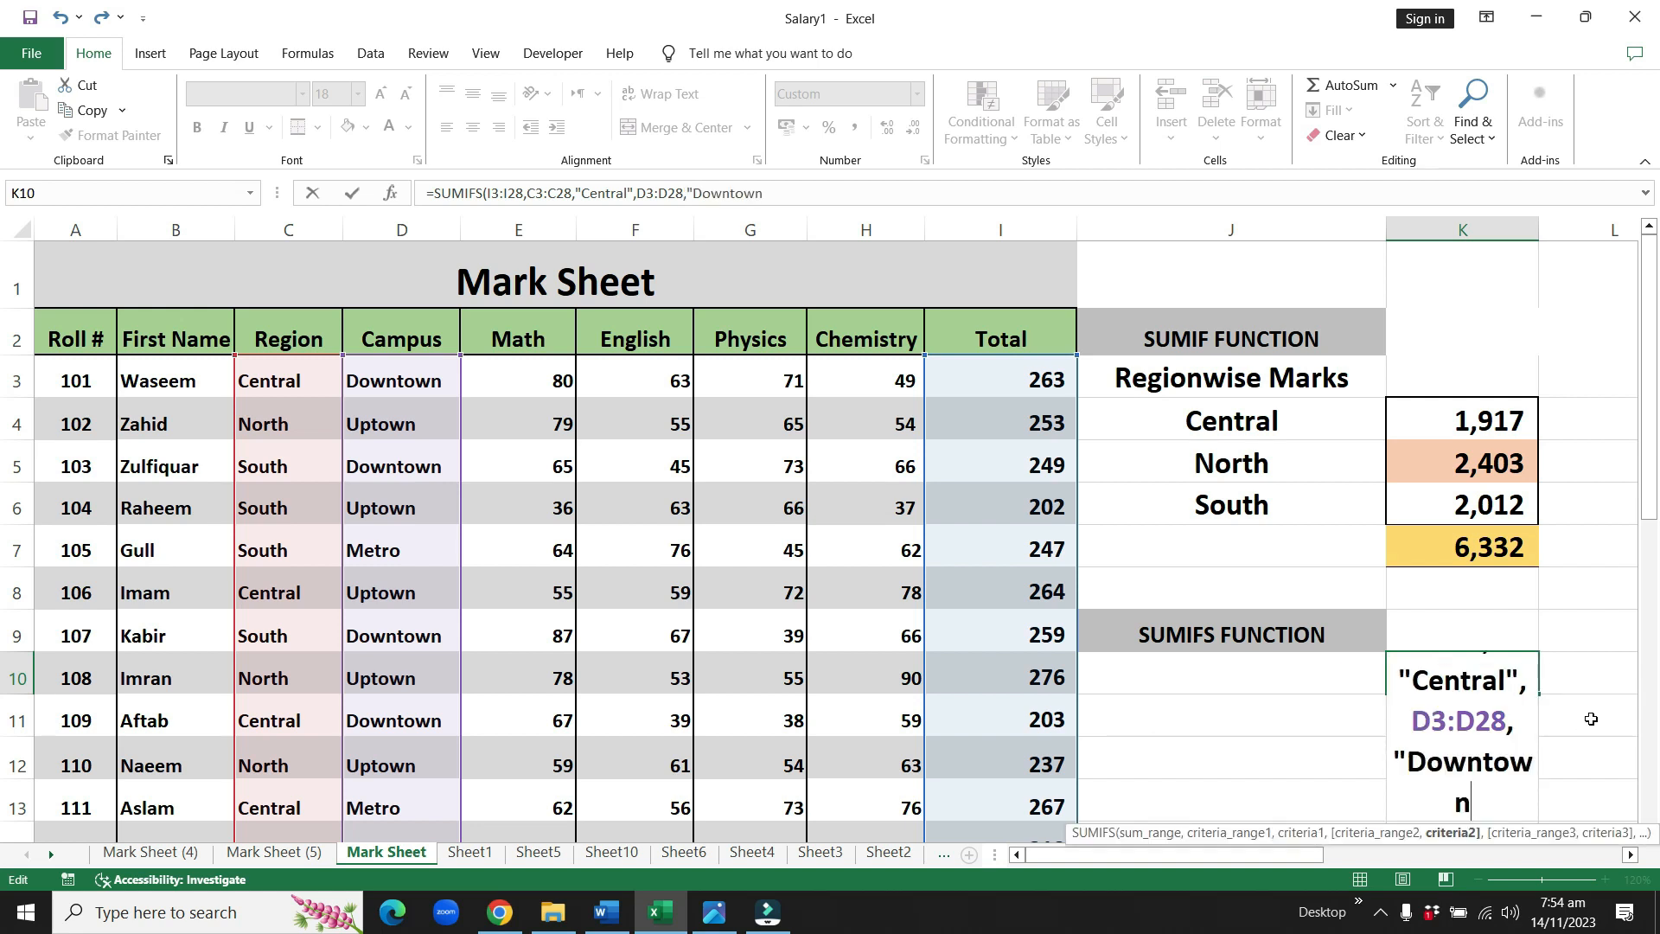
text("))
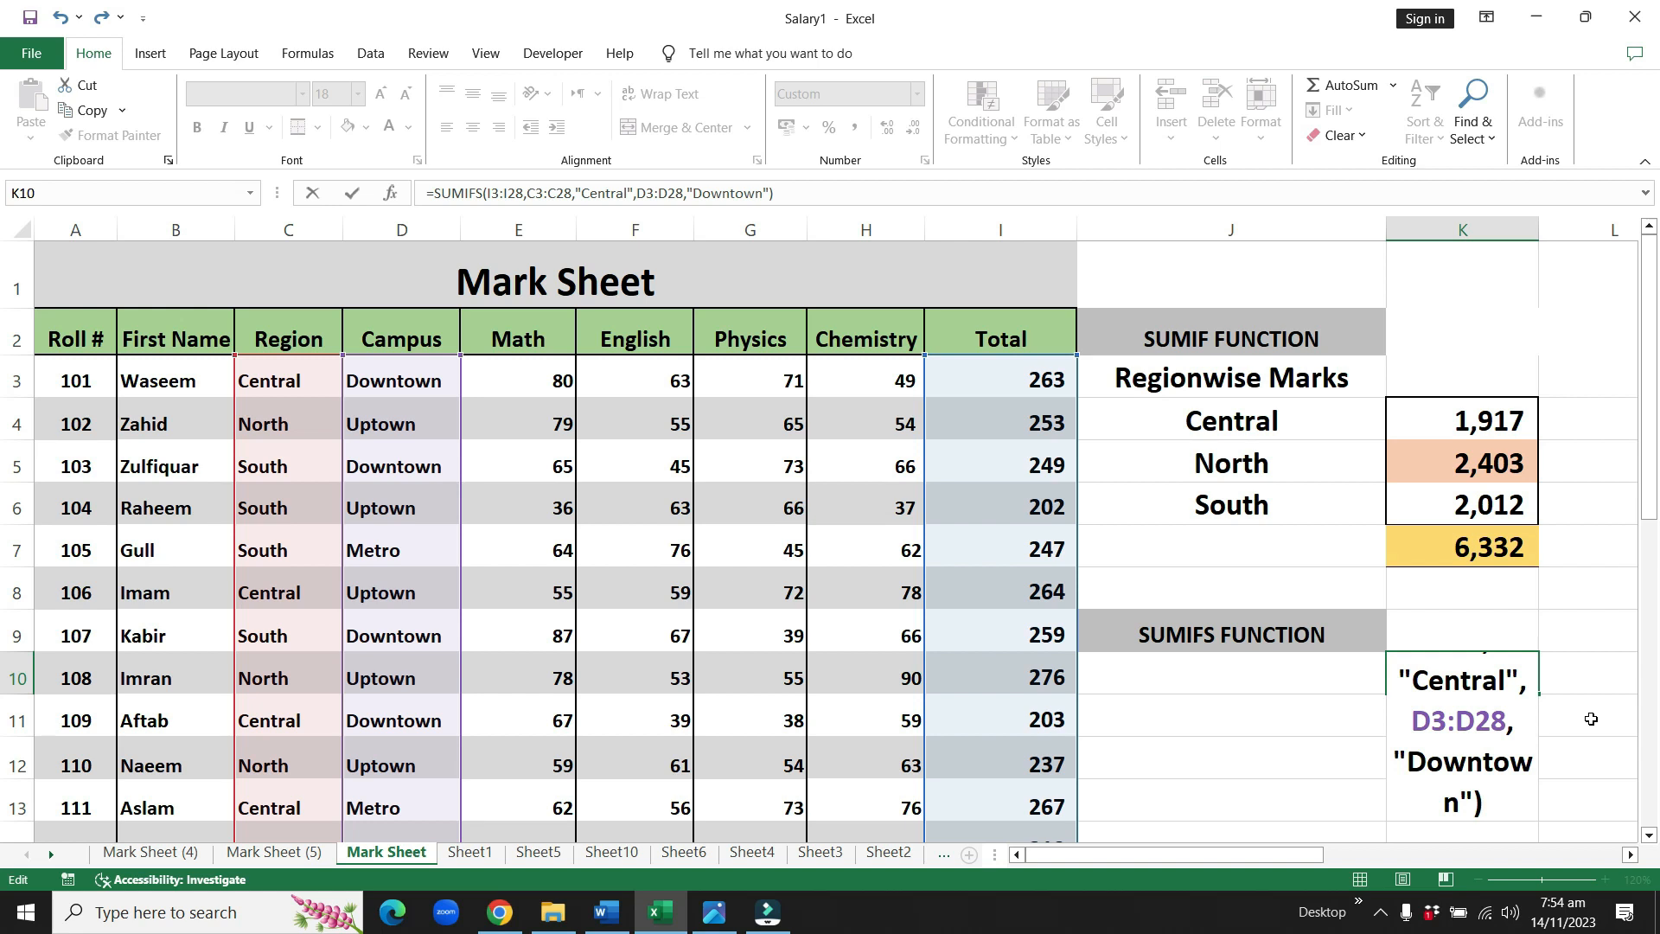
key(Return)
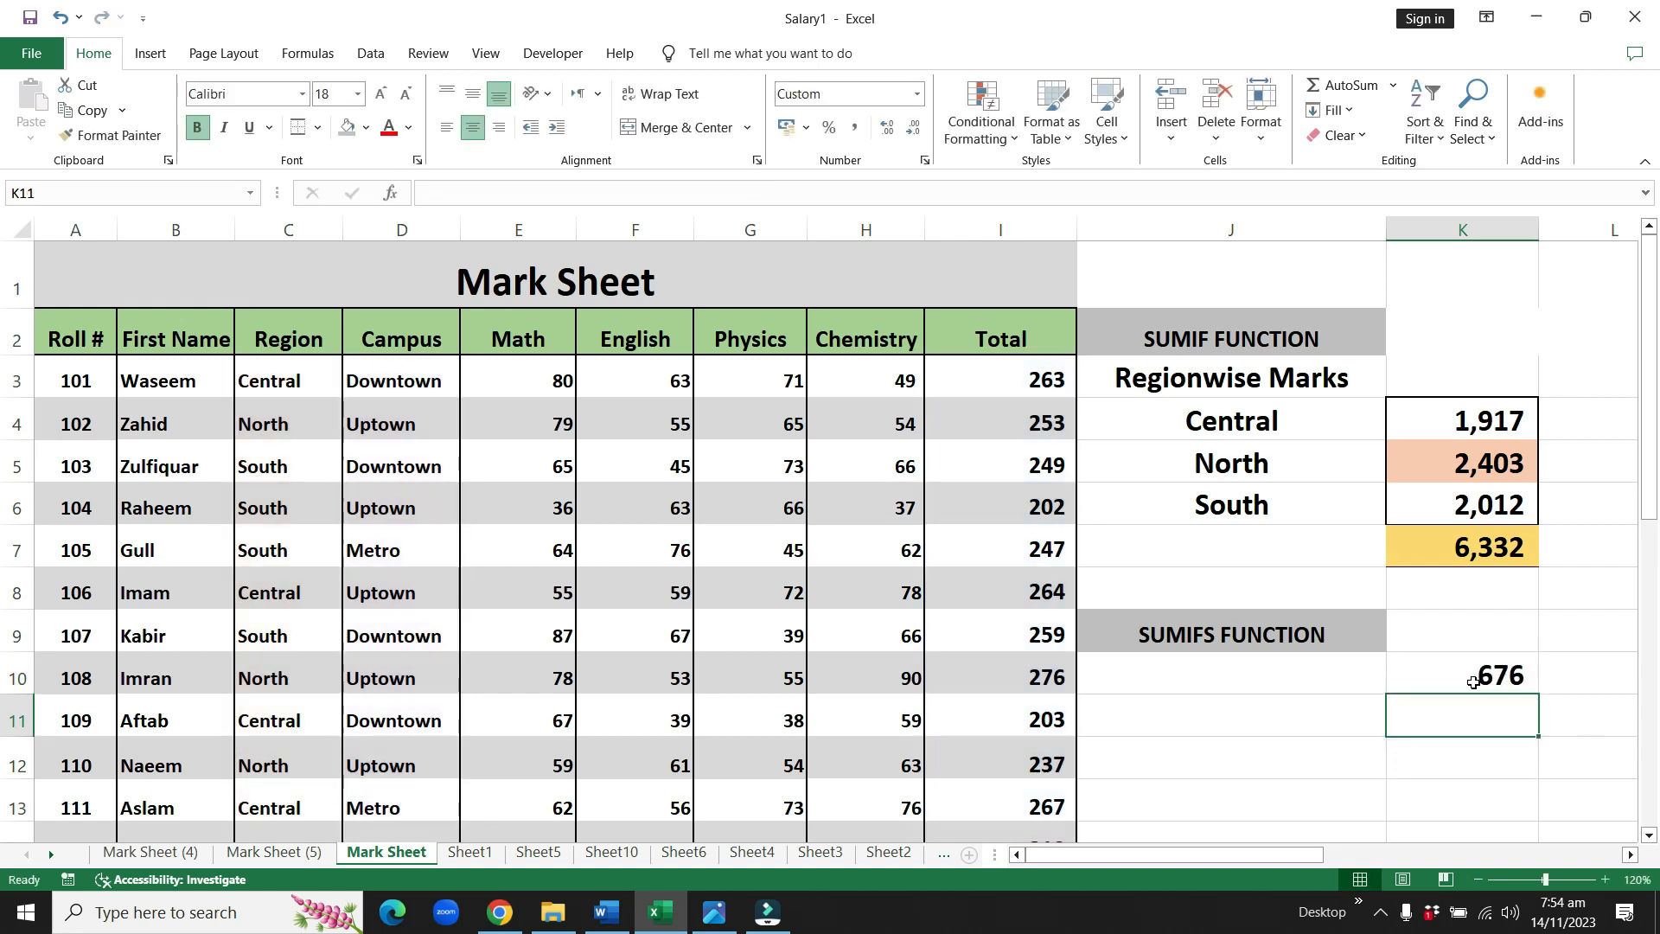
click(1224, 679)
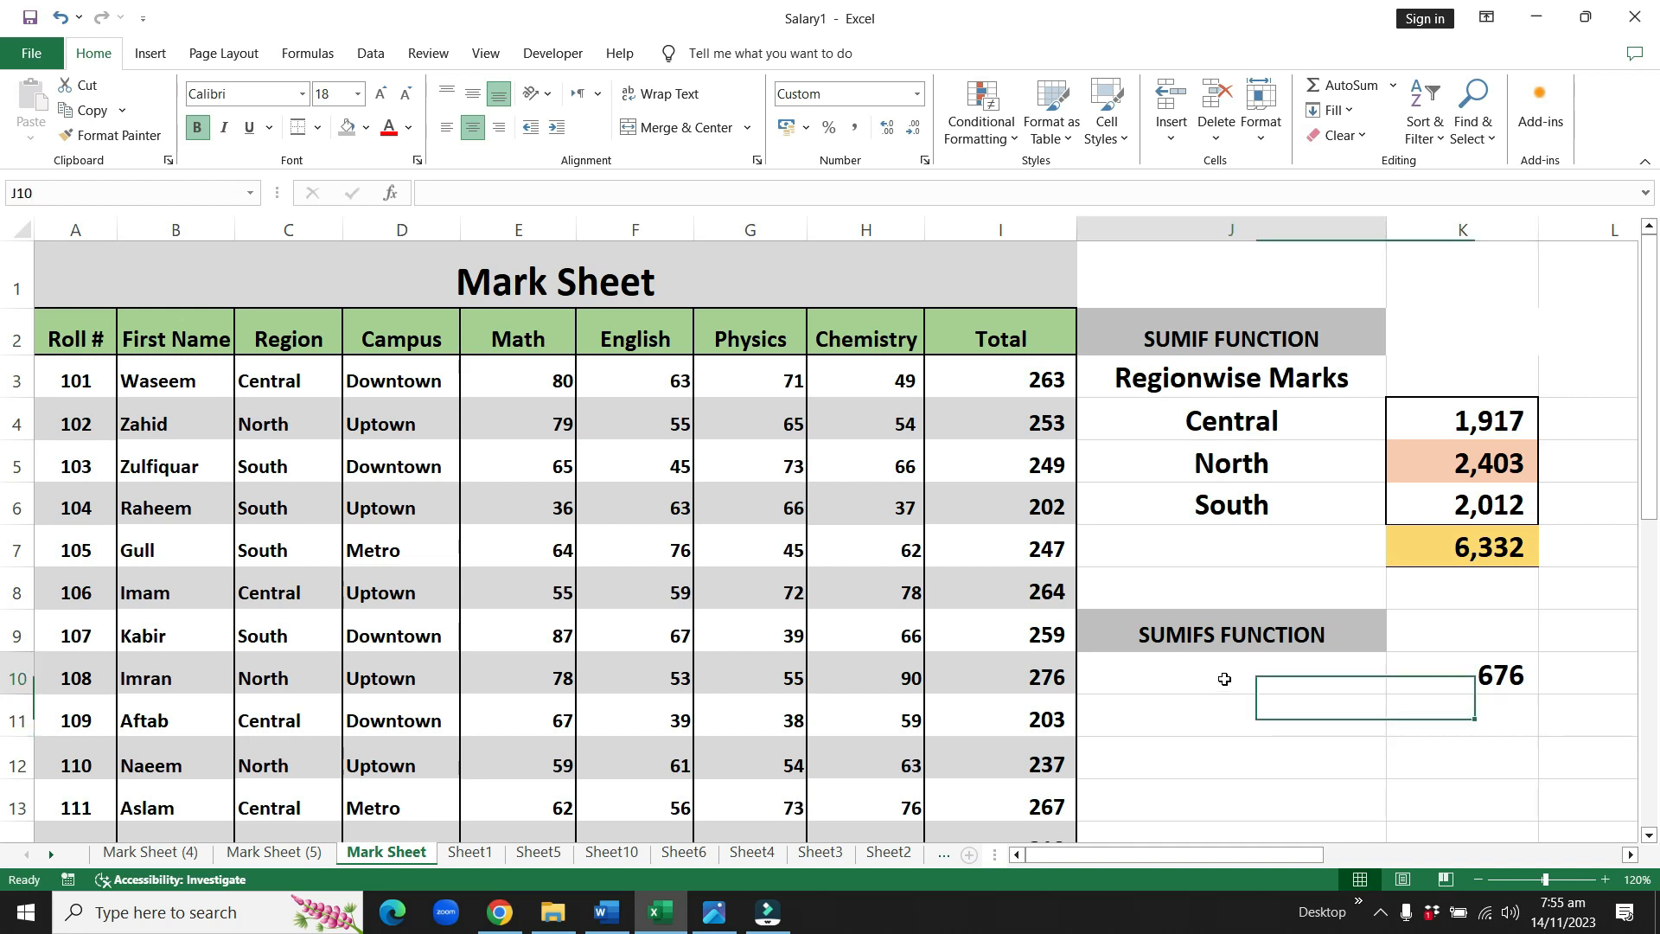